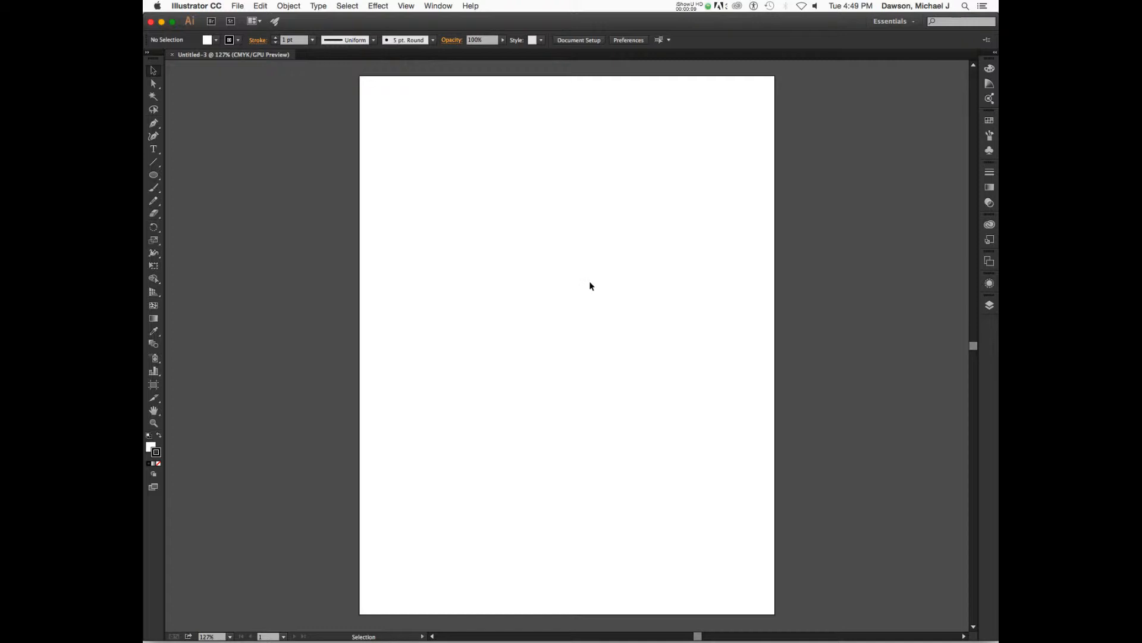
Draw a circle about 2.86 in wide near the top of the artboard with the Ellipse tool
{"action": "left_click_drag", "start_coordinate": [153, 175], "coordinate": [228, 205]}
{"action": "left_click_drag", "start_coordinate": [499, 130], "coordinate": [621, 222]}
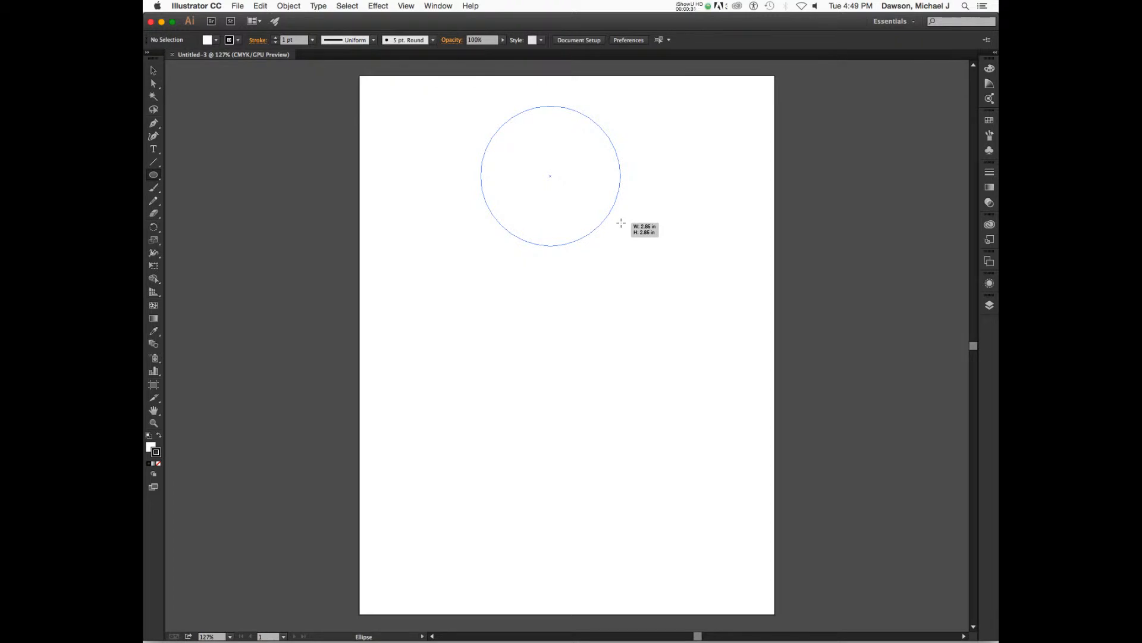
{"action": "left_click_drag", "start_coordinate": [620, 222], "coordinate": [621, 223]}
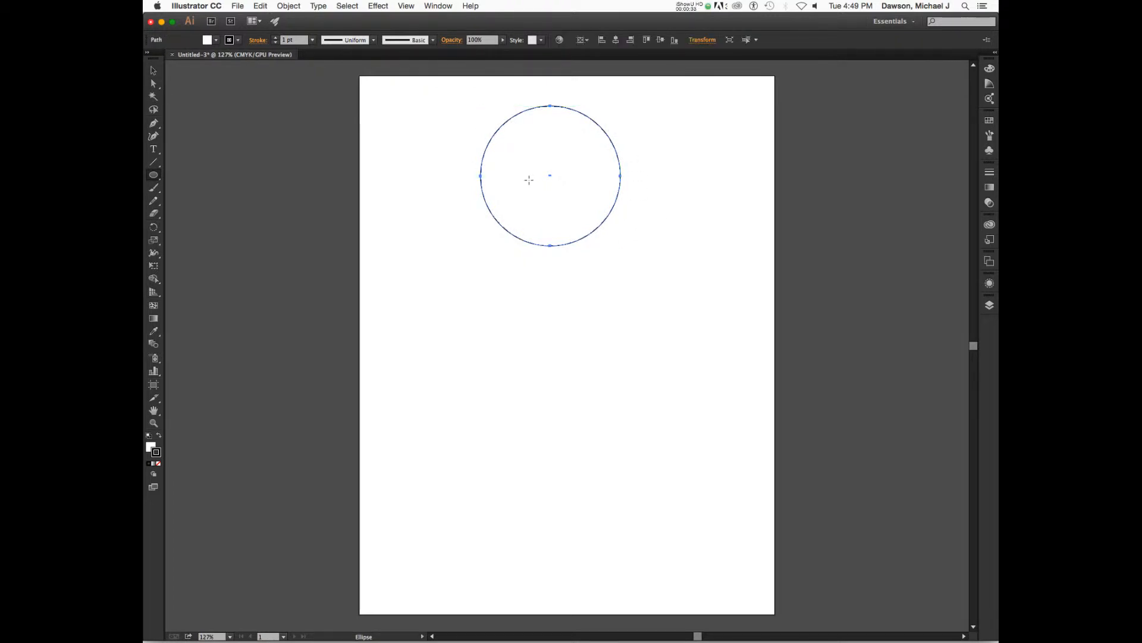
Set the circle's stroke weight to 10 pt
{"action": "left_click", "coordinate": [312, 40]}
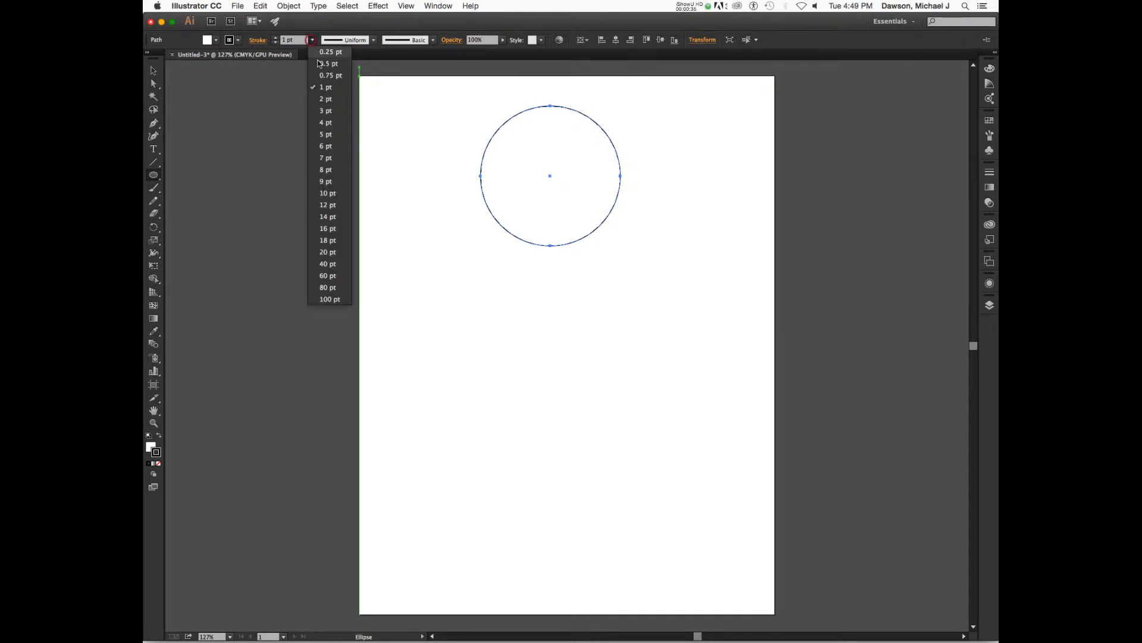
{"action": "left_click", "coordinate": [333, 159]}
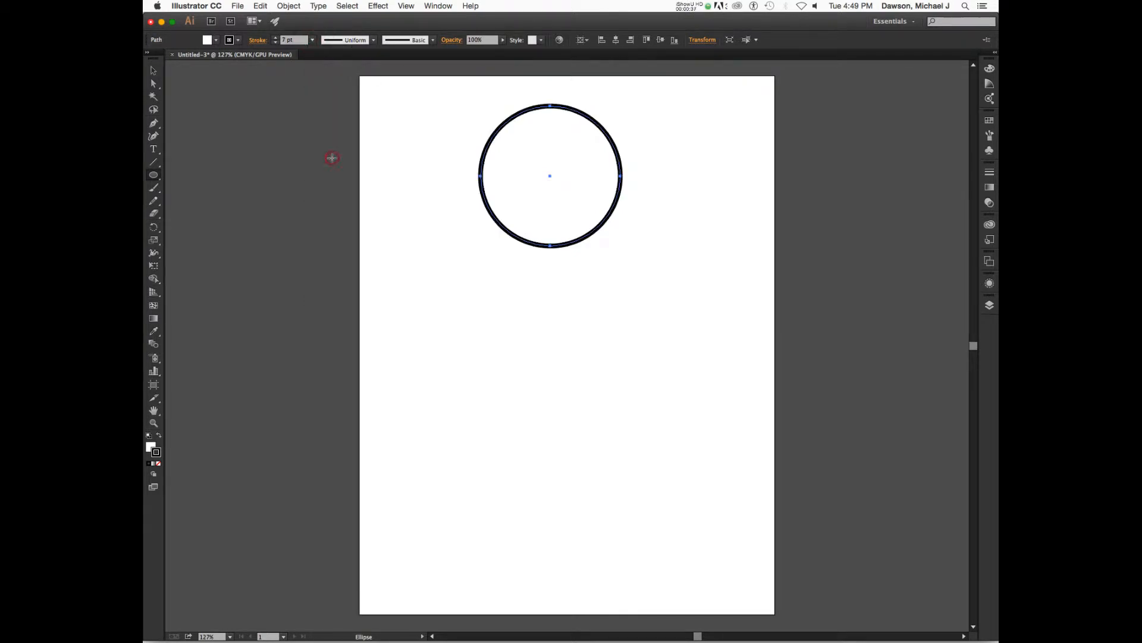
{"action": "left_click", "coordinate": [312, 41]}
{"action": "left_click", "coordinate": [329, 192]}
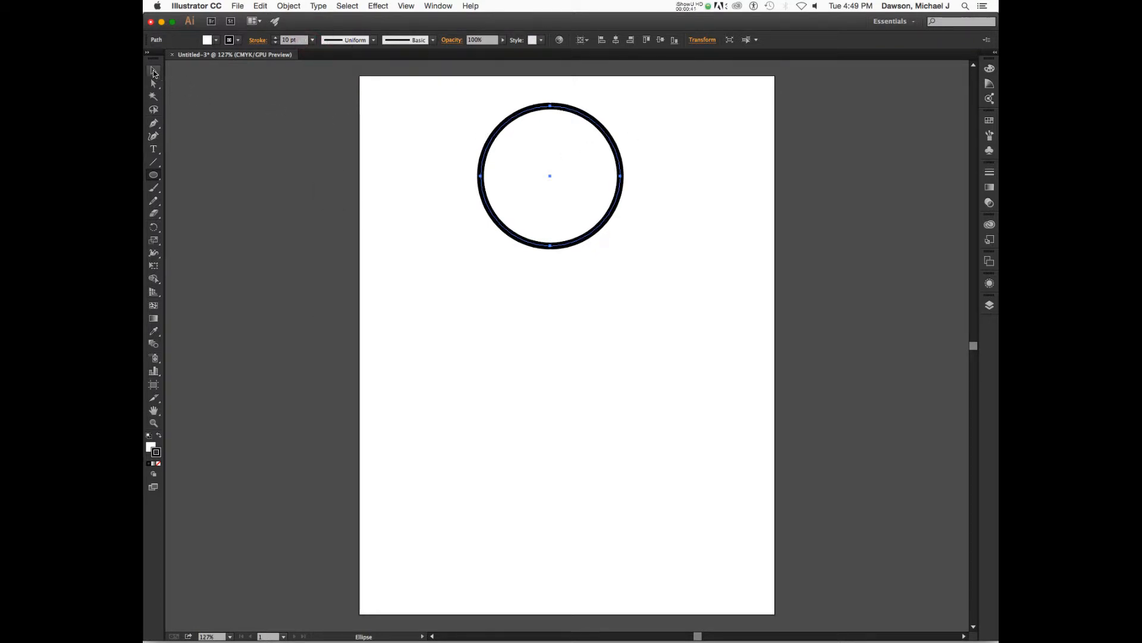
Duplicate the circle twice, placing the copies below-left and below-right so the three circles overlap
{"action": "left_click", "coordinate": [154, 71]}
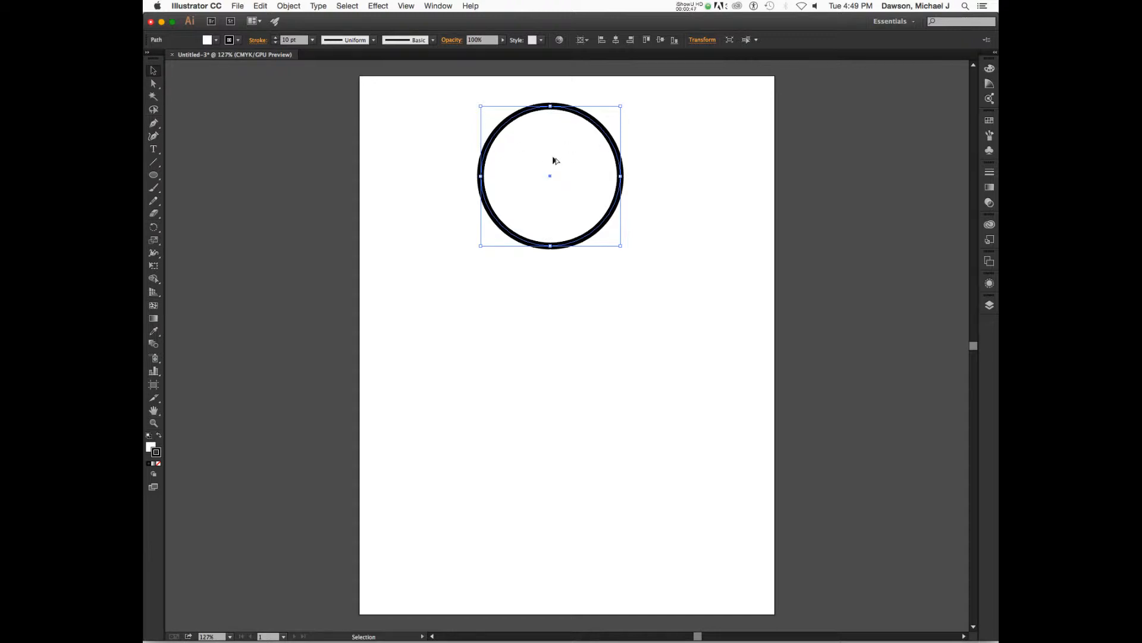
{"action": "left_click_drag", "start_coordinate": [556, 141], "coordinate": [504, 209]}
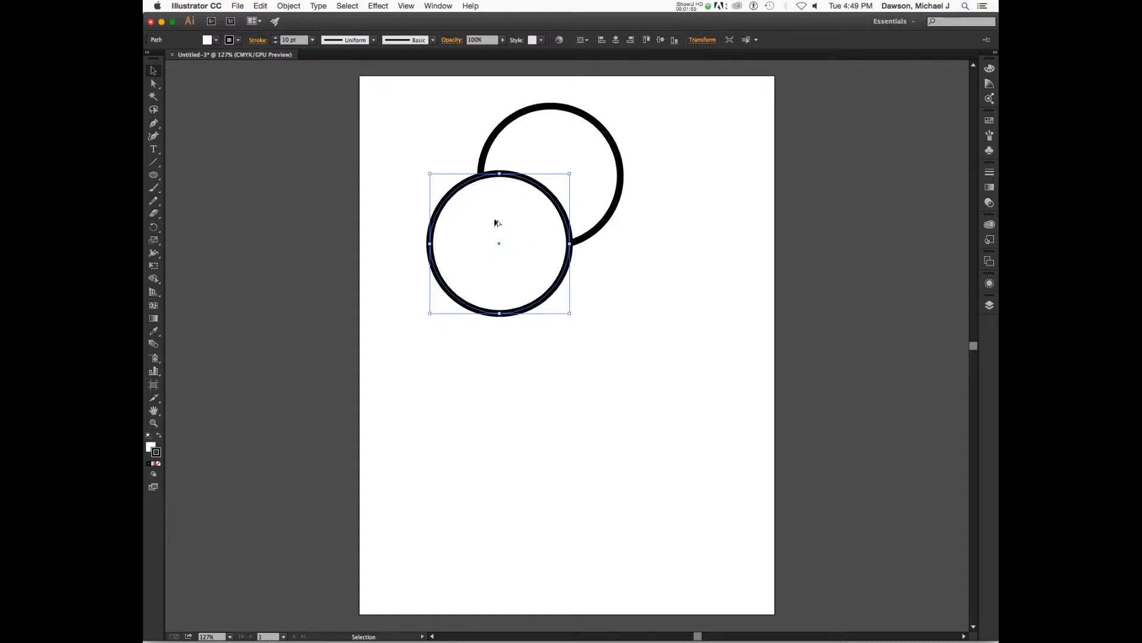
{"action": "left_click_drag", "start_coordinate": [497, 222], "coordinate": [617, 224]}
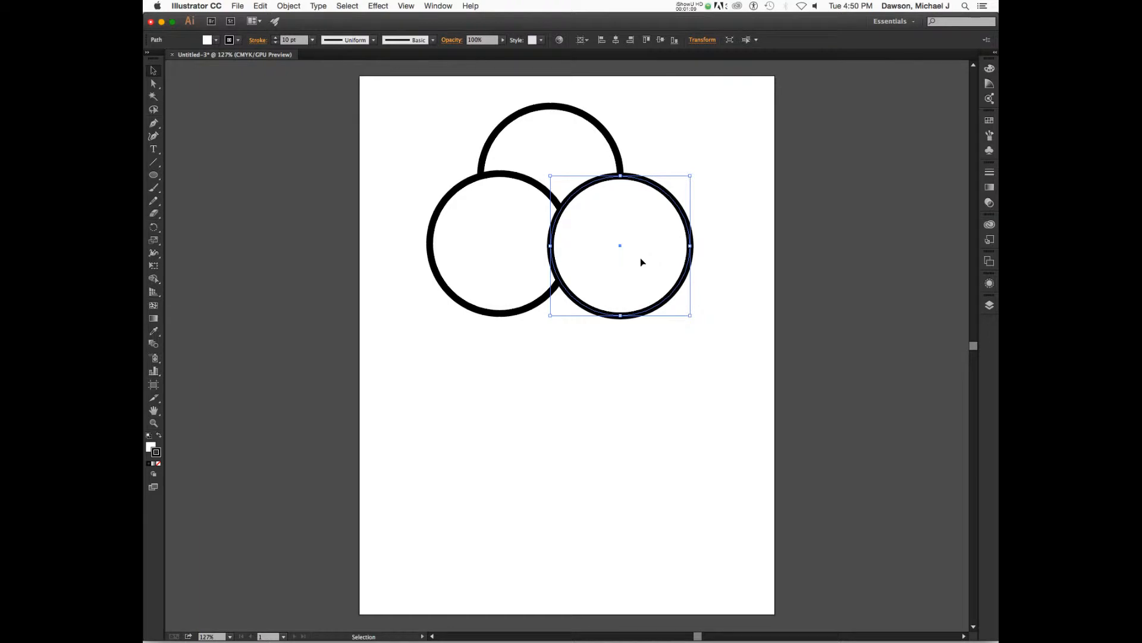
{"action": "left_click", "coordinate": [646, 363]}
{"action": "left_click", "coordinate": [602, 260]}
{"action": "left_click", "coordinate": [586, 382]}
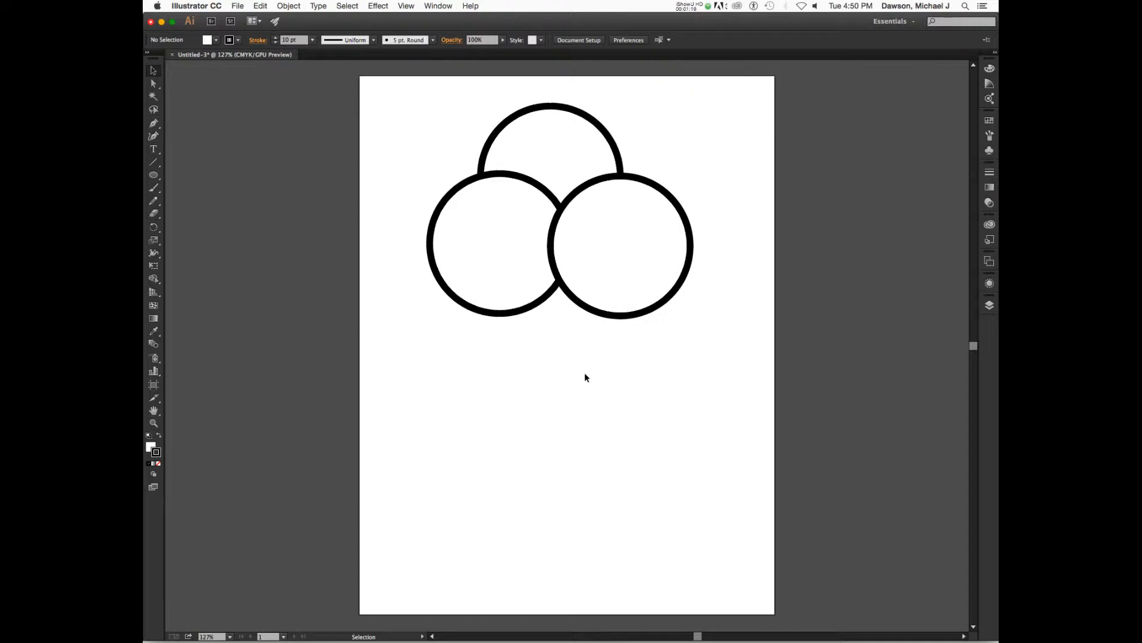
Select all three circles, scale them up together and reposition them on the artboard
{"action": "left_click", "coordinate": [490, 241]}
{"action": "left_click", "coordinate": [548, 164]}
{"action": "left_click", "coordinate": [396, 161]}
{"action": "key", "text": "a"}
{"action": "key", "text": "super+a"}
{"action": "key", "text": "v"}
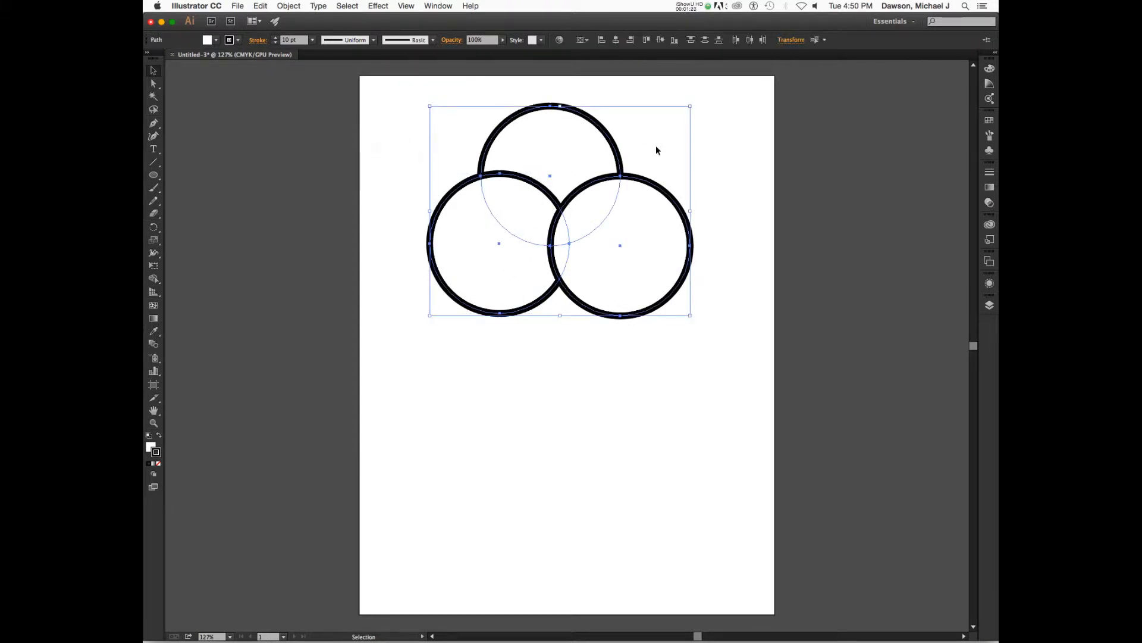
{"action": "left_click_drag", "start_coordinate": [430, 317], "coordinate": [358, 437]}
{"action": "left_click_drag", "start_coordinate": [570, 299], "coordinate": [613, 327]}
{"action": "left_click", "coordinate": [579, 460]}
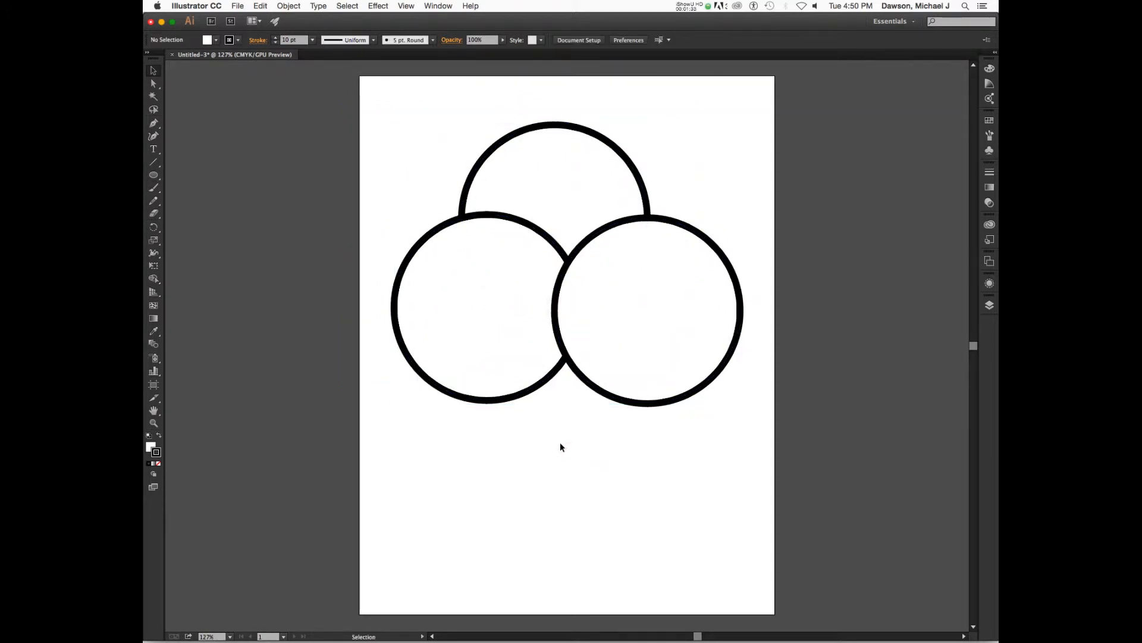
Lower the right circle's fill opacity to 47% in the Appearance panel
{"action": "left_click", "coordinate": [574, 176]}
{"action": "left_click", "coordinate": [625, 253]}
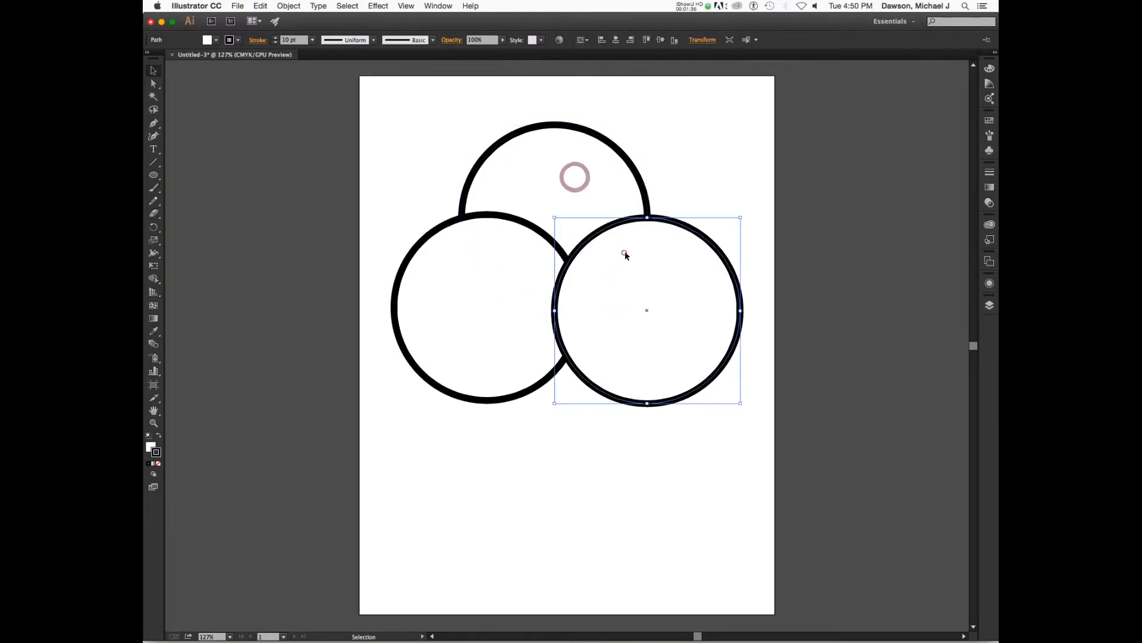
{"action": "left_click", "coordinate": [990, 285]}
{"action": "left_click", "coordinate": [751, 357]}
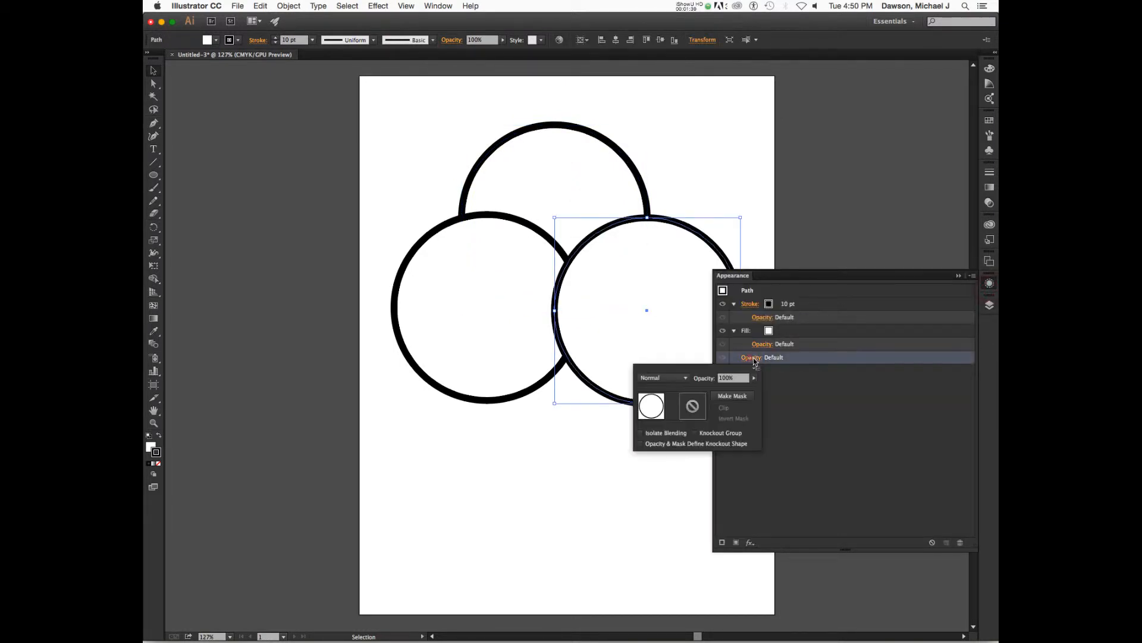
{"action": "left_click_drag", "start_coordinate": [754, 377], "coordinate": [731, 391]}
{"action": "left_click", "coordinate": [796, 209]}
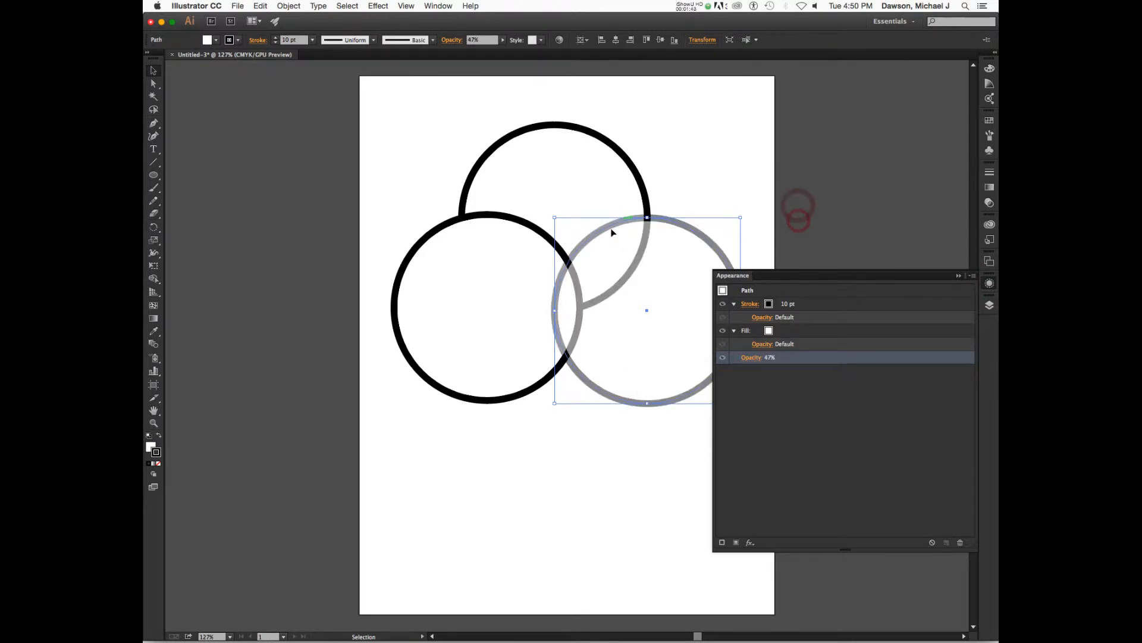
Restore the right circle's fill opacity to 100% and deselect
{"action": "left_click", "coordinate": [752, 358]}
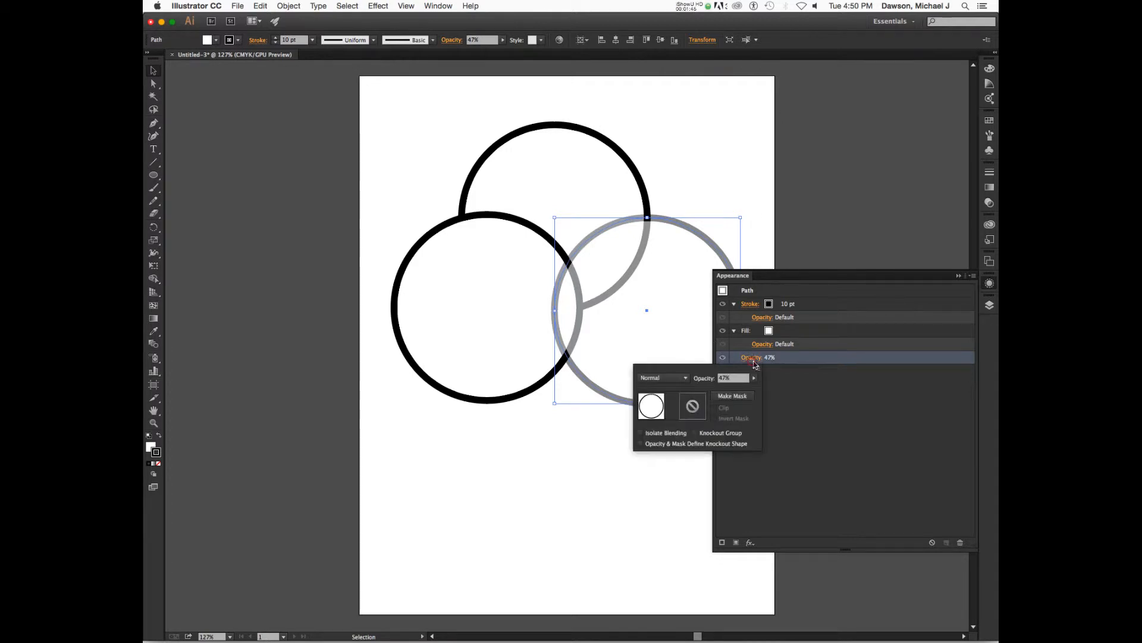
{"action": "left_click", "coordinate": [753, 377]}
{"action": "left_click_drag", "start_coordinate": [731, 389], "coordinate": [803, 390]}
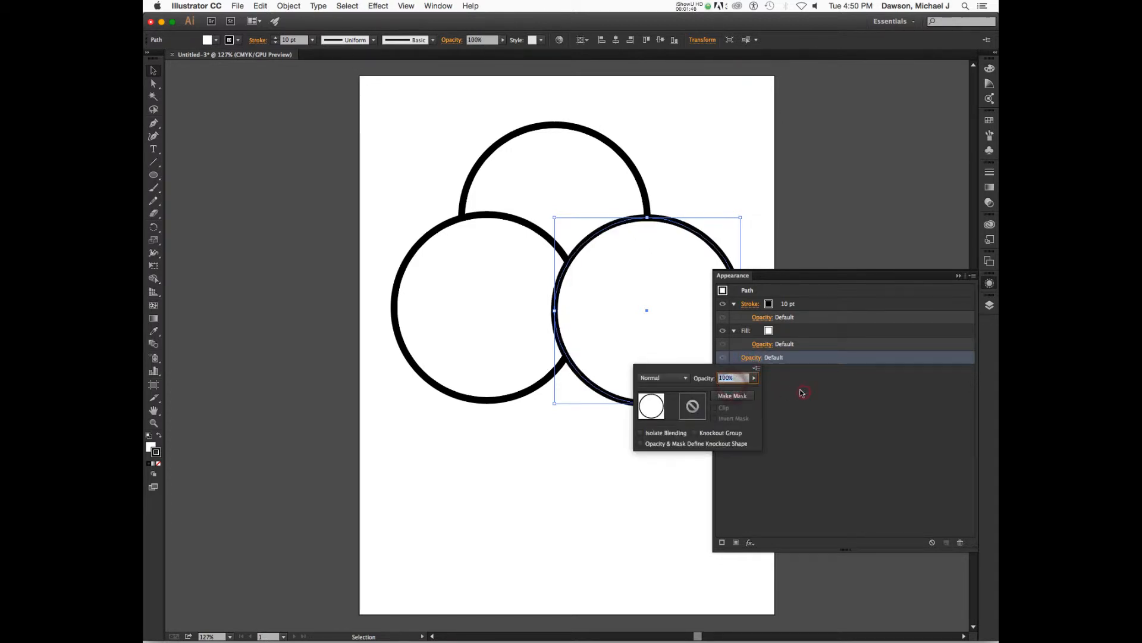
{"action": "left_click", "coordinate": [783, 237]}
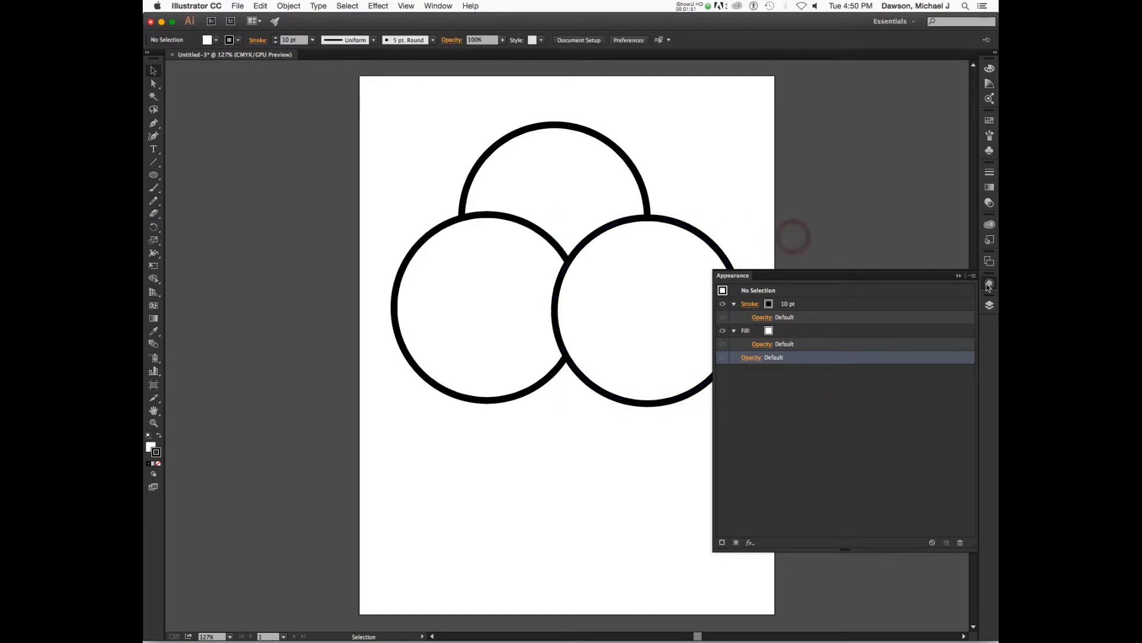
{"action": "left_click", "coordinate": [823, 279]}
{"action": "left_click", "coordinate": [609, 292]}
{"action": "left_click", "coordinate": [504, 304]}
{"action": "left_click", "coordinate": [606, 289]}
{"action": "left_click", "coordinate": [516, 294]}
{"action": "left_click", "coordinate": [628, 297]}
{"action": "left_click", "coordinate": [510, 294]}
{"action": "left_click", "coordinate": [556, 173]}
{"action": "left_click", "coordinate": [505, 328]}
{"action": "left_click", "coordinate": [616, 292]}
{"action": "left_click", "coordinate": [544, 210]}
{"action": "left_click", "coordinate": [493, 314]}
{"action": "left_click", "coordinate": [612, 294]}
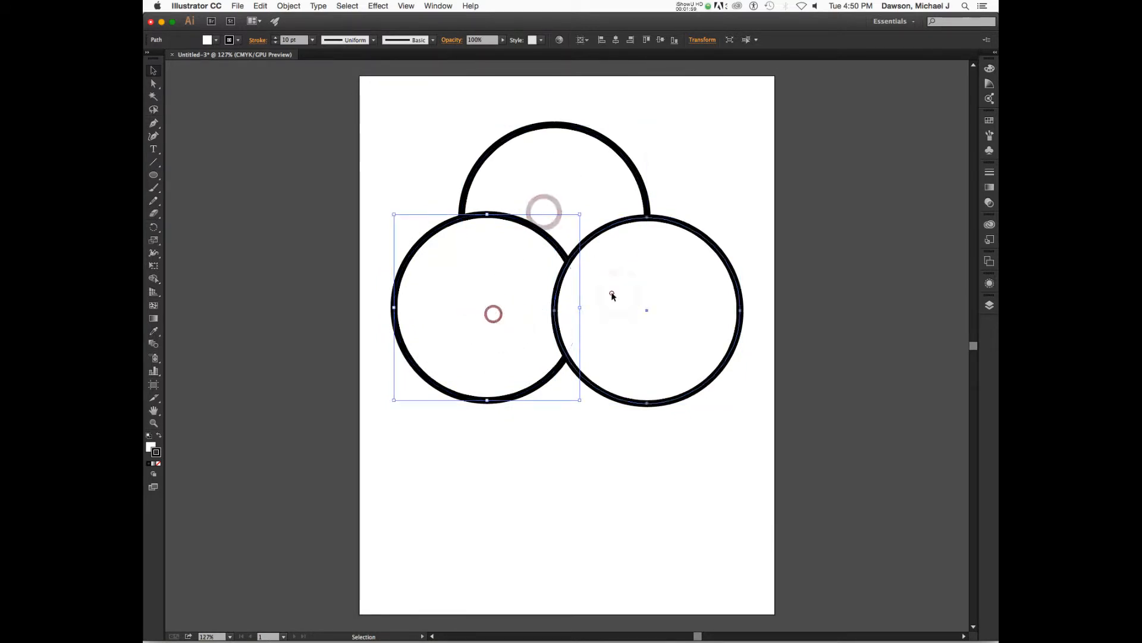
{"action": "left_click", "coordinate": [520, 314]}
{"action": "left_click", "coordinate": [649, 309]}
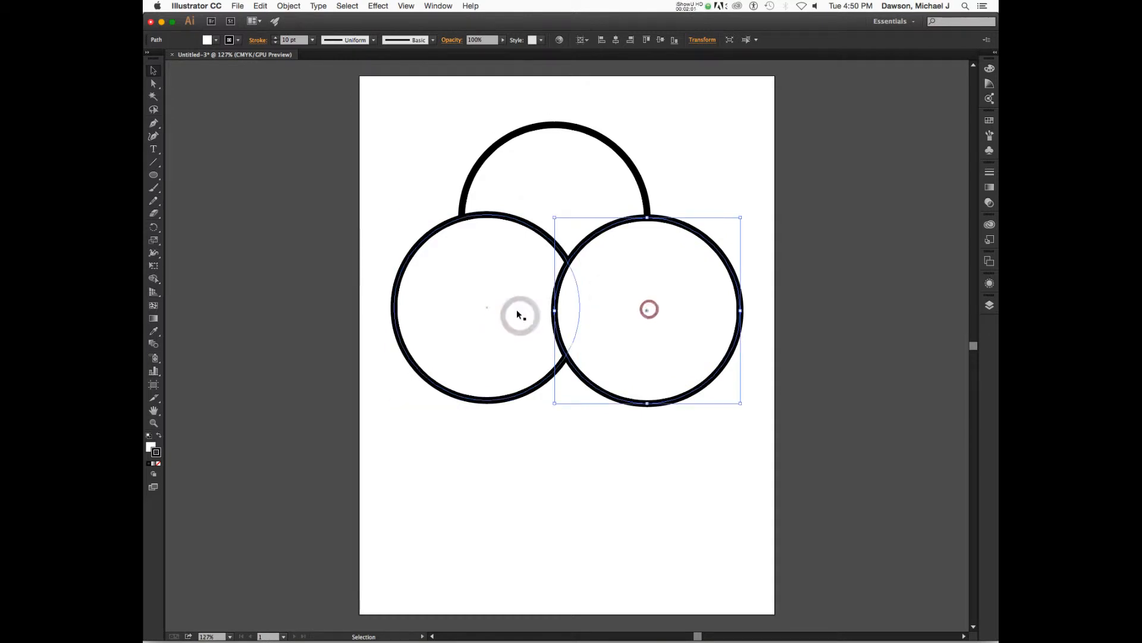
Nudge the lower-left and lower-right circles so the three circles overlap evenly
{"action": "left_click", "coordinate": [500, 309]}
{"action": "left_click_drag", "start_coordinate": [501, 308], "coordinate": [522, 293]}
{"action": "mouse_move", "coordinate": [682, 300]}
{"action": "left_mouse_down"}
{"action": "mouse_move", "coordinate": [671, 303]}
{"action": "mouse_move", "coordinate": [686, 304]}
{"action": "left_mouse_up"}
{"action": "left_click", "coordinate": [794, 307]}
{"action": "left_click", "coordinate": [766, 234]}
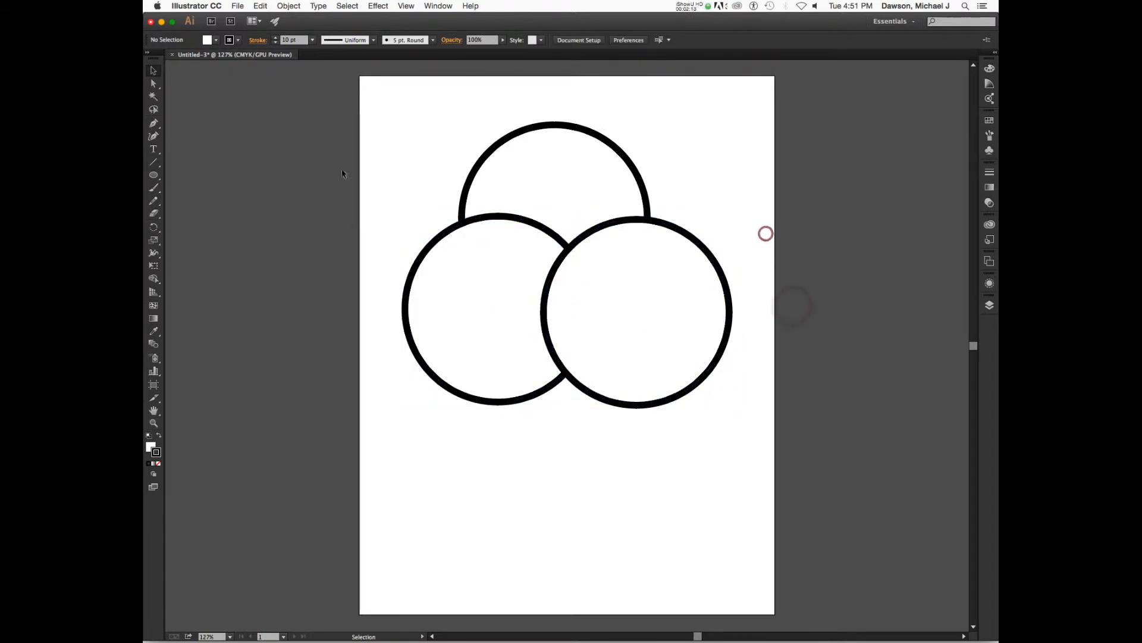
Select all circles and make them into a Live Paint group
{"action": "key", "text": "super+a"}
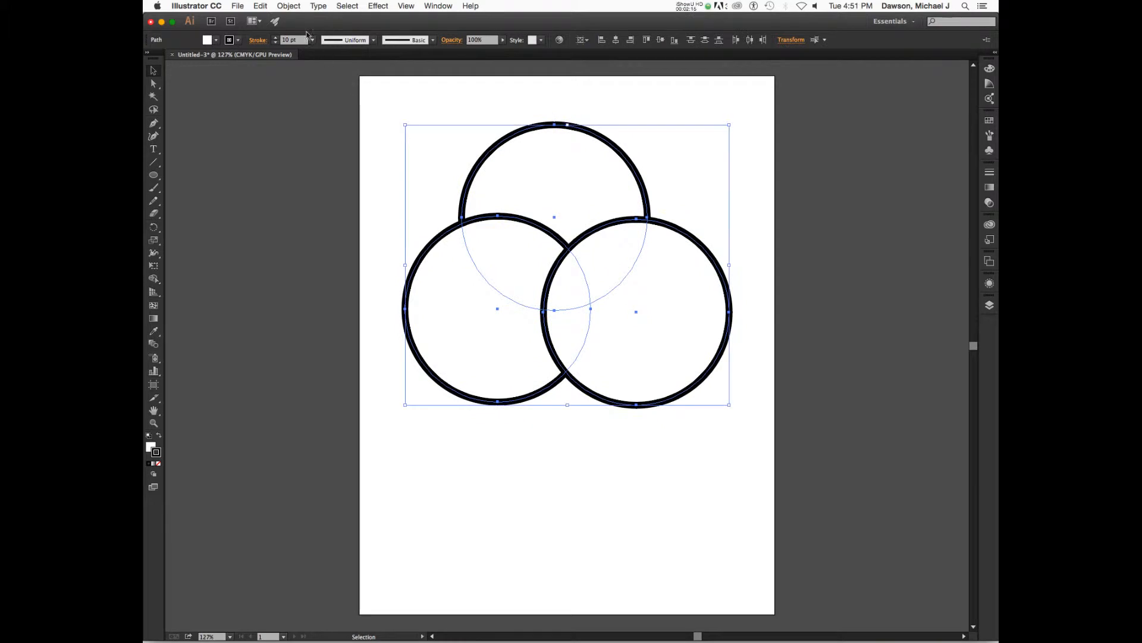
{"action": "left_click", "coordinate": [288, 6]}
{"action": "mouse_move", "coordinate": [335, 225]}
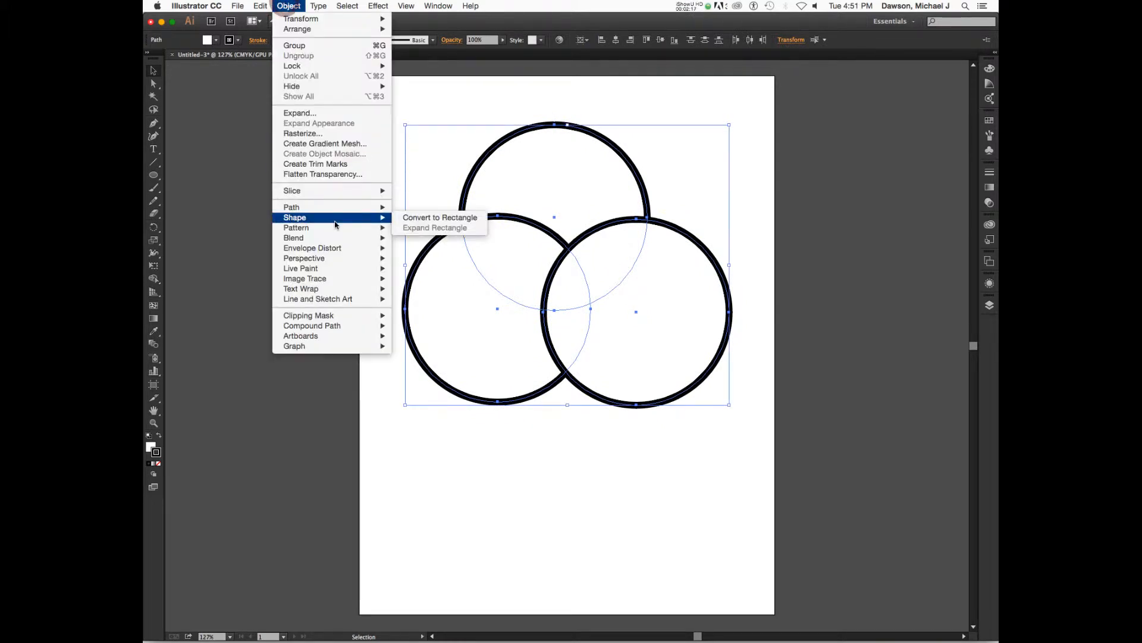
{"action": "mouse_move", "coordinate": [334, 269]}
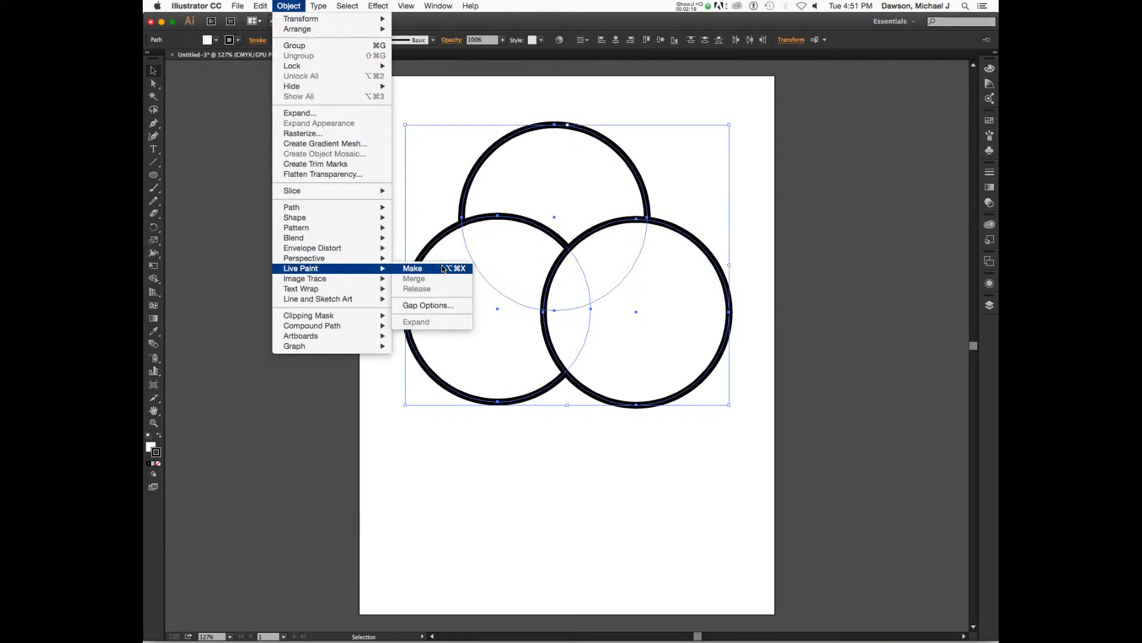
{"action": "left_click", "coordinate": [444, 269]}
{"action": "left_click", "coordinate": [443, 269]}
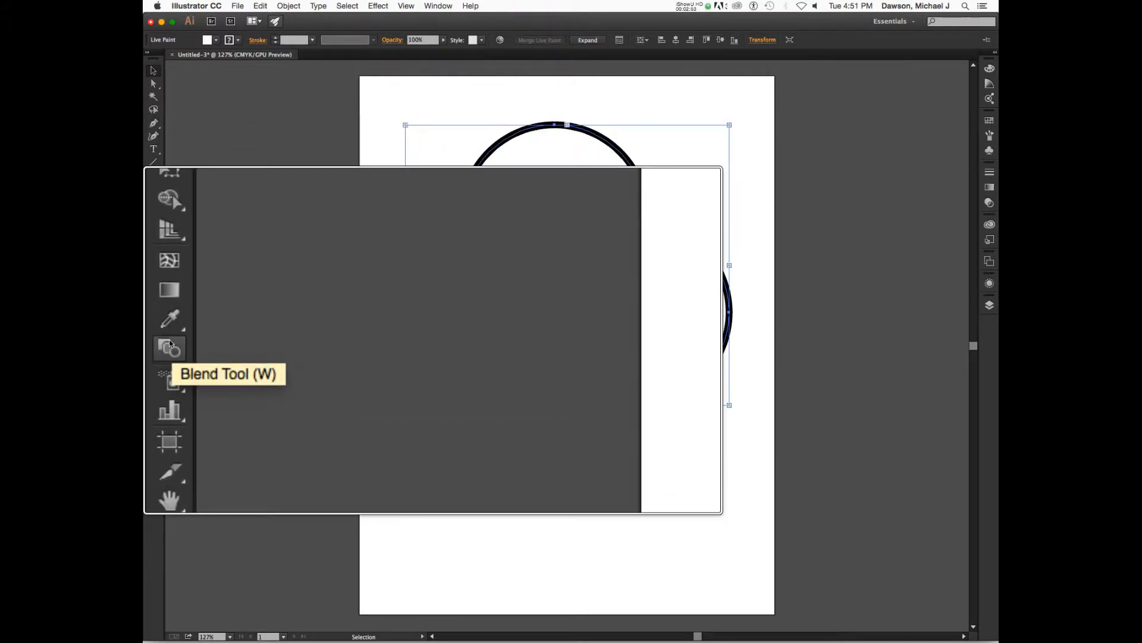
Tear off the Shape Builder tool group as a floating panel and pick the Live Paint Bucket
{"action": "left_click", "coordinate": [173, 332]}
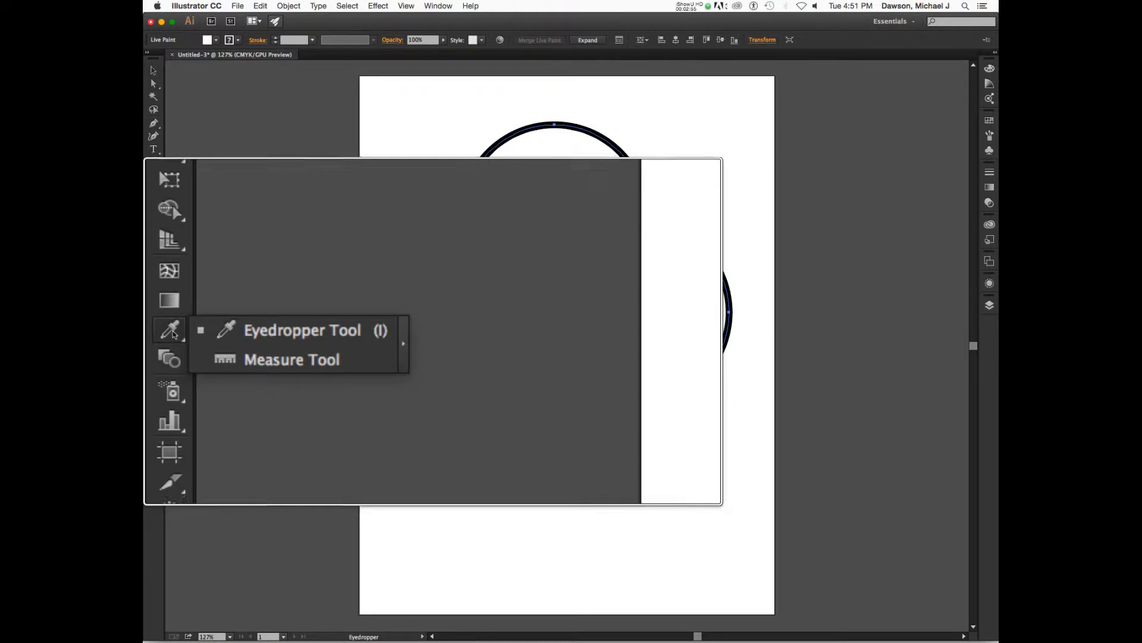
{"action": "left_click", "coordinate": [171, 346]}
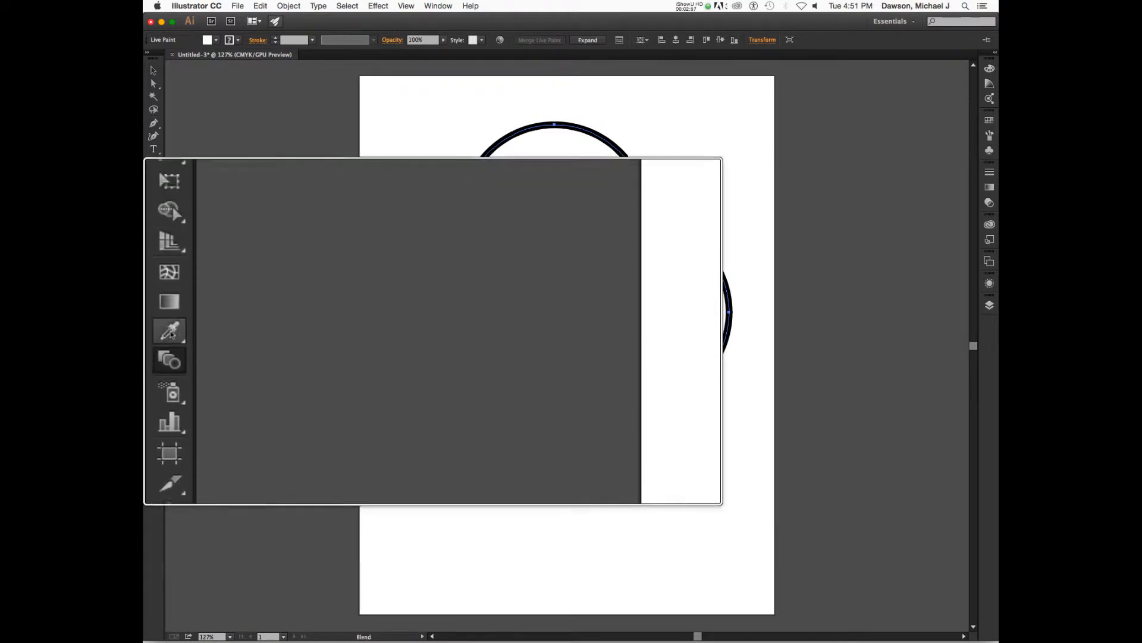
{"action": "left_click", "coordinate": [163, 283]}
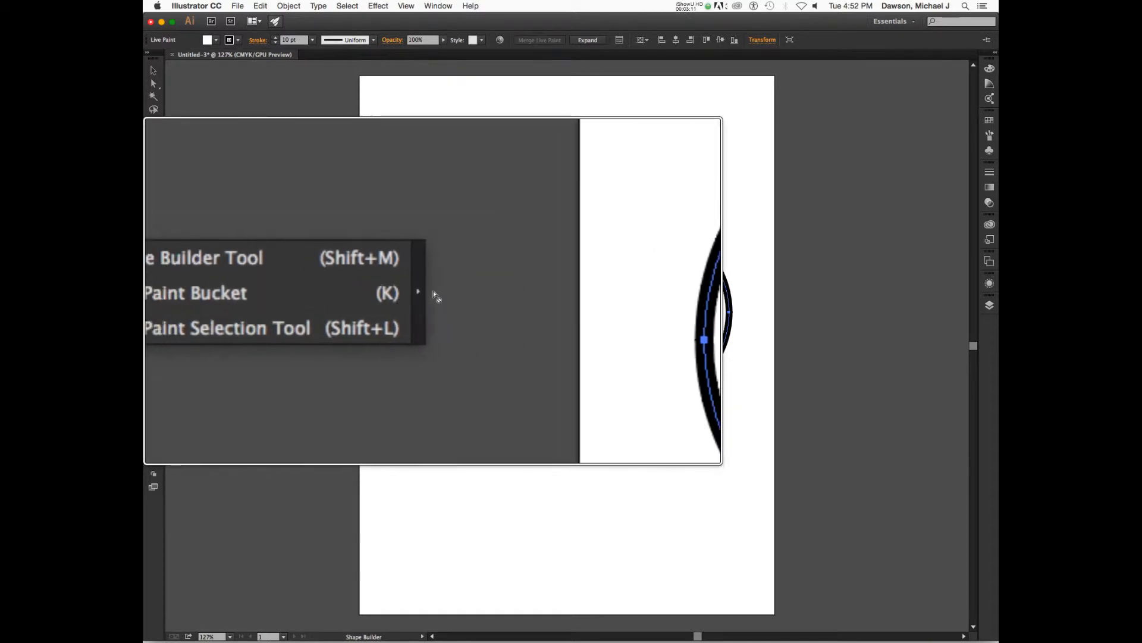
{"action": "left_click", "coordinate": [433, 294]}
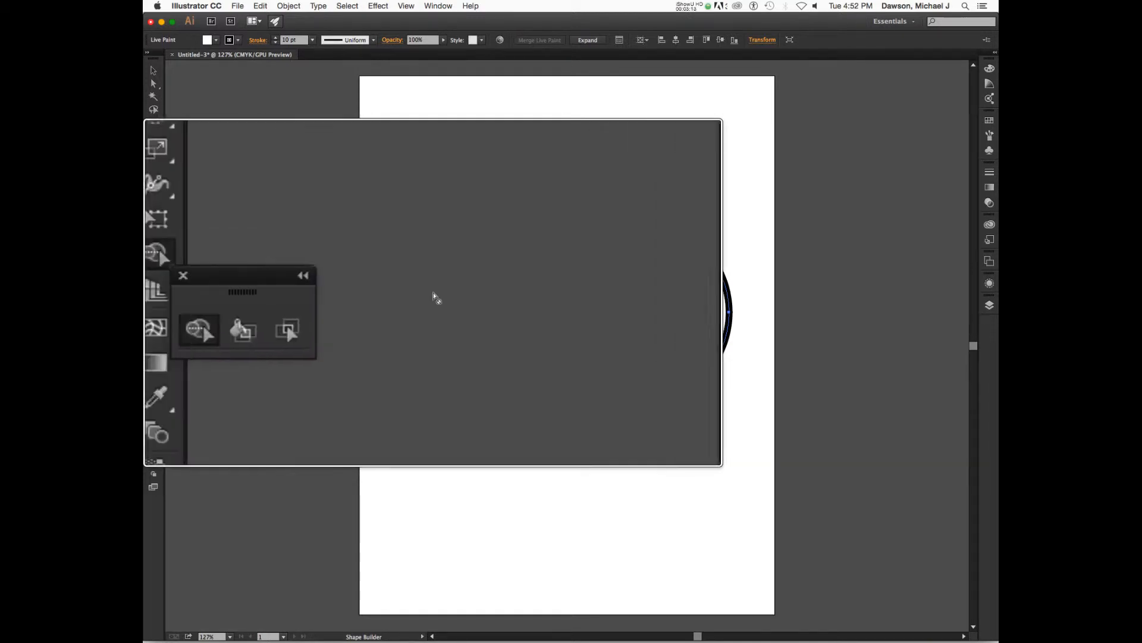
{"action": "left_click_drag", "start_coordinate": [186, 294], "coordinate": [228, 240]}
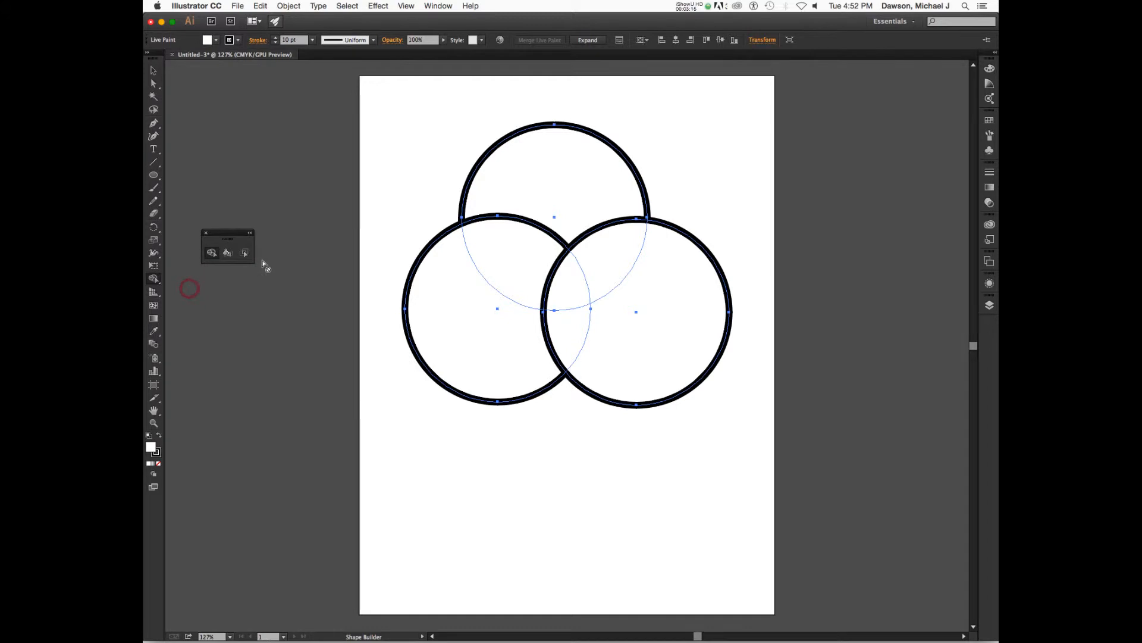
{"action": "left_click", "coordinate": [228, 256]}
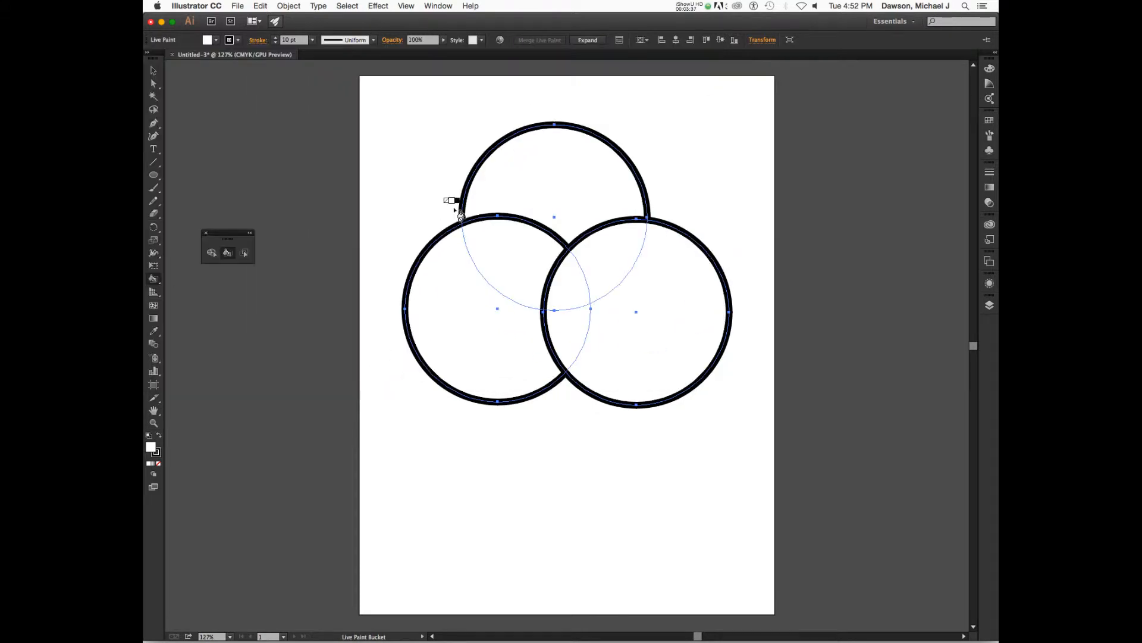
Open the Swatches panel and enlarge it to show all swatches
{"action": "left_click", "coordinate": [989, 122]}
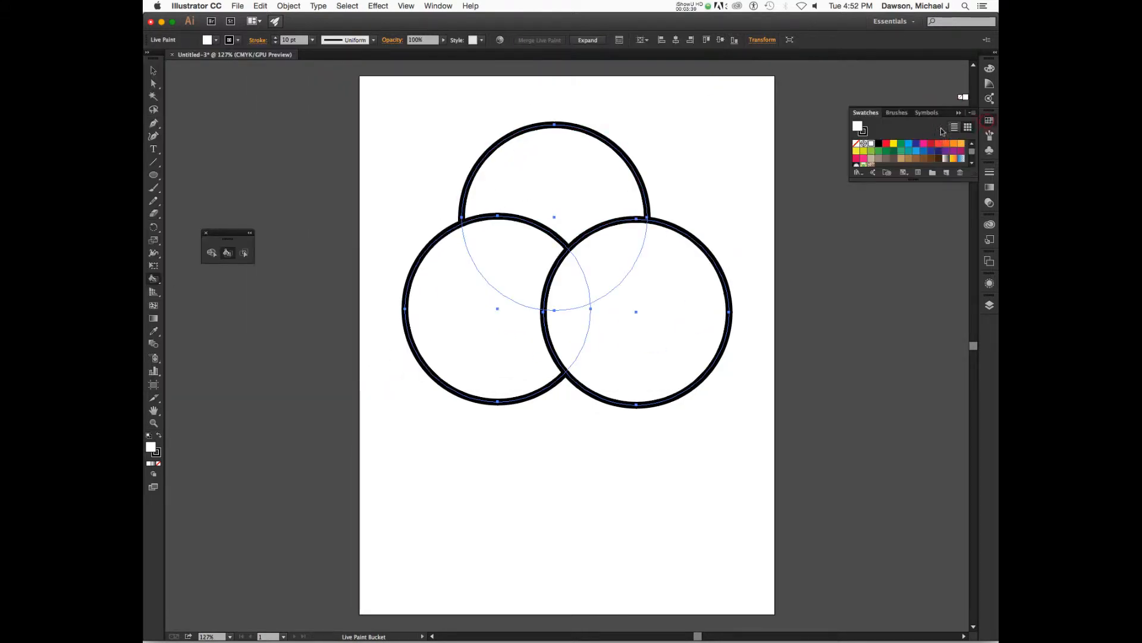
{"action": "left_click_drag", "start_coordinate": [927, 182], "coordinate": [930, 269]}
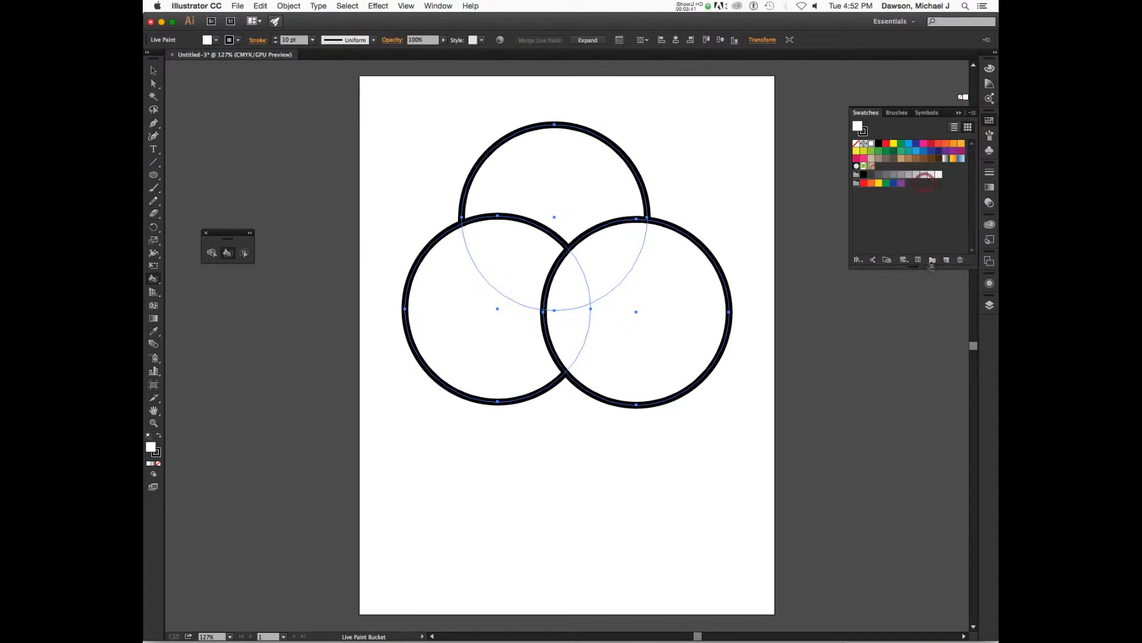
{"action": "left_click", "coordinate": [973, 114]}
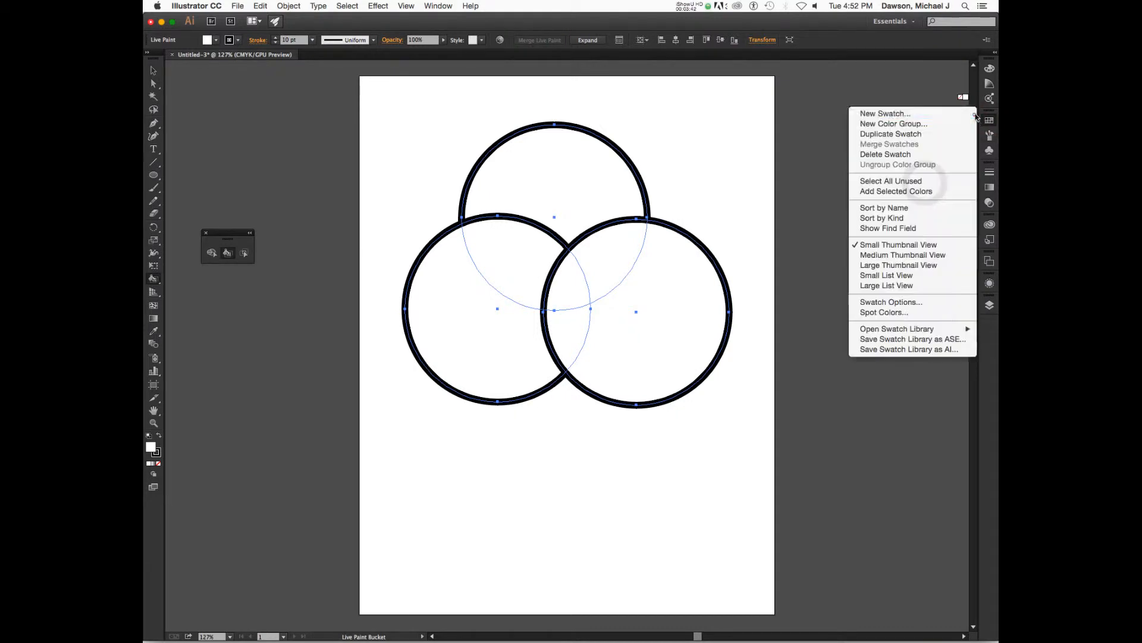
{"action": "left_click", "coordinate": [961, 302]}
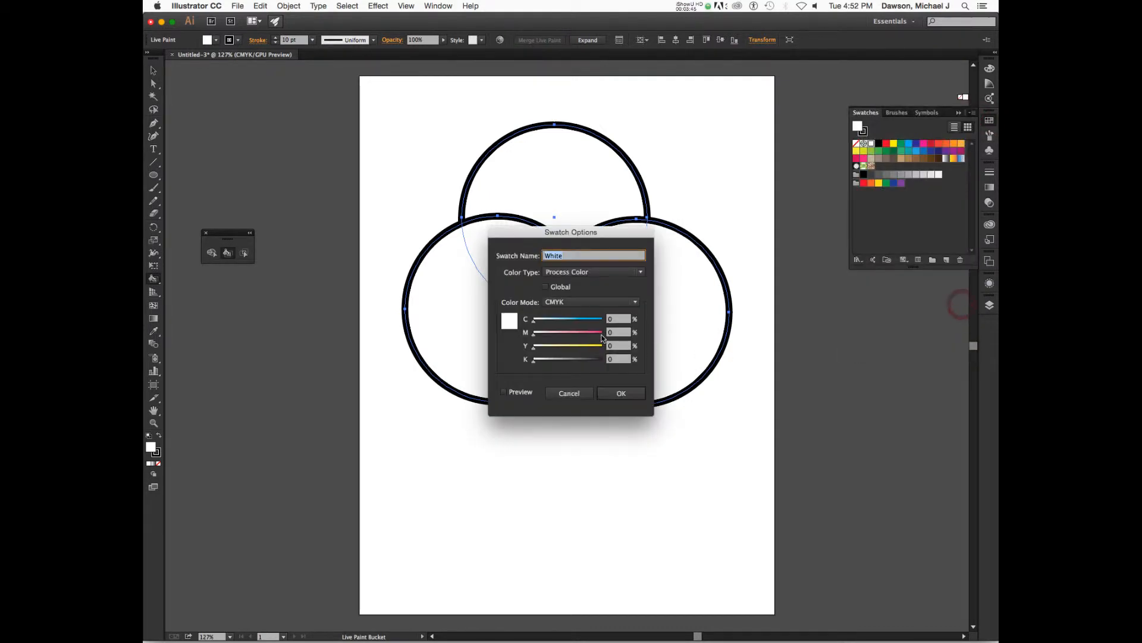
{"action": "left_click", "coordinate": [568, 393]}
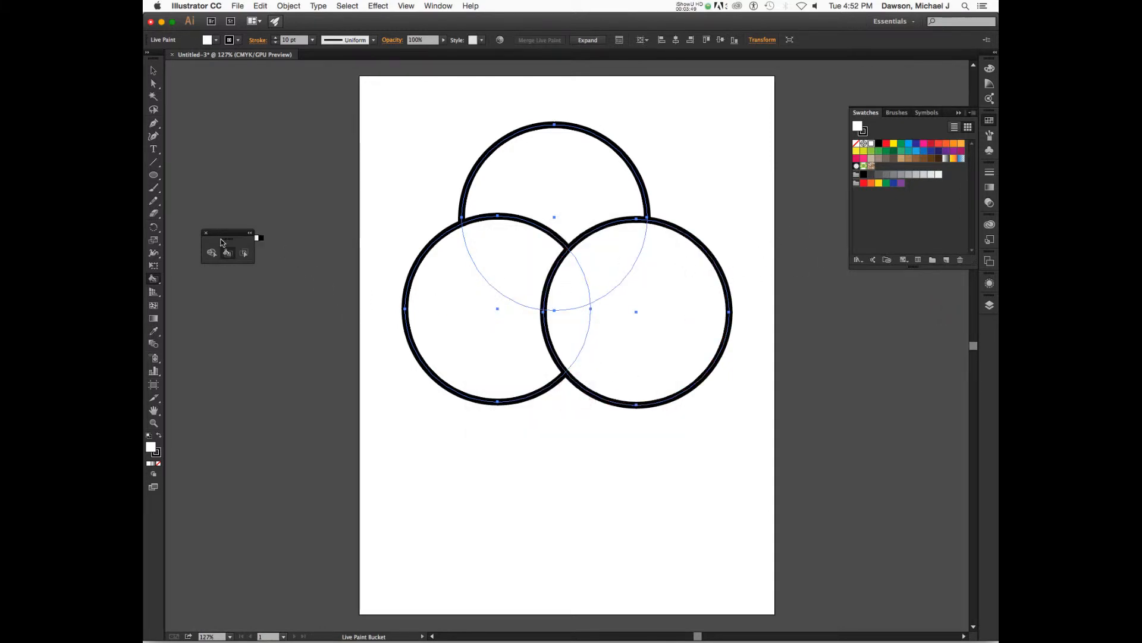
Tear off the Shape Builder tool group again as a floating panel near the artboard and select the Live Paint Bucket
{"action": "left_click", "coordinate": [208, 234]}
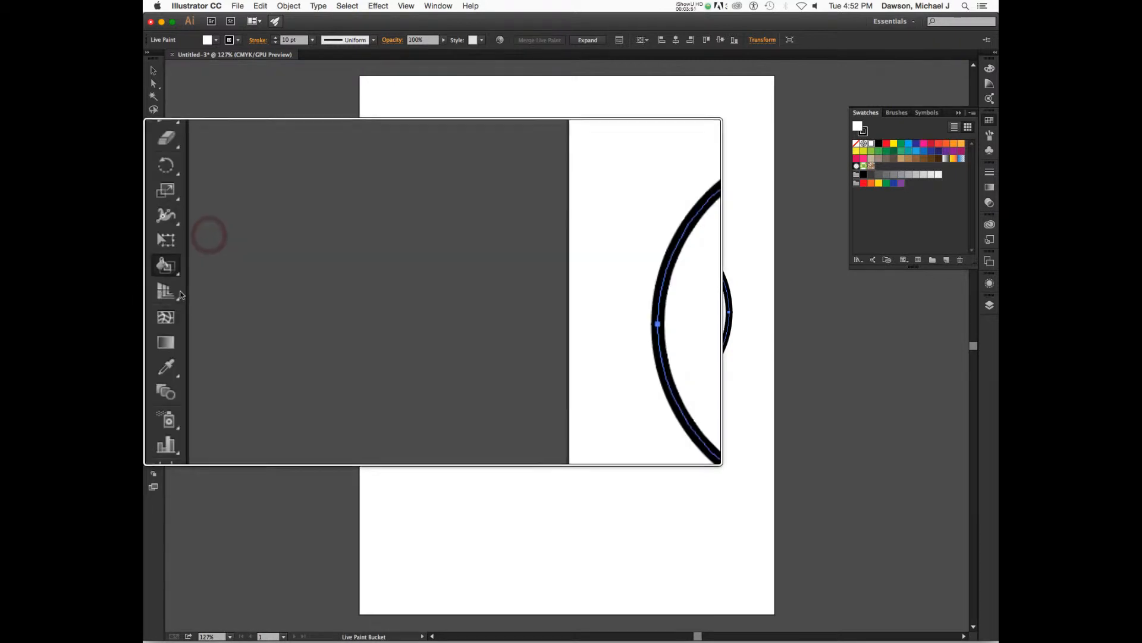
{"action": "left_click", "coordinate": [189, 280]}
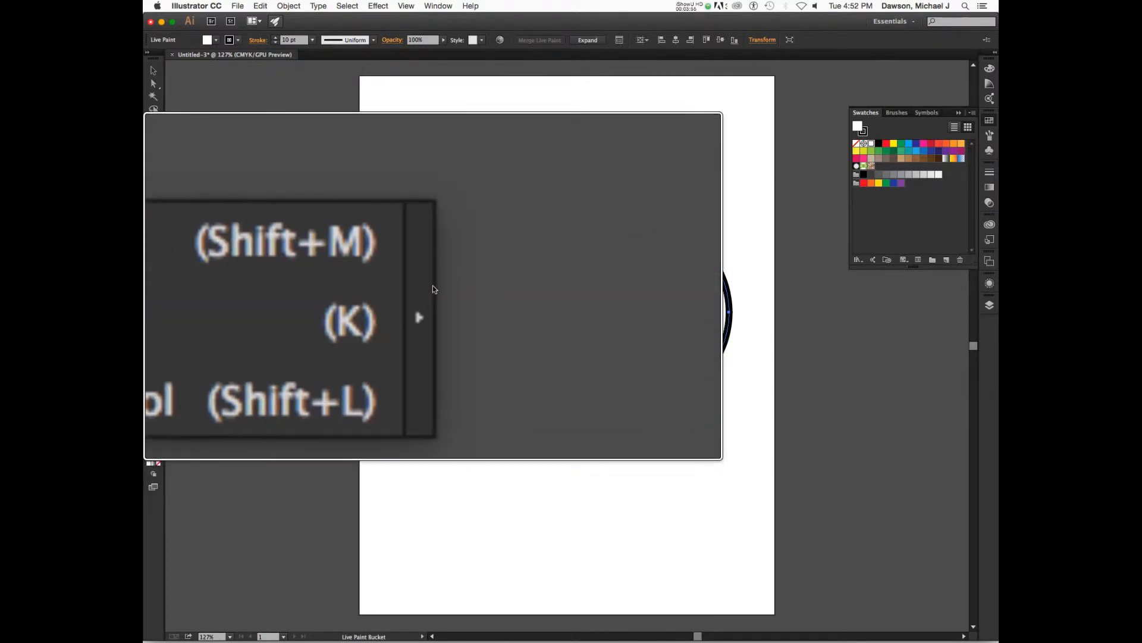
{"action": "left_click", "coordinate": [433, 287]}
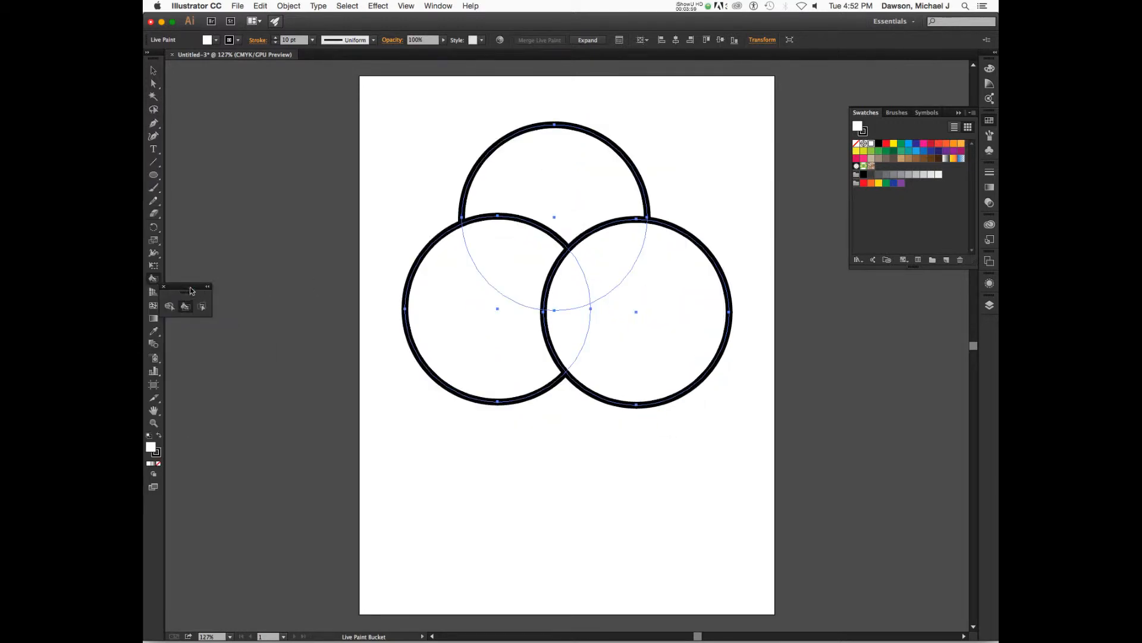
{"action": "left_click_drag", "start_coordinate": [191, 291], "coordinate": [215, 257]}
{"action": "left_click_drag", "start_coordinate": [152, 279], "coordinate": [204, 303]}
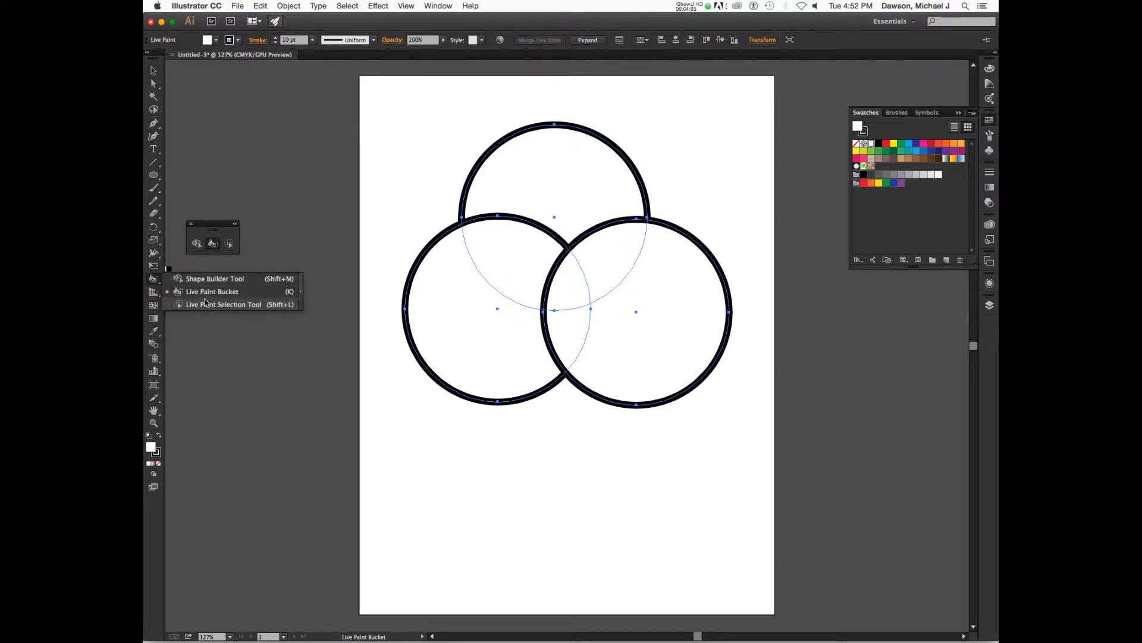
{"action": "left_click", "coordinate": [205, 295]}
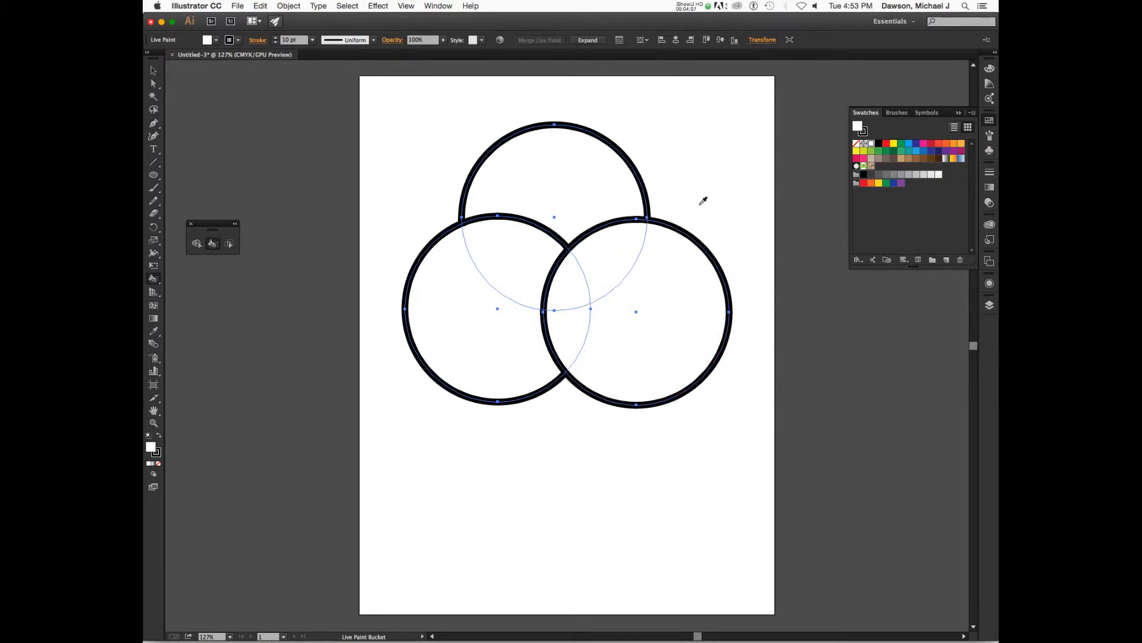
Try picking swatch fill colors and cycling through the swatches with the arrow keys while the Live Paint Bucket is active
{"action": "key", "text": "alt+super+8"}
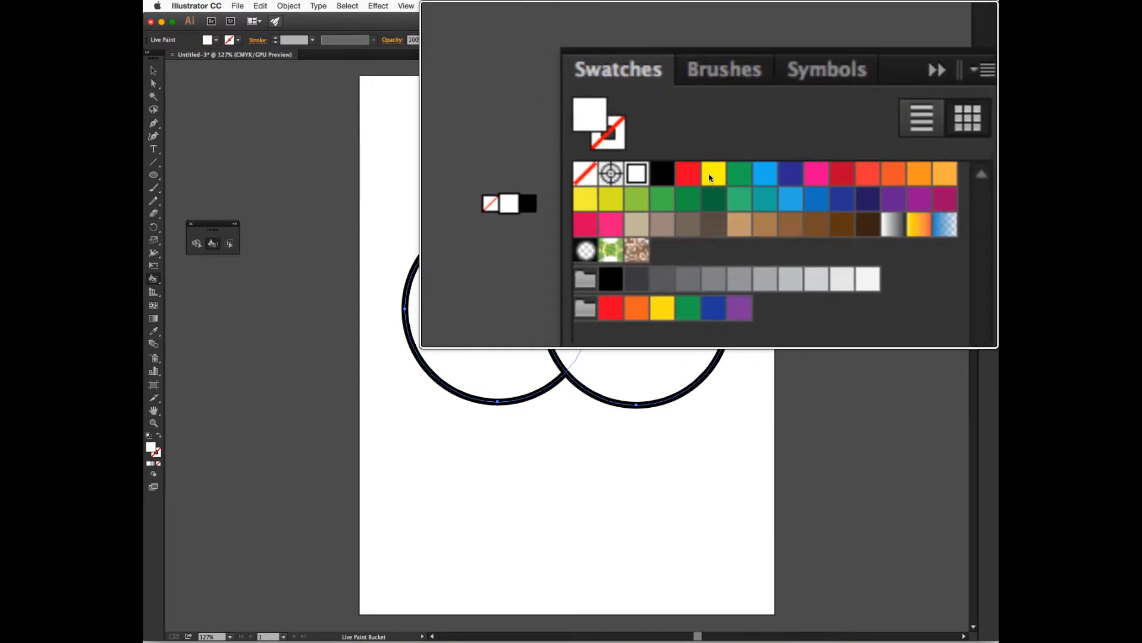
{"action": "left_click", "coordinate": [689, 174]}
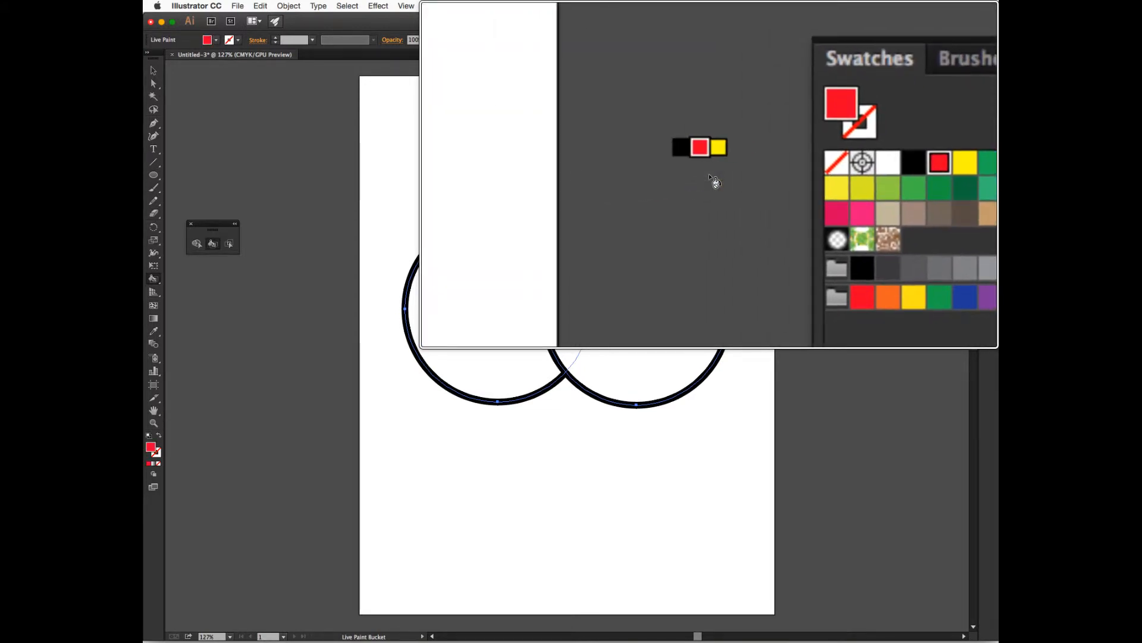
{"action": "left_click", "coordinate": [738, 175]}
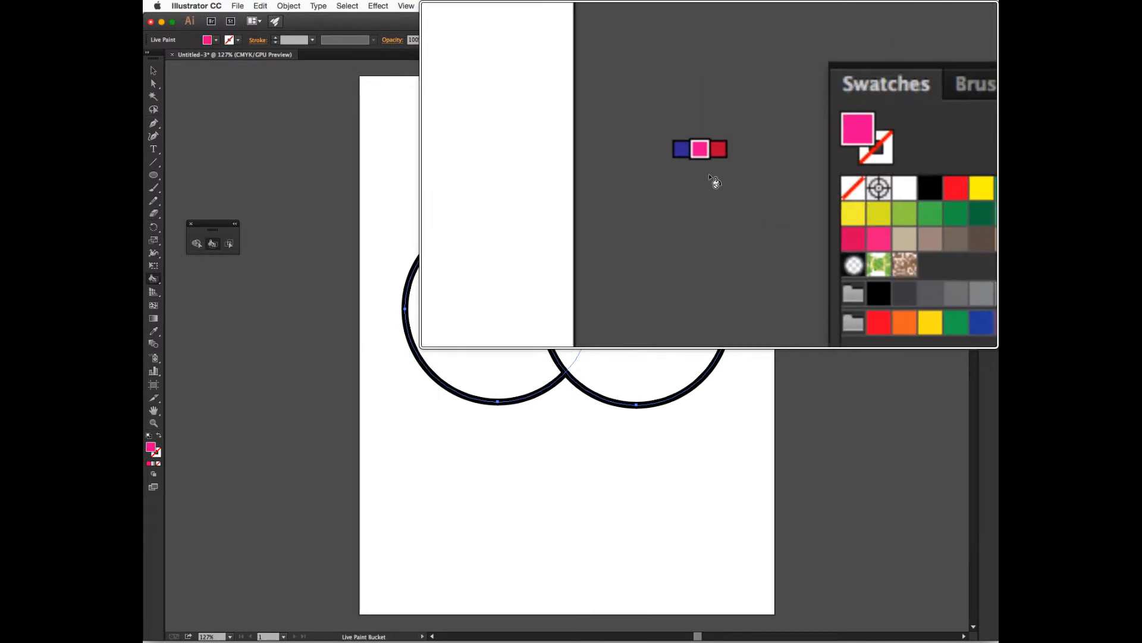
{"action": "key", "text": "Left"}
{"action": "key", "text": "Left"}
{"action": "key", "text": "Left"}
{"action": "key", "text": "Right"}
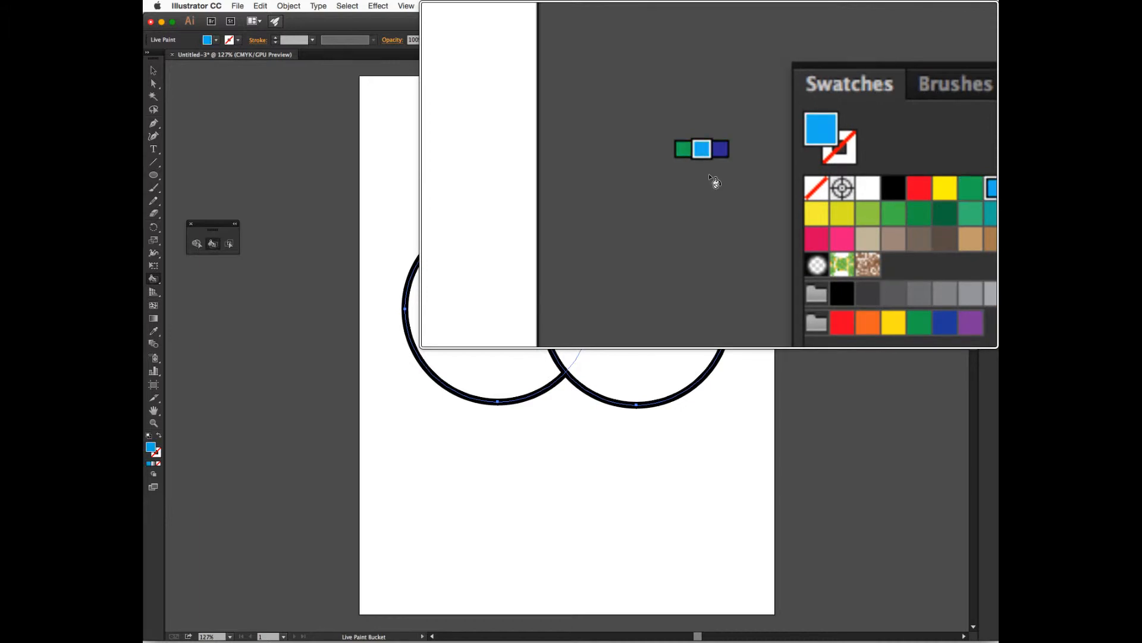
{"action": "key", "text": "Right"}
{"action": "key", "text": "Right"}
{"action": "key", "text": "Right"}
{"action": "key", "text": "Right"}
{"action": "key", "text": "Right"}
{"action": "key", "text": "Left"}
{"action": "key", "text": "Left"}
{"action": "key", "text": "Left"}
{"action": "key", "text": "Left"}
{"action": "key", "text": "Right"}
{"action": "key", "text": "Right"}
{"action": "key", "text": "Right"}
{"action": "key", "text": "Left"}
{"action": "key", "text": "Left"}
{"action": "key", "text": "Right"}
{"action": "key", "text": "Right"}
{"action": "key", "text": "Right"}
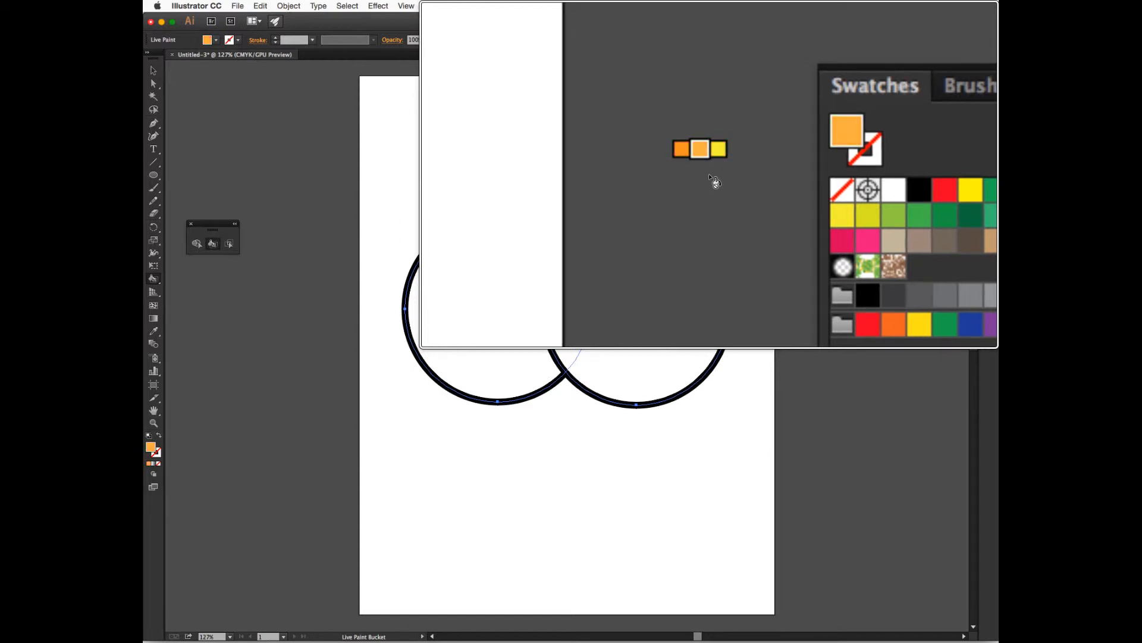
{"action": "key", "text": "Right"}
{"action": "key", "text": "Right"}
{"action": "key", "text": "Right"}
{"action": "key", "text": "Right"}
{"action": "key", "text": "Right"}
{"action": "key", "text": "Right"}
{"action": "key", "text": "Right"}
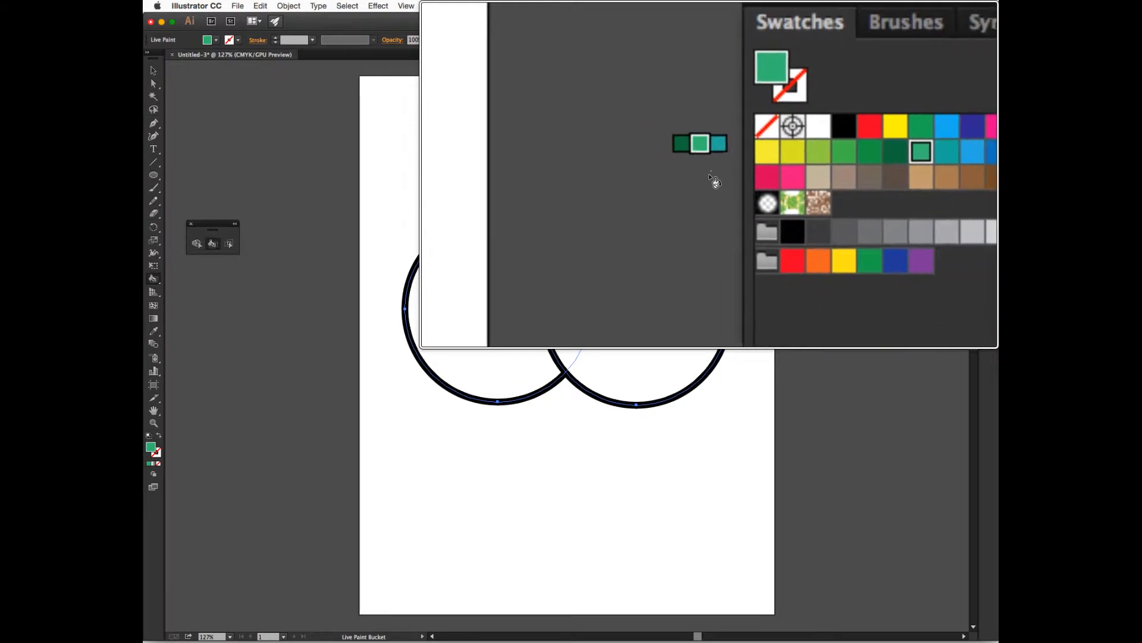
{"action": "left_click", "coordinate": [711, 183]}
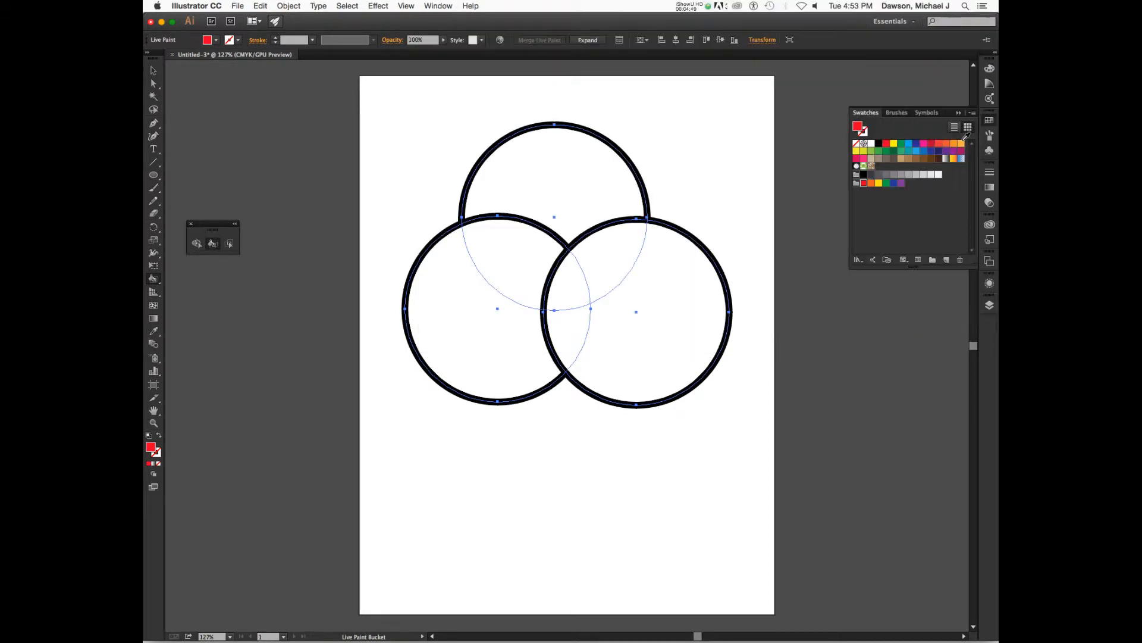
Open the Print library from Default Swatches and dock its panel alongside the Swatches panel
{"action": "left_click", "coordinate": [857, 261]}
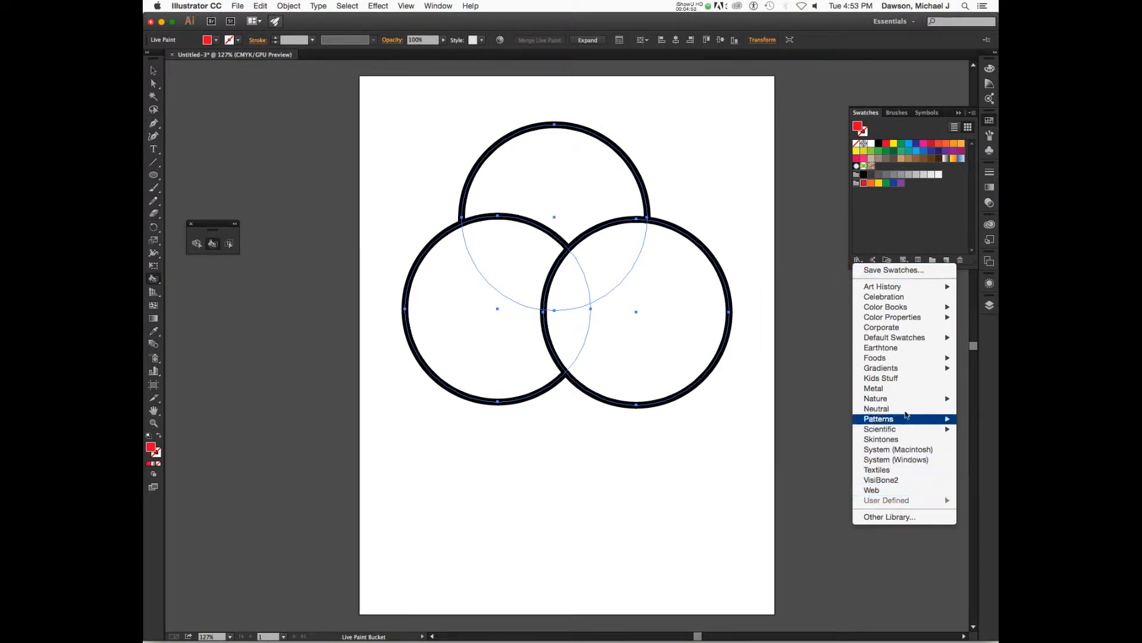
{"action": "left_click", "coordinate": [978, 117]}
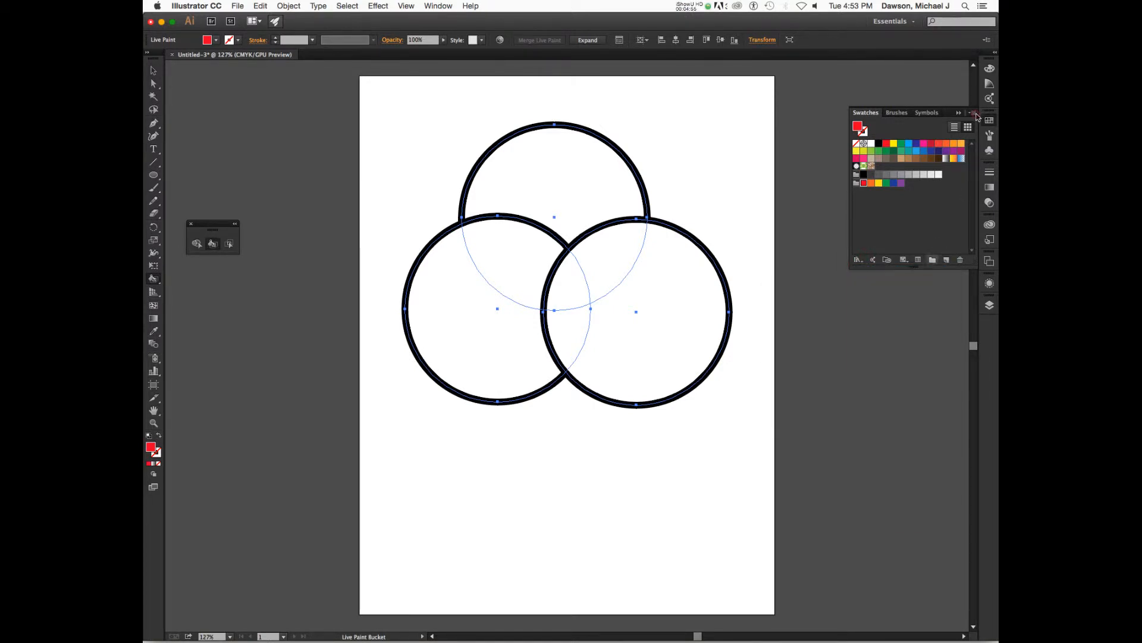
{"action": "left_click", "coordinate": [974, 113]}
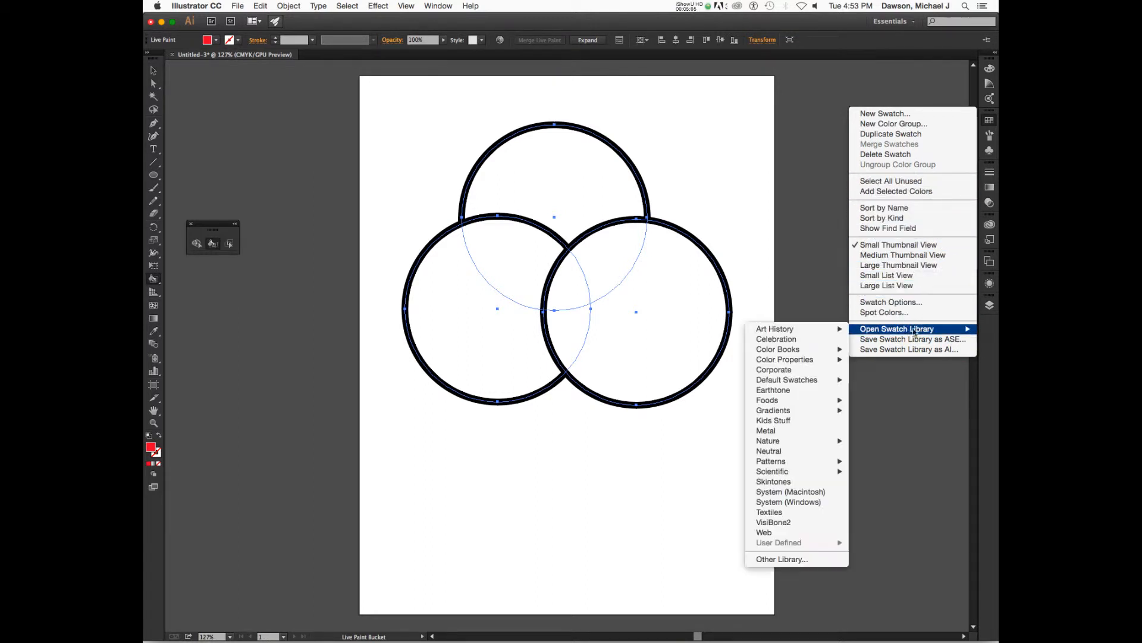
{"action": "mouse_move", "coordinate": [885, 331]}
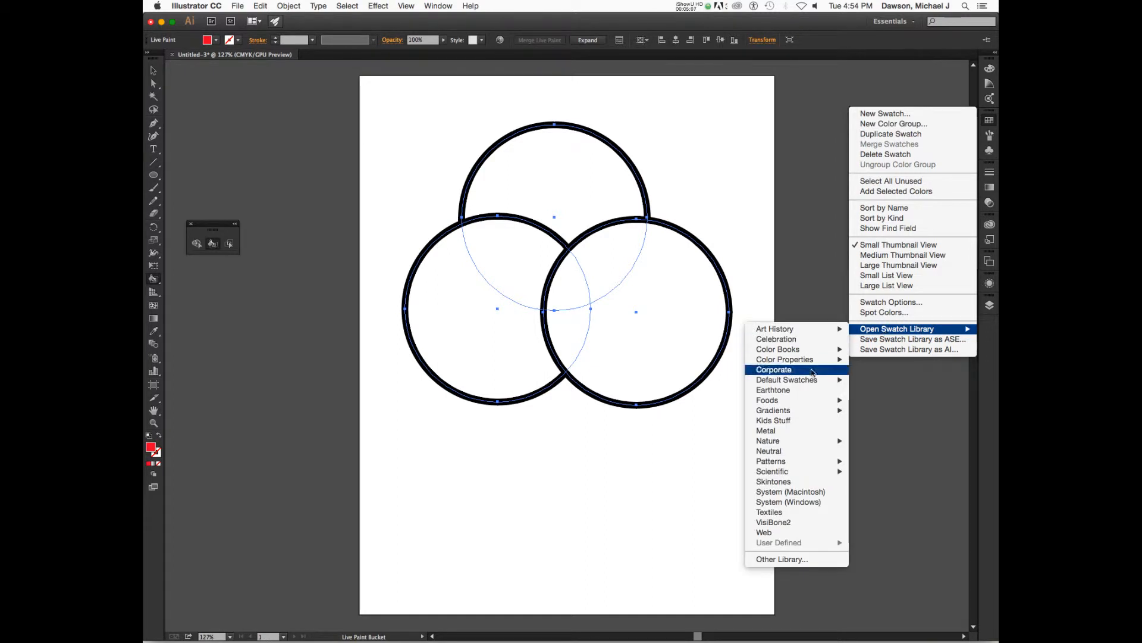
{"action": "mouse_move", "coordinate": [816, 381]}
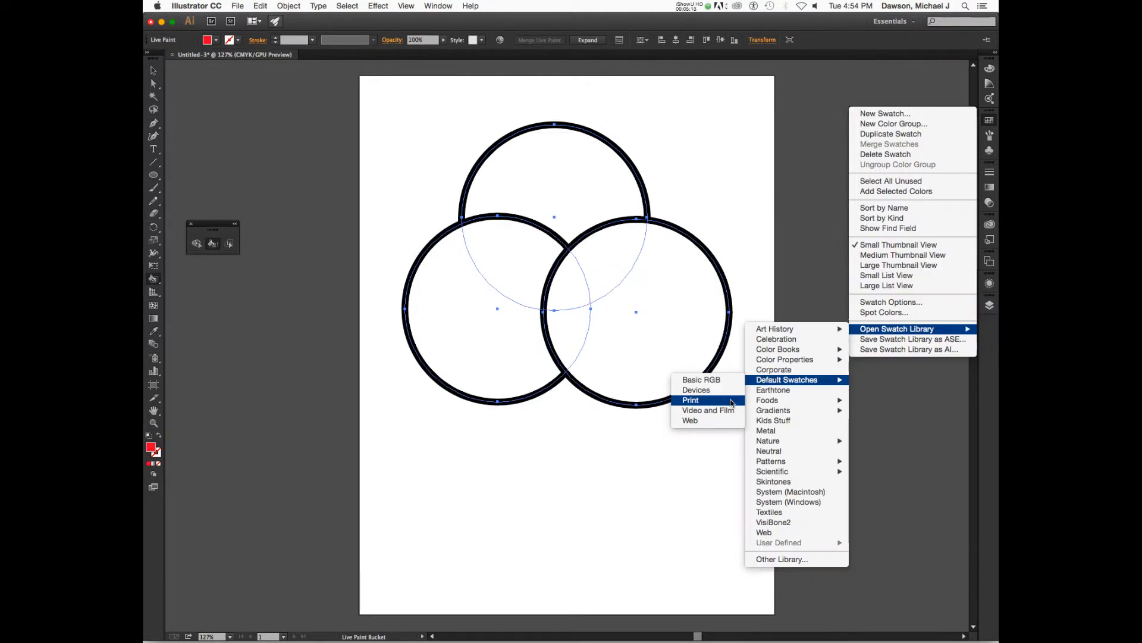
{"action": "left_click", "coordinate": [882, 351]}
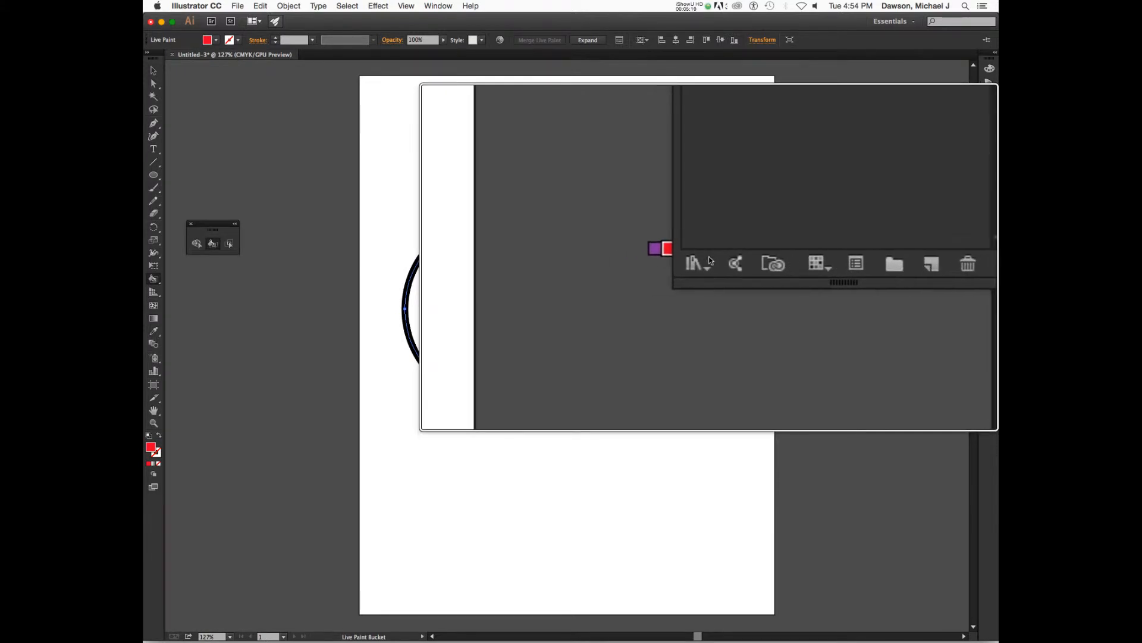
{"action": "left_click", "coordinate": [708, 262]}
{"action": "mouse_move", "coordinate": [710, 309]}
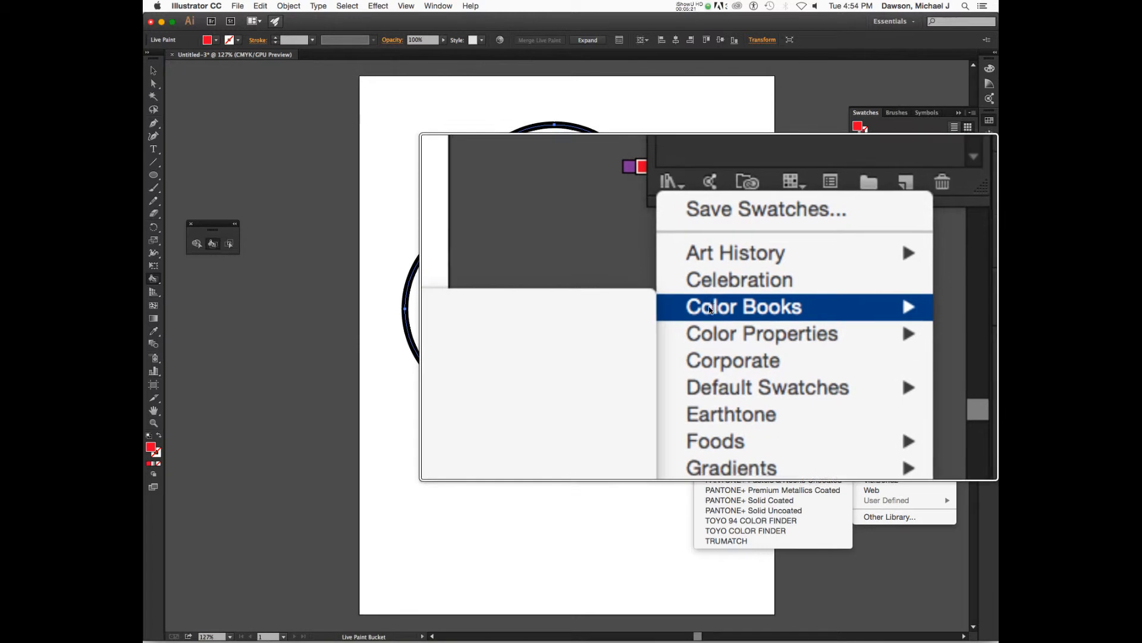
{"action": "mouse_move", "coordinate": [710, 338]}
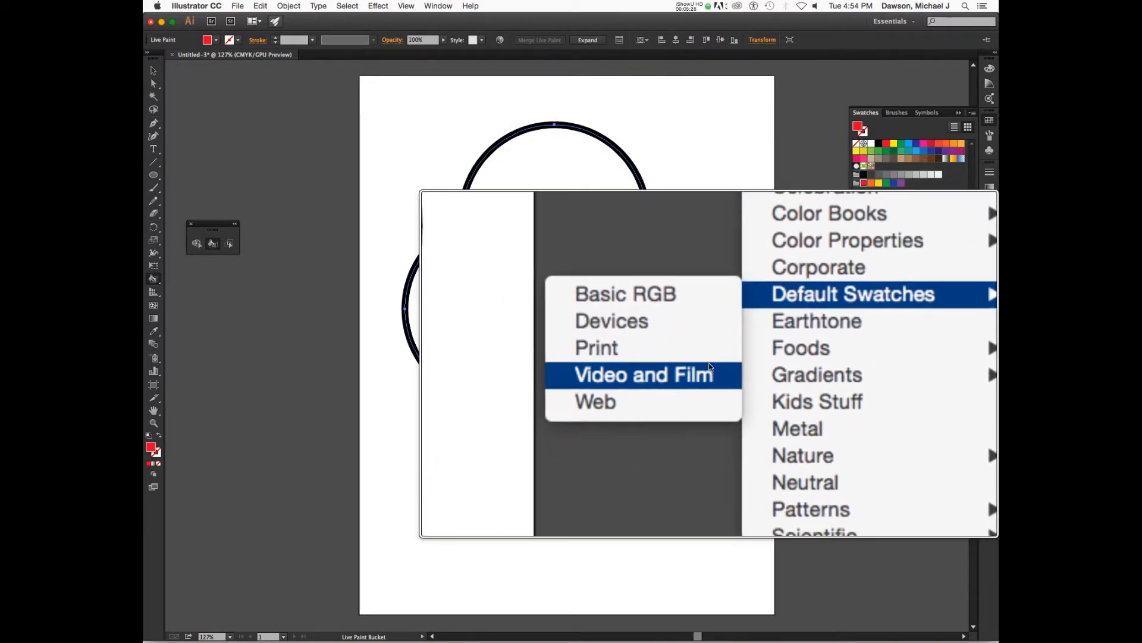
{"action": "left_click", "coordinate": [708, 348]}
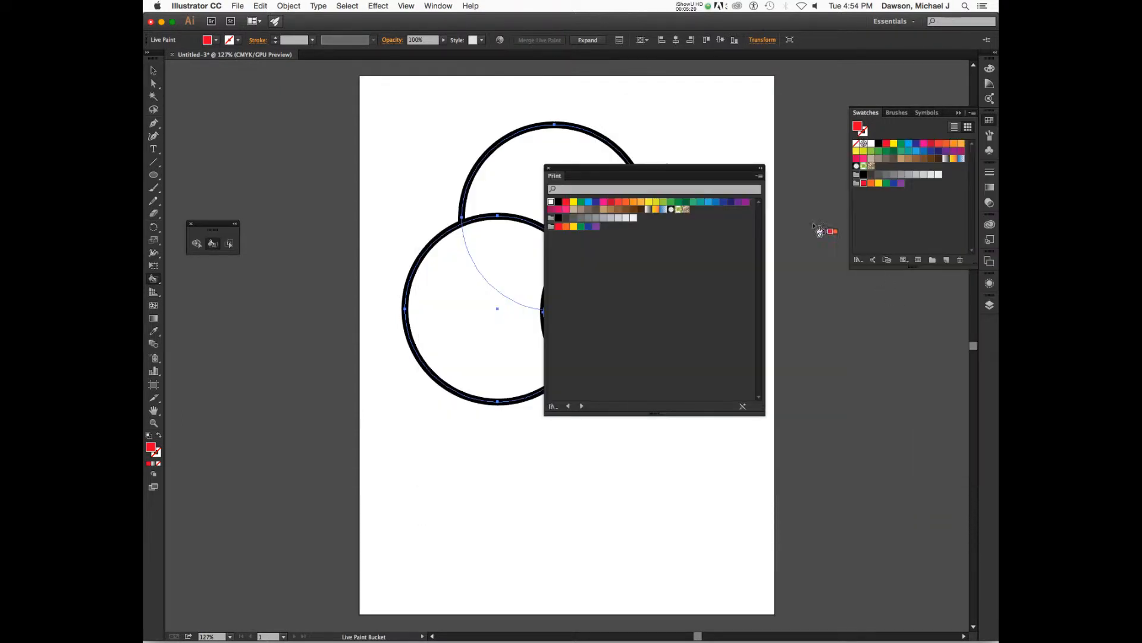
{"action": "left_click_drag", "start_coordinate": [689, 168], "coordinate": [939, 201]}
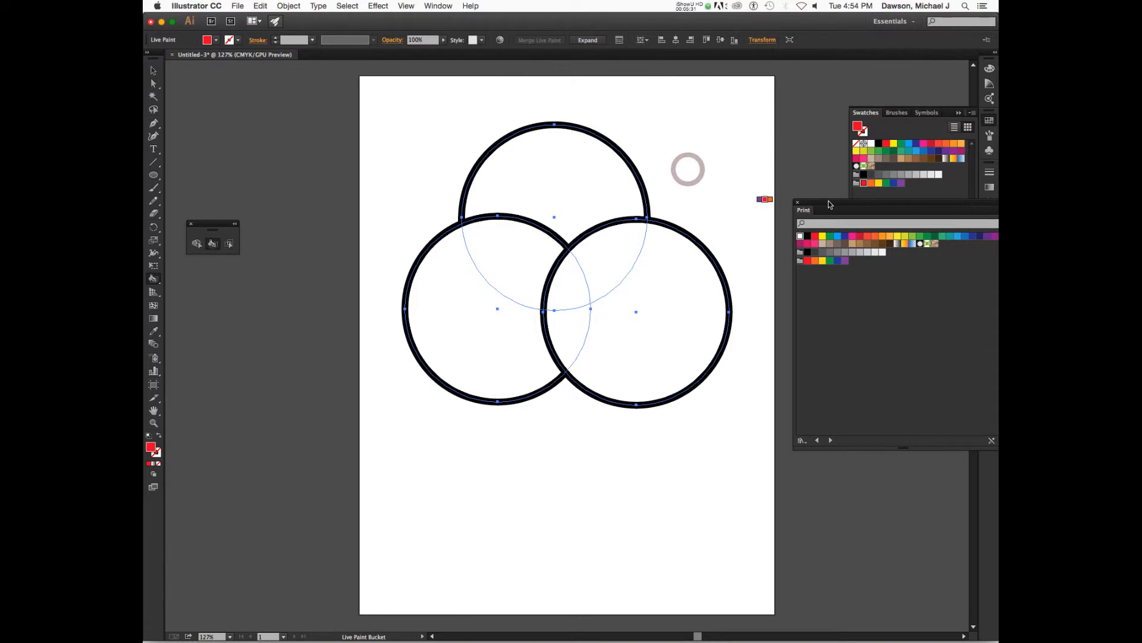
{"action": "left_click_drag", "start_coordinate": [806, 214], "coordinate": [881, 119]}
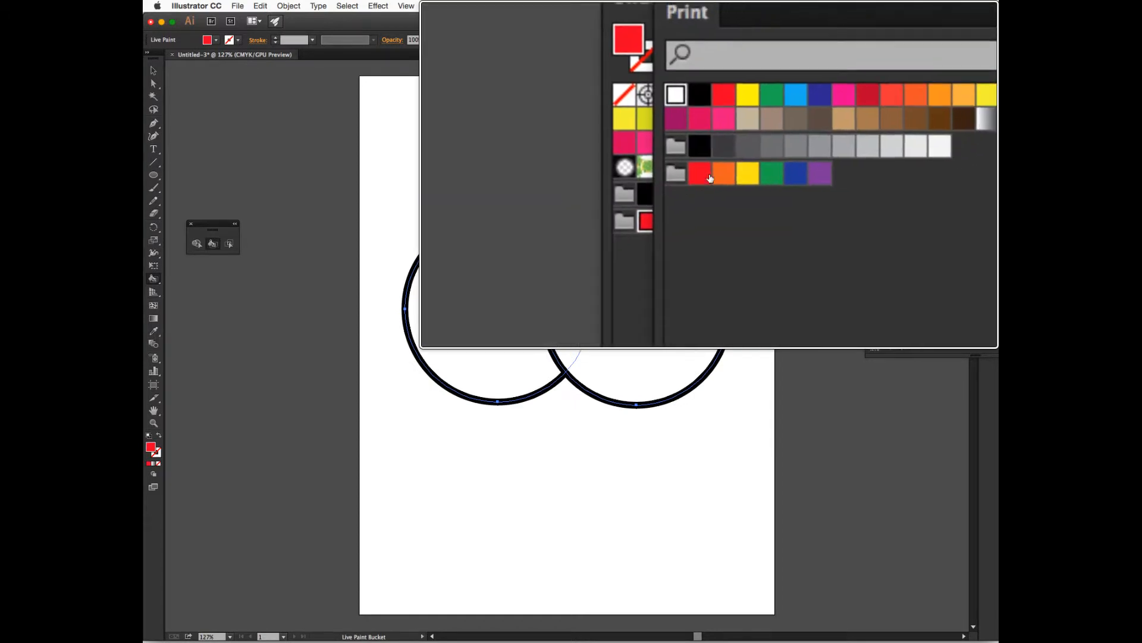
Pick the red swatch, cycle colors with the arrow keys back to red, and fill the lower-left circle's non-overlapping region red
{"action": "left_click", "coordinate": [614, 171]}
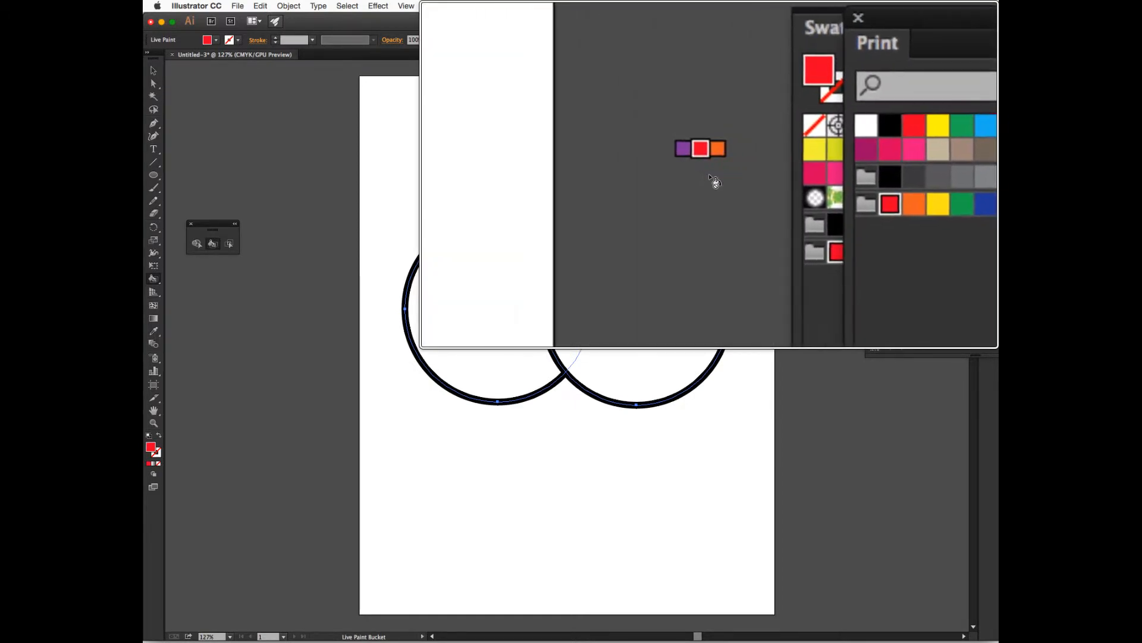
{"action": "key", "text": "Right"}
{"action": "key", "text": "Right"}
{"action": "key", "text": "Right"}
{"action": "key", "text": "Right"}
{"action": "key", "text": "Left"}
{"action": "key", "text": "Left"}
{"action": "key", "text": "Left"}
{"action": "key", "text": "Left"}
{"action": "key", "text": "Left"}
{"action": "key", "text": "Left"}
{"action": "key", "text": "Right"}
{"action": "key", "text": "Right"}
{"action": "key", "text": "Right"}
{"action": "key", "text": "Right"}
{"action": "key", "text": "Right"}
{"action": "key", "text": "Right"}
{"action": "key", "text": "Right"}
{"action": "key", "text": "Right"}
{"action": "key", "text": "Right"}
{"action": "key", "text": "Right"}
{"action": "key", "text": "Right"}
{"action": "key", "text": "Right"}
{"action": "key", "text": "Right"}
{"action": "key", "text": "Right"}
{"action": "key", "text": "Right"}
{"action": "key", "text": "Right"}
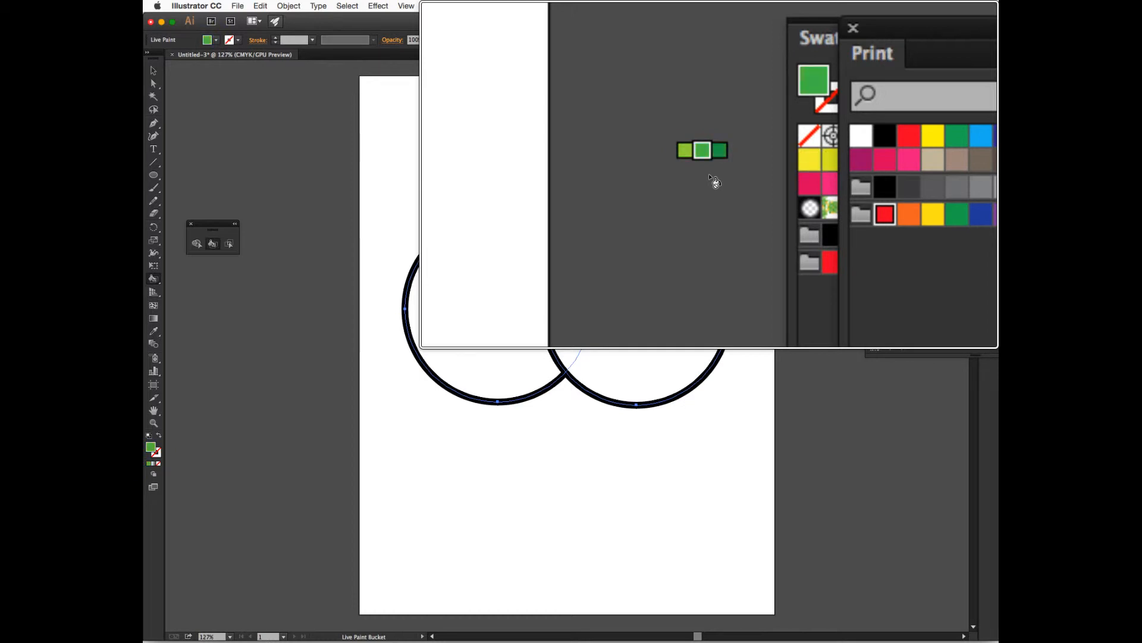
{"action": "key", "text": "Right"}
{"action": "left_click", "coordinate": [709, 177]}
{"action": "left_click", "coordinate": [710, 178]}
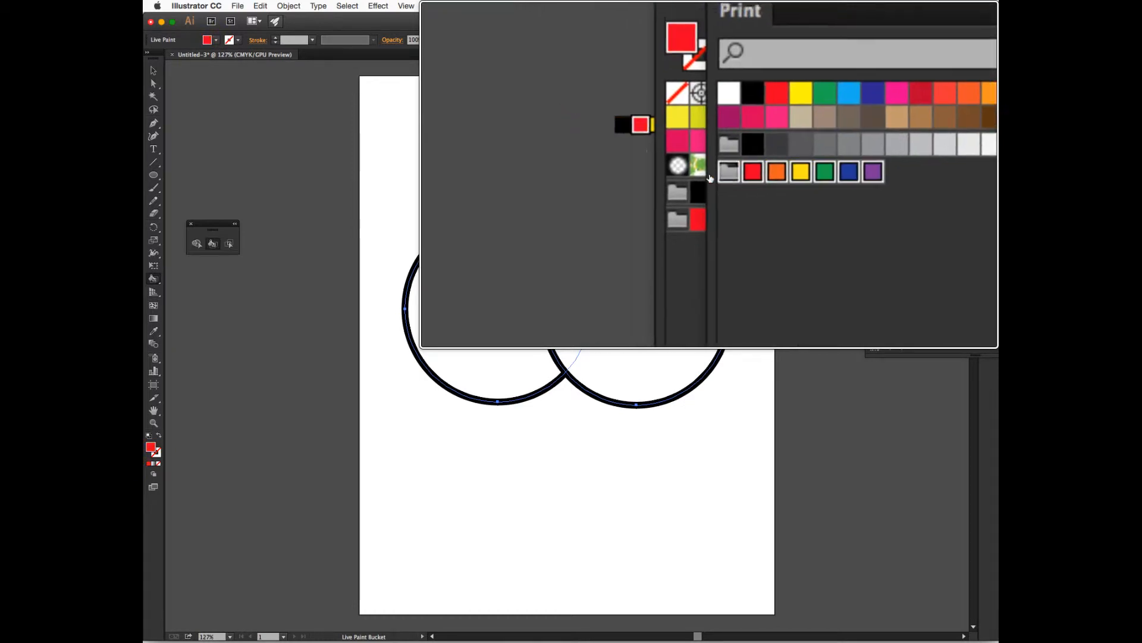
{"action": "key", "text": "Right"}
{"action": "key", "text": "Right"}
{"action": "key", "text": "Right"}
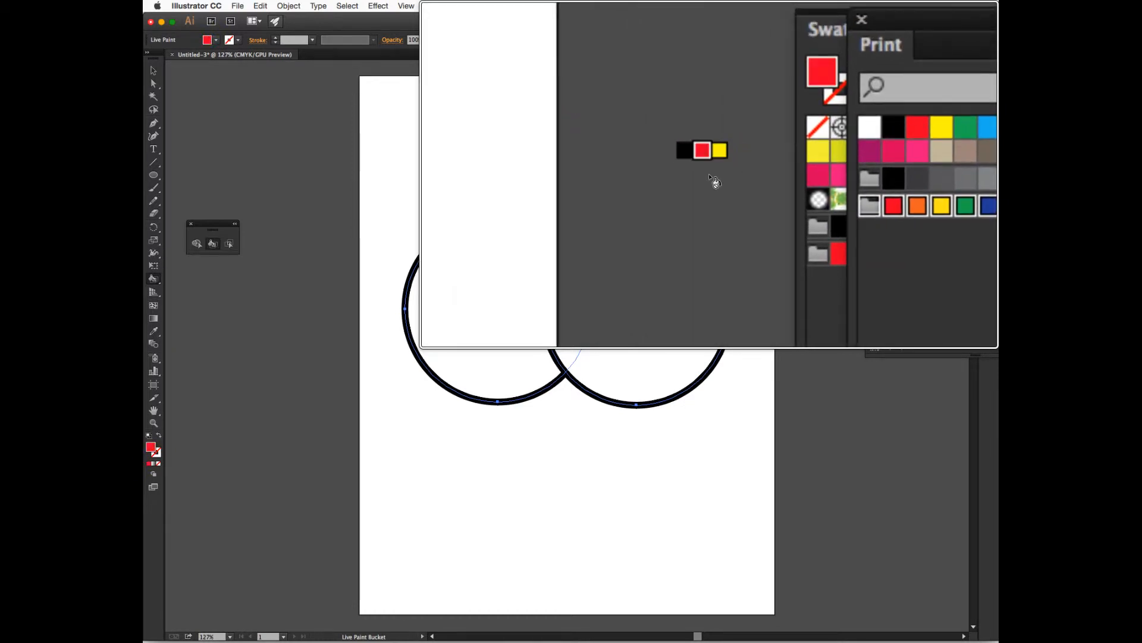
{"action": "key", "text": "Right"}
{"action": "key", "text": "Right"}
{"action": "key", "text": "Right"}
{"action": "key", "text": "Right"}
{"action": "key", "text": "Right"}
{"action": "key", "text": "Right"}
{"action": "key", "text": "Left"}
{"action": "key", "text": "Left"}
{"action": "key", "text": "Left"}
{"action": "key", "text": "Left"}
{"action": "key", "text": "Left"}
{"action": "key", "text": "Left"}
{"action": "key", "text": "Left"}
{"action": "key", "text": "Left"}
{"action": "key", "text": "Left"}
{"action": "key", "text": "Up"}
{"action": "key", "text": "Left"}
{"action": "key", "text": "Left"}
{"action": "key", "text": "Left"}
{"action": "key", "text": "Left"}
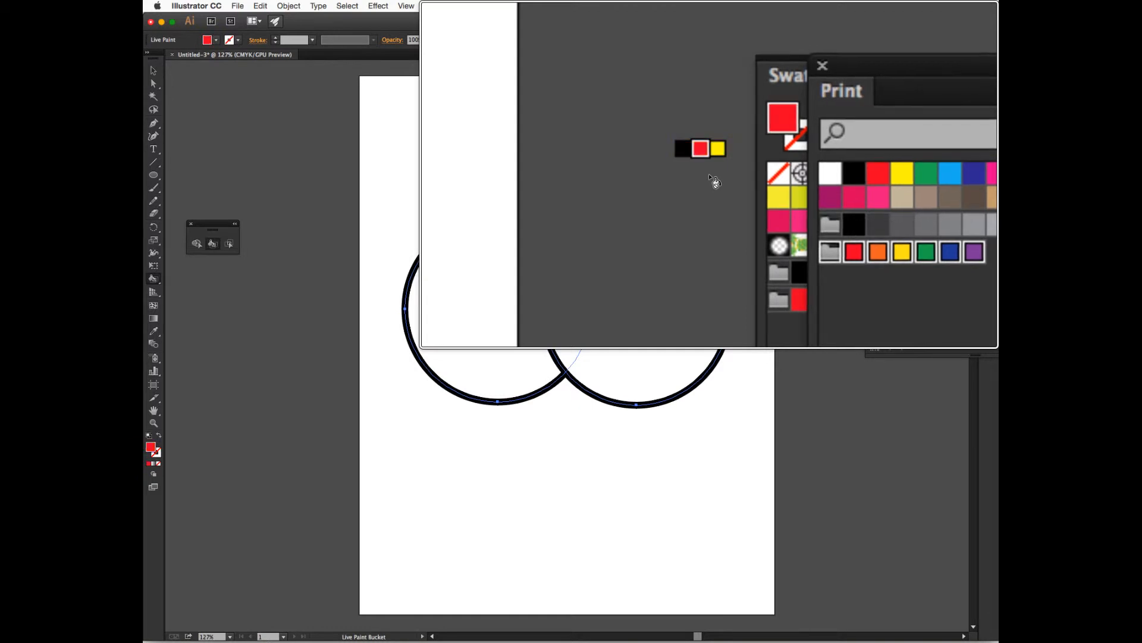
{"action": "key", "text": "Left"}
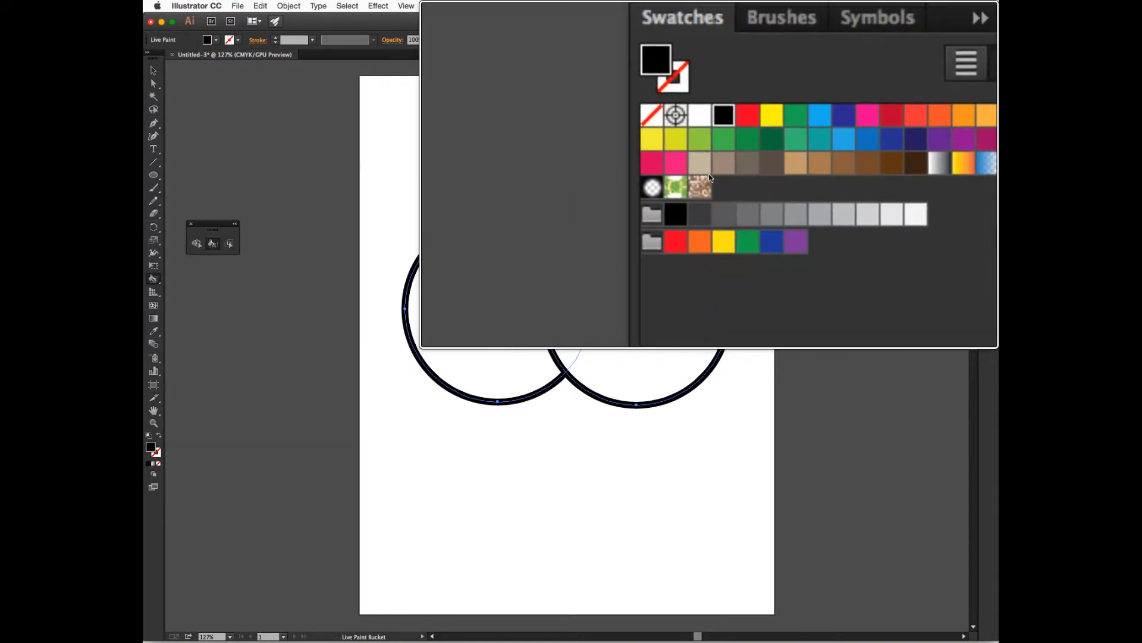
{"action": "key", "text": "Down"}
{"action": "key", "text": "Right"}
{"action": "key", "text": "Right"}
{"action": "key", "text": "Right"}
{"action": "key", "text": "Right"}
{"action": "key", "text": "Right"}
{"action": "key", "text": "Left"}
{"action": "key", "text": "Left"}
{"action": "key", "text": "Up"}
{"action": "key", "text": "Right"}
{"action": "key", "text": "Right"}
{"action": "key", "text": "Right"}
{"action": "key", "text": "Down"}
{"action": "key", "text": "Up"}
{"action": "key", "text": "Up"}
{"action": "key", "text": "Right"}
{"action": "key", "text": "Left"}
{"action": "key", "text": "Left"}
{"action": "key", "text": "Left"}
{"action": "key", "text": "Down"}
{"action": "key", "text": "Up"}
{"action": "key", "text": "Left"}
{"action": "key", "text": "Left"}
{"action": "key", "text": "Left"}
{"action": "key", "text": "Left"}
{"action": "key", "text": "Left"}
{"action": "key", "text": "Down"}
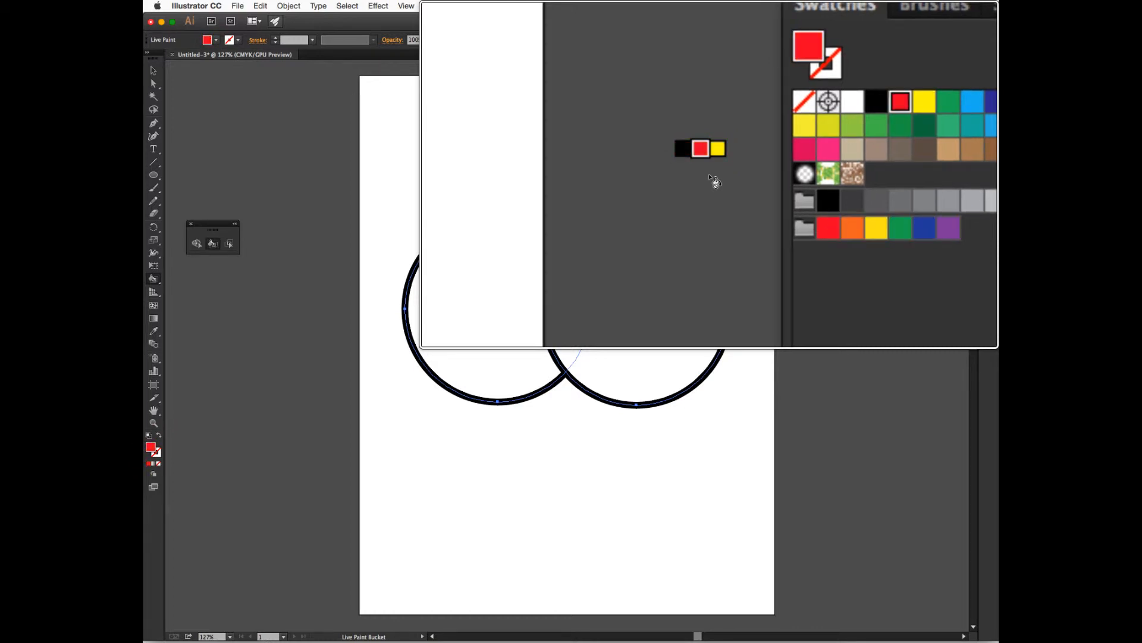
{"action": "key", "text": "Right"}
{"action": "key", "text": "Down"}
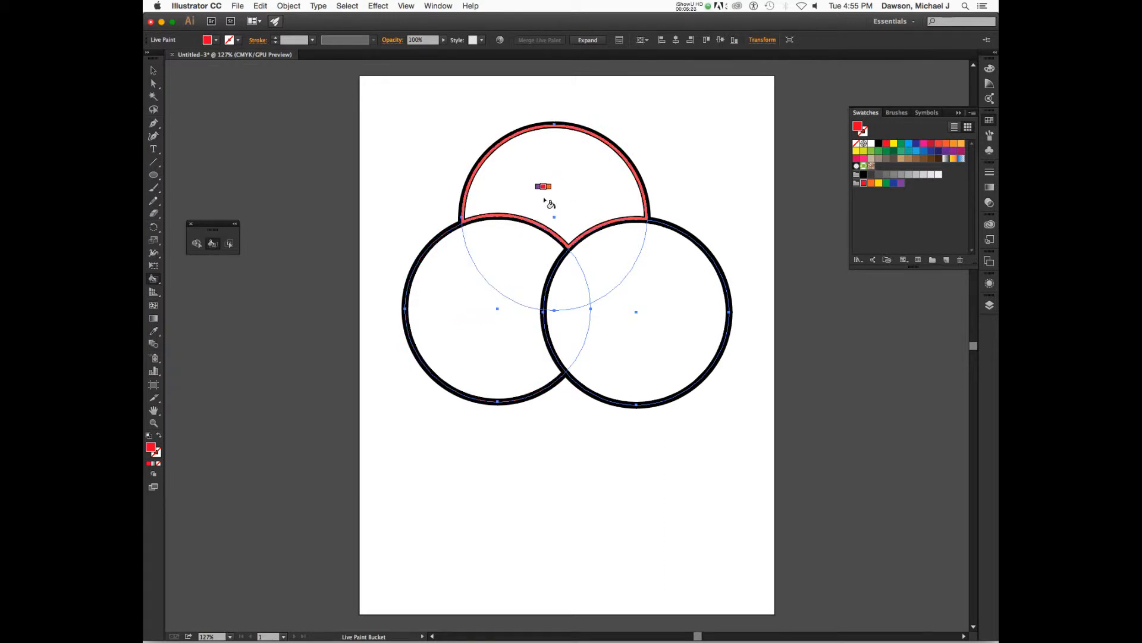
{"action": "left_click", "coordinate": [477, 339]}
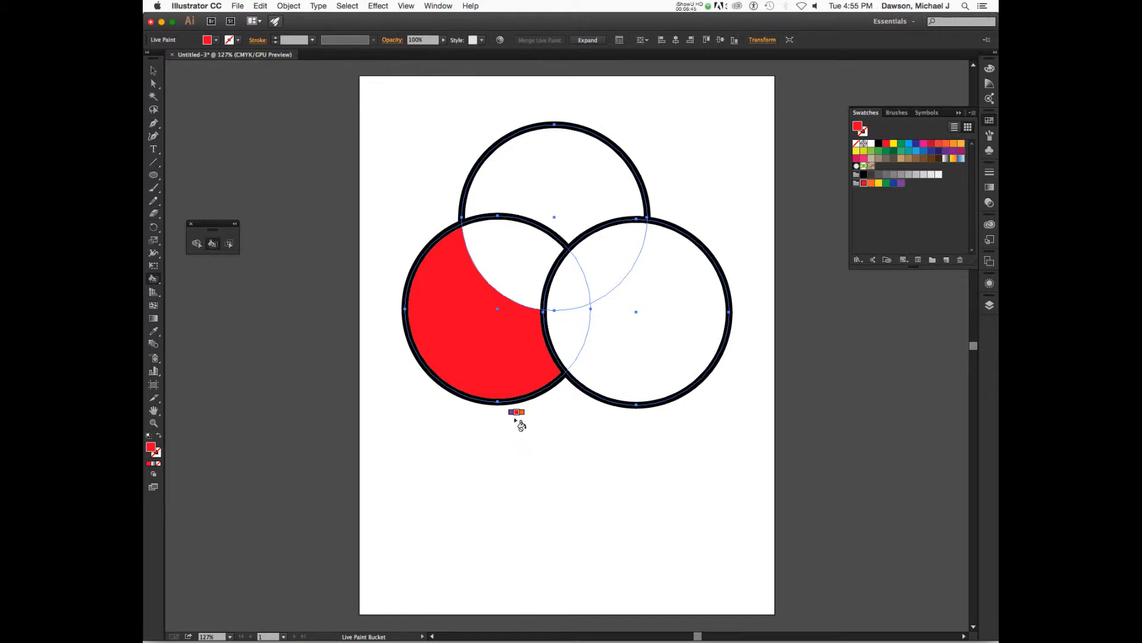
Try applying a yellow fill to the whole selected Live Paint group, then undo it
{"action": "key", "text": "v"}
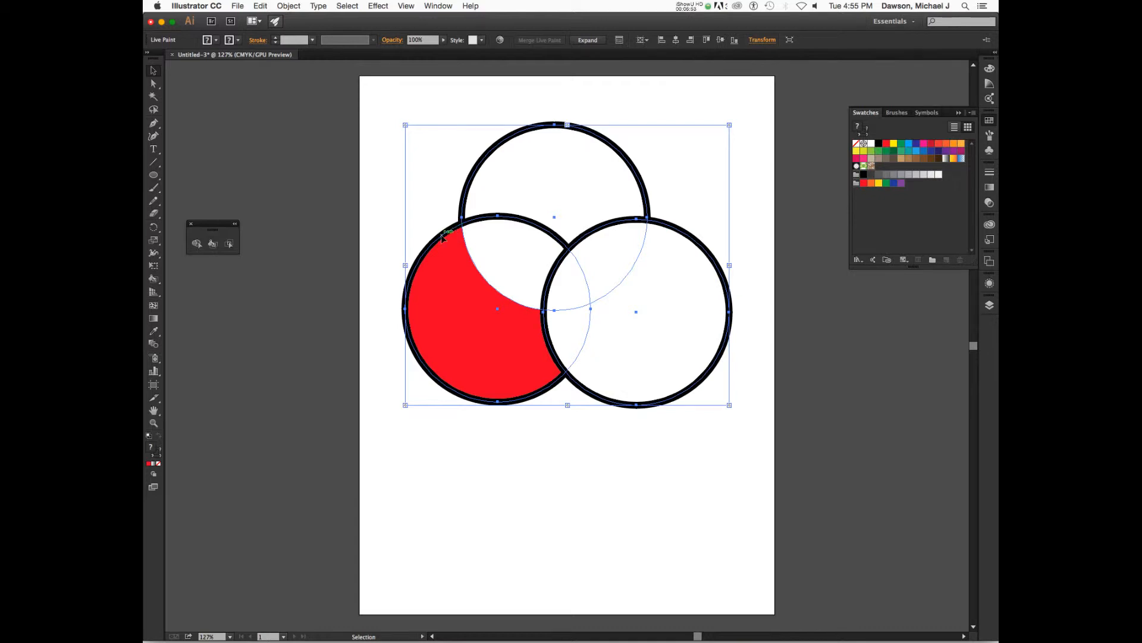
{"action": "left_click", "coordinate": [880, 185]}
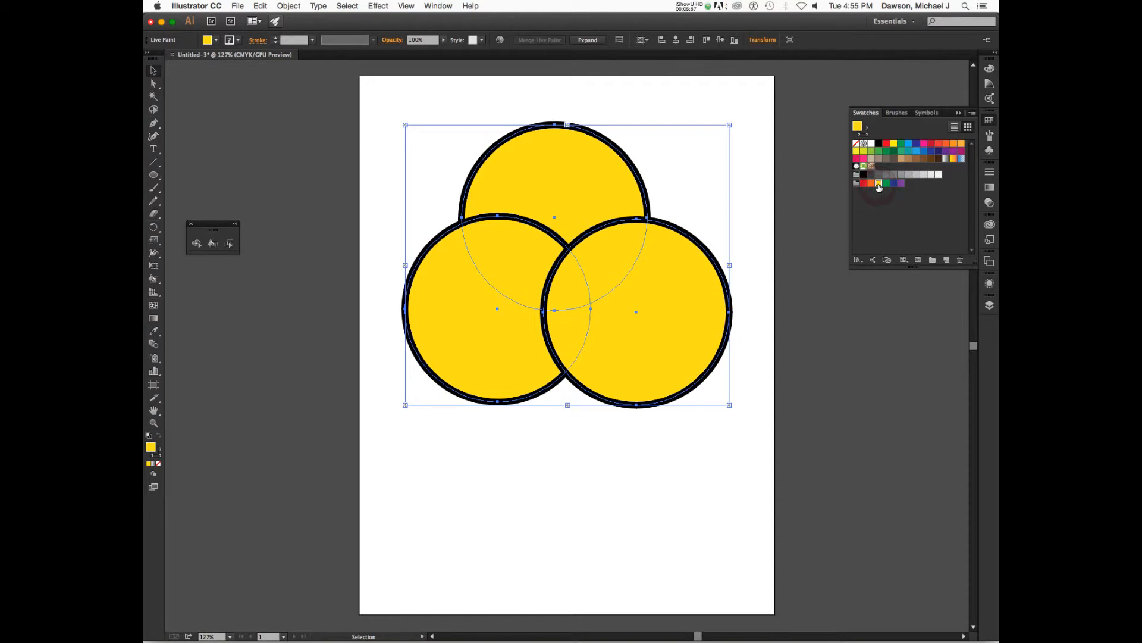
{"action": "key", "text": "super+z"}
{"action": "key", "text": "a"}
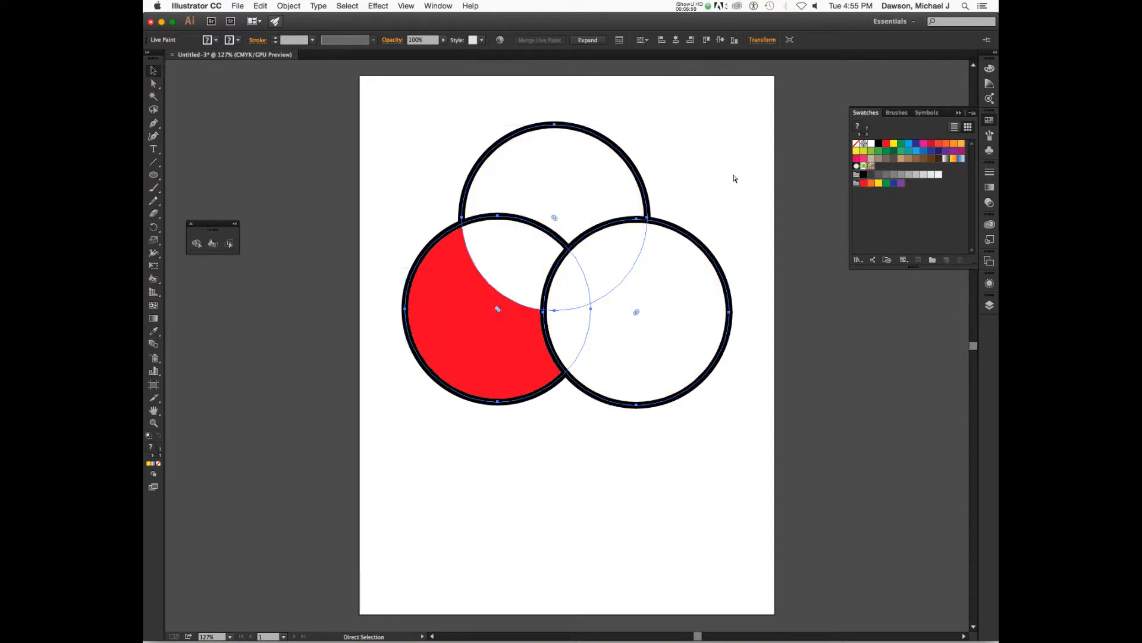
Switch to the Live Paint Bucket and fill the top circle's non-overlapping region yellow
{"action": "left_click", "coordinate": [740, 171]}
{"action": "key", "text": "v"}
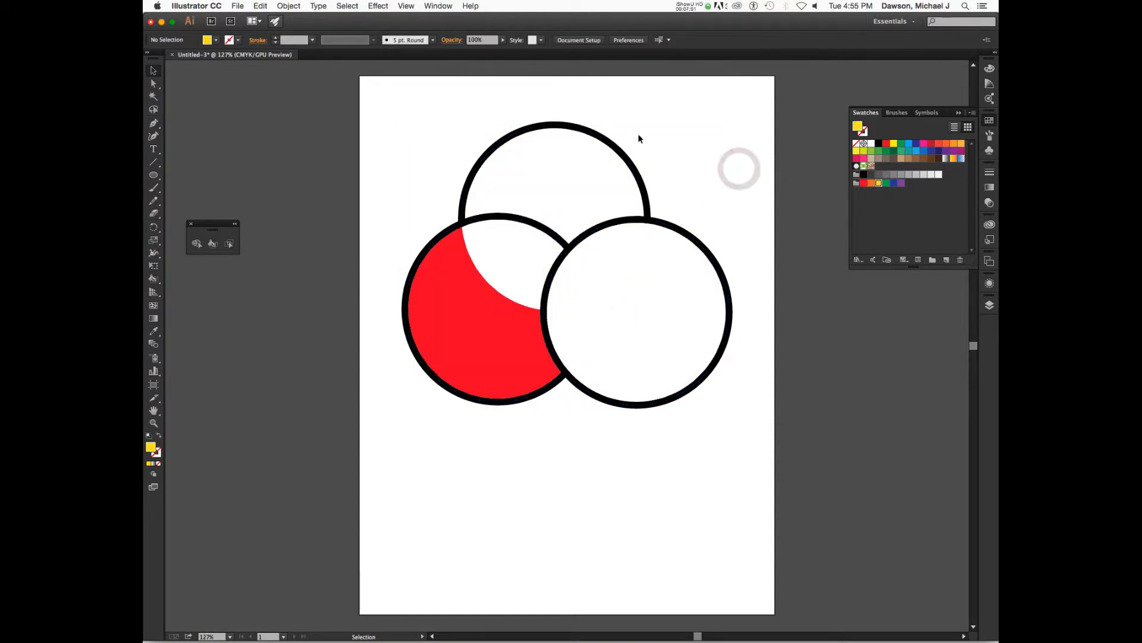
{"action": "key", "text": "a"}
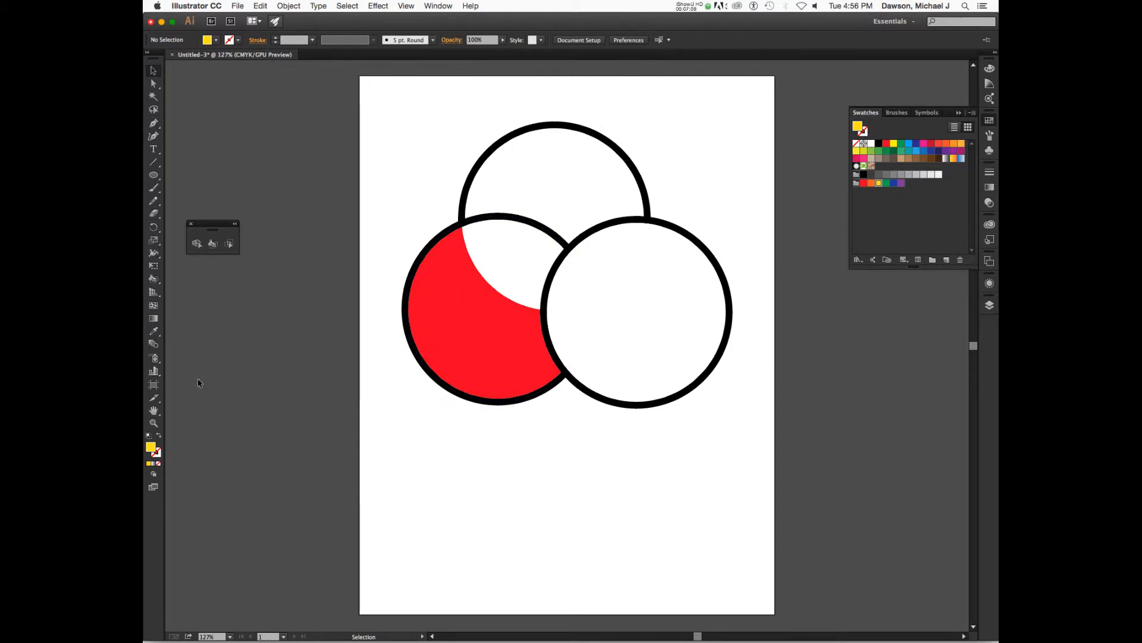
{"action": "left_click", "coordinate": [153, 278]}
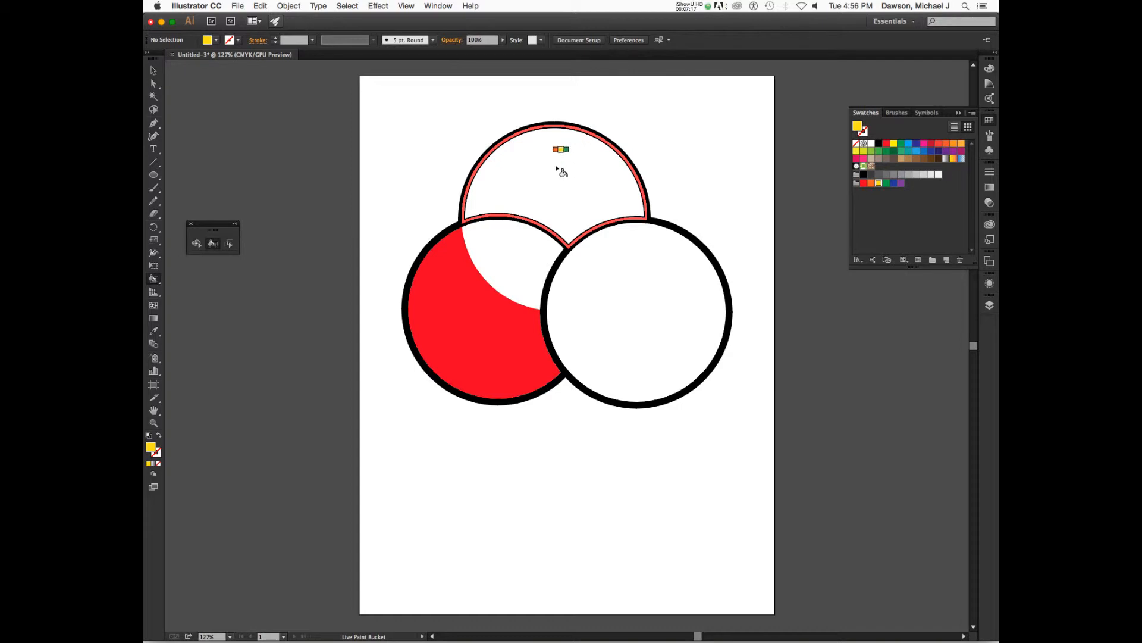
{"action": "left_click", "coordinate": [569, 181]}
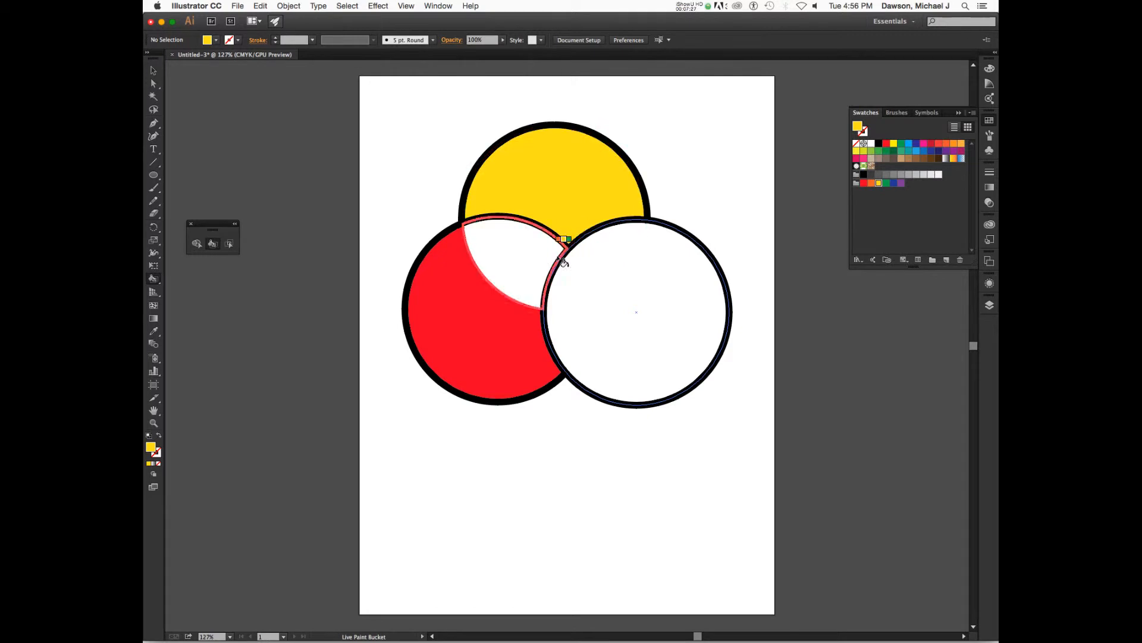
Fill the right circle's non-overlapping region blue and the top-right overlap purple with the Live Paint Bucket
{"action": "left_click", "coordinate": [895, 184]}
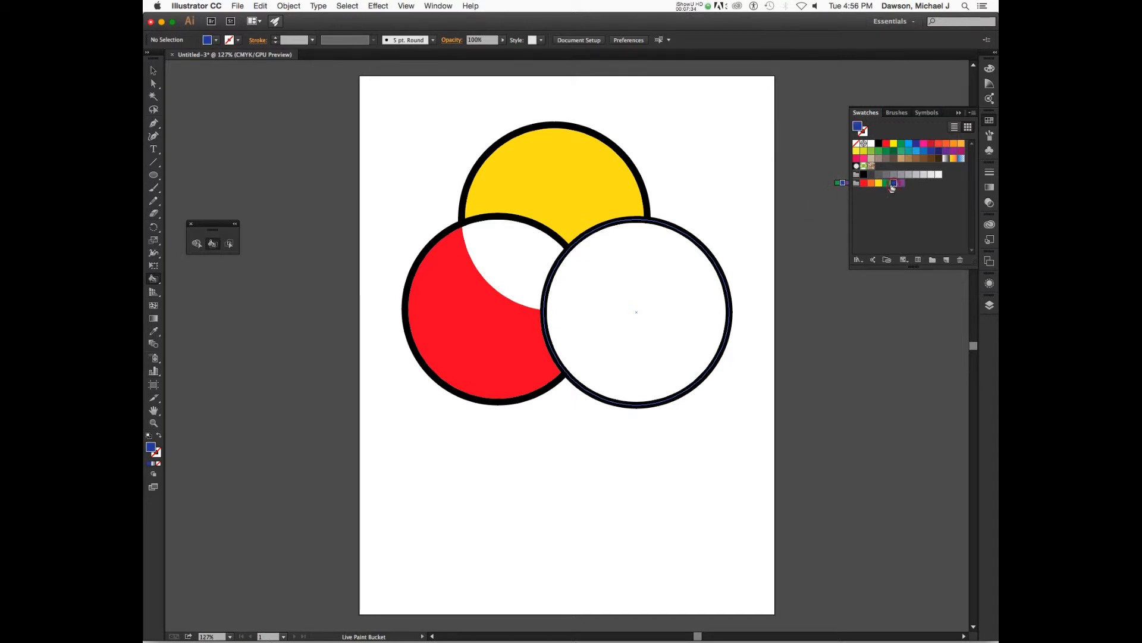
{"action": "left_click", "coordinate": [693, 344]}
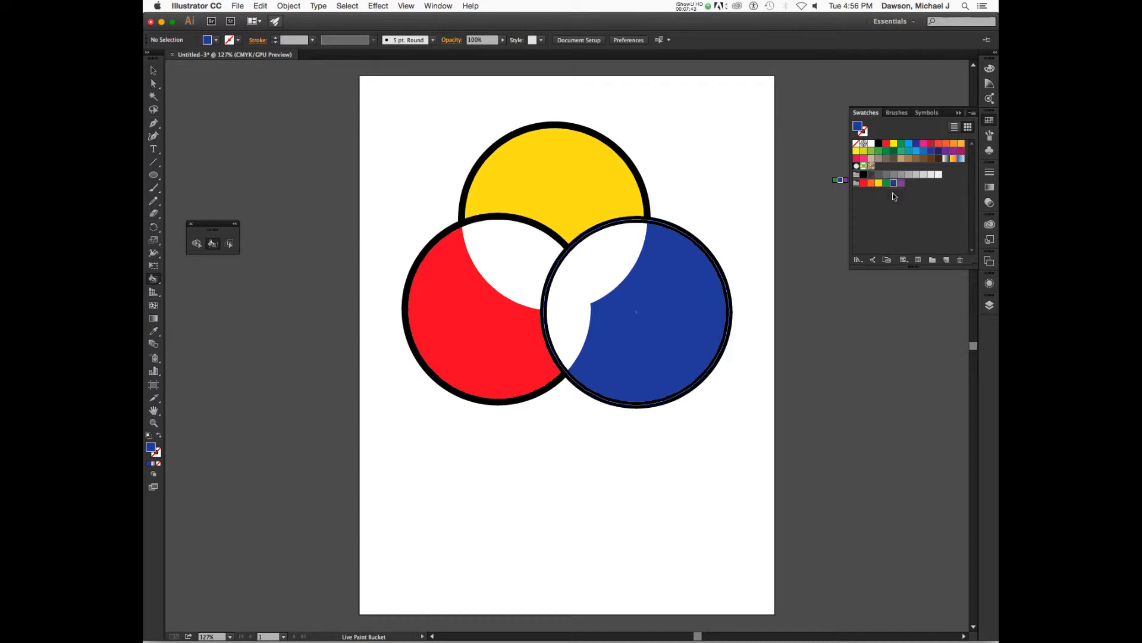
{"action": "left_click", "coordinate": [900, 184]}
{"action": "left_click", "coordinate": [616, 252]}
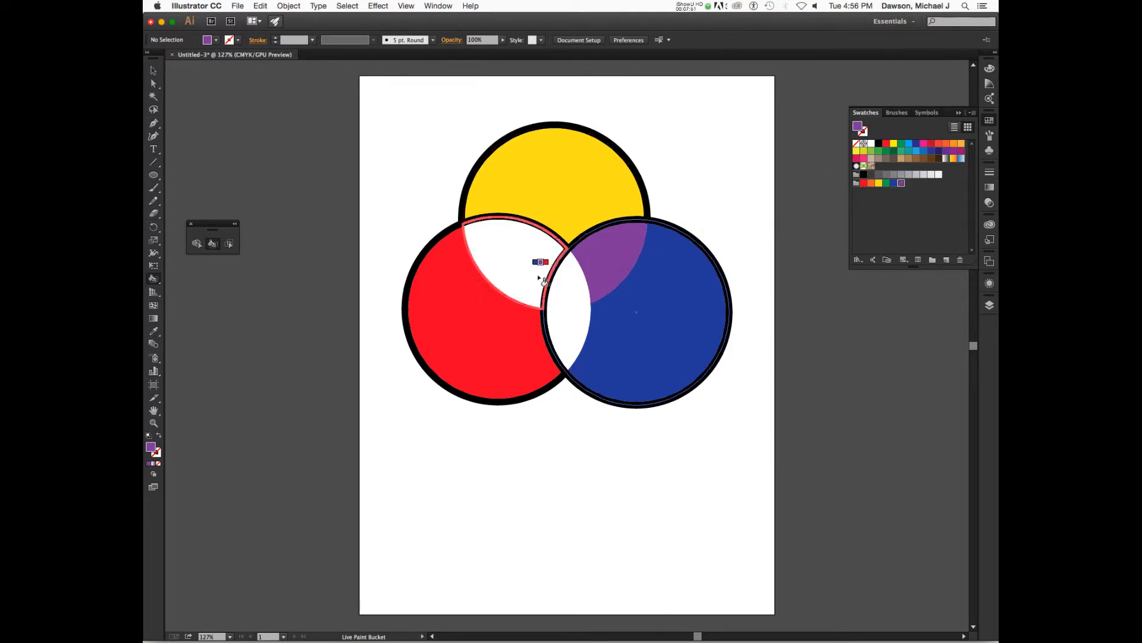
Fill the top-left overlap orange and the lower overlap between the bottom circles green
{"action": "left_click", "coordinate": [872, 184]}
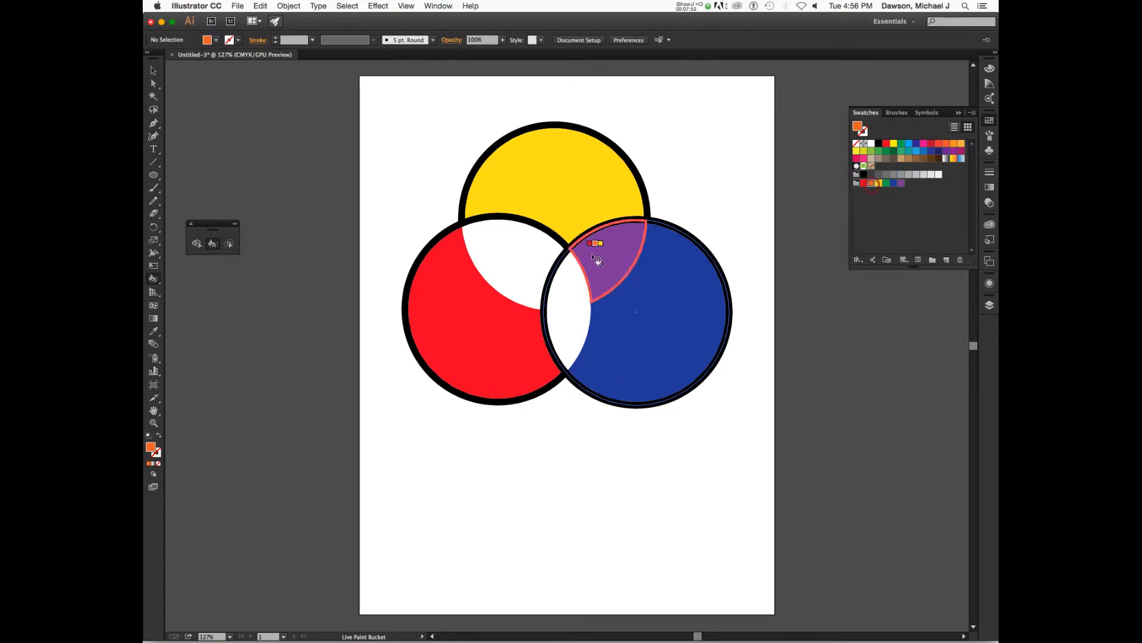
{"action": "left_click", "coordinate": [521, 266]}
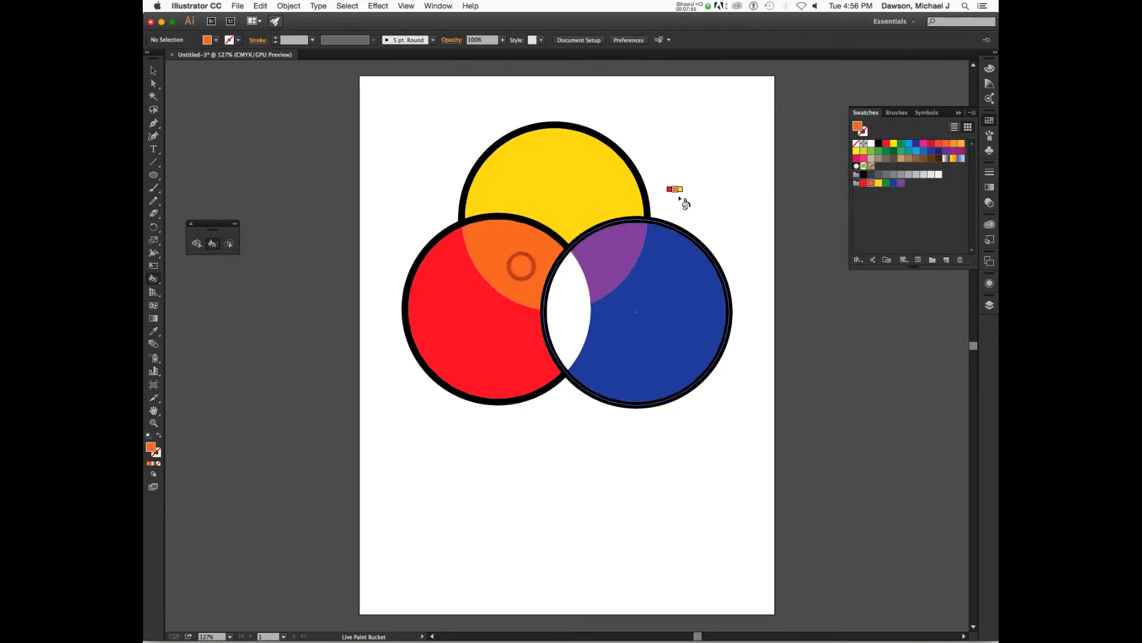
{"action": "left_click", "coordinate": [886, 183]}
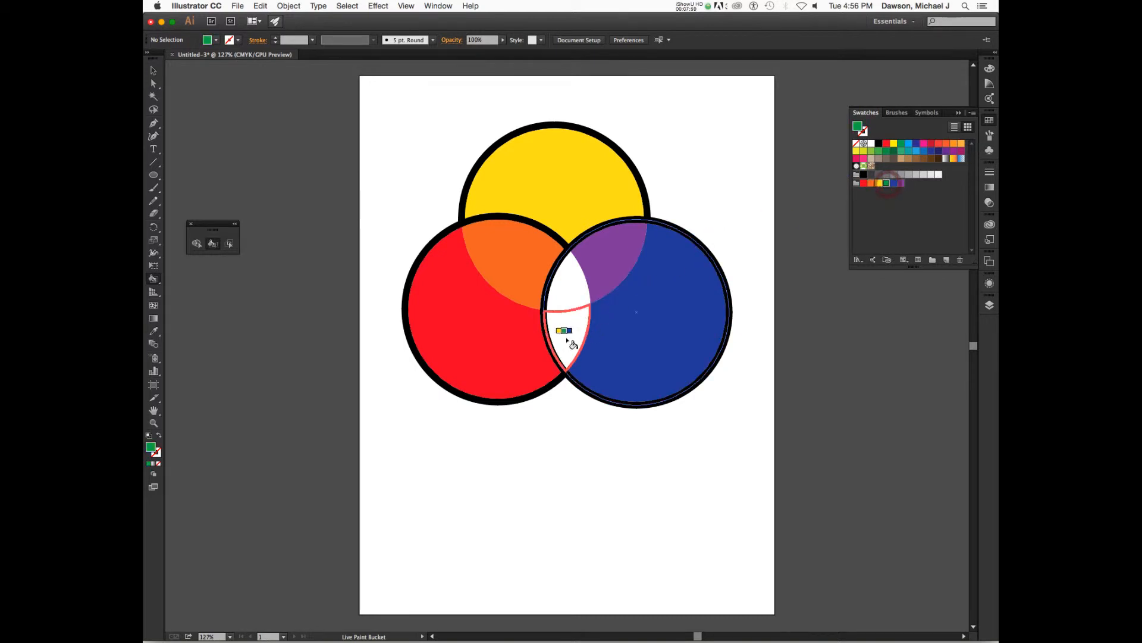
{"action": "left_click", "coordinate": [566, 338]}
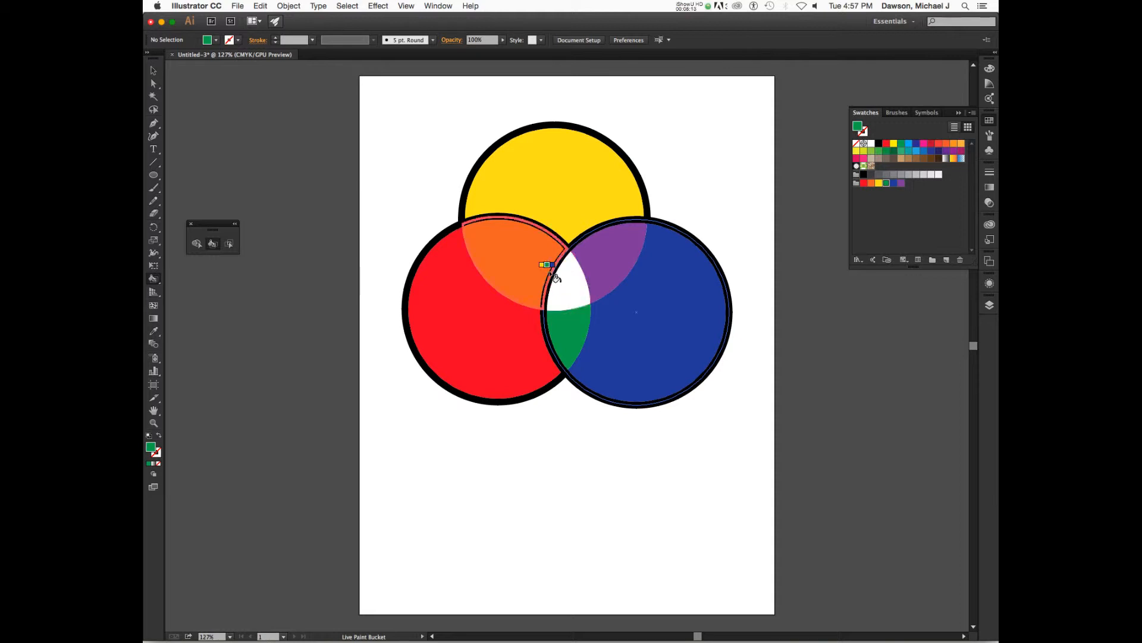
Enter isolation mode on the Live Paint group and nudge the lower-left circle slightly to the right
{"action": "left_click", "coordinate": [153, 70]}
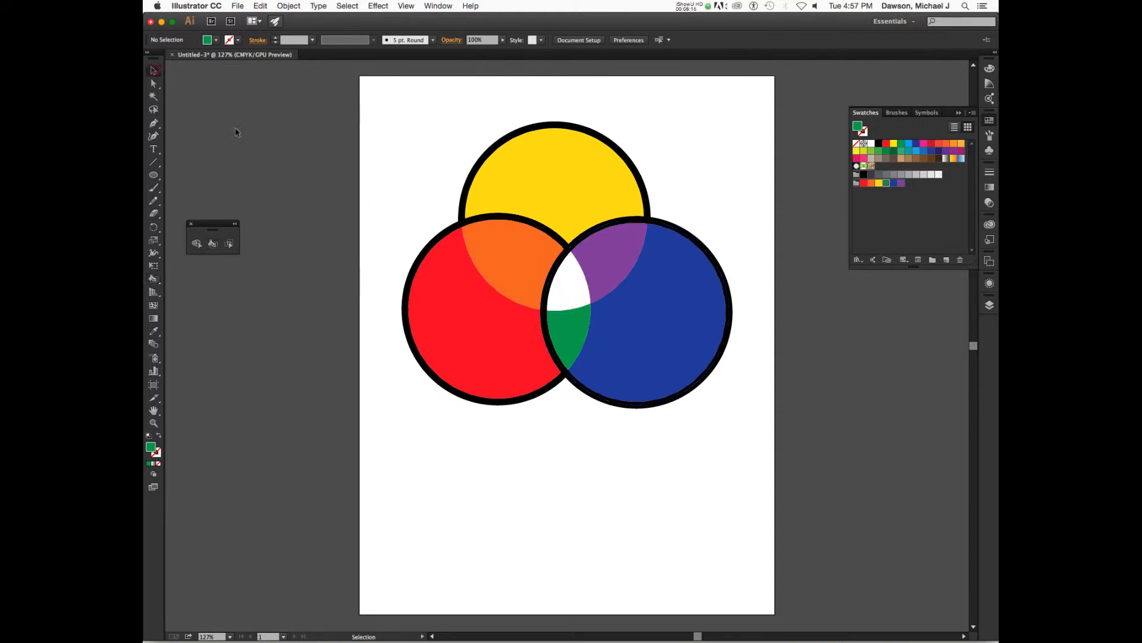
{"action": "left_click", "coordinate": [451, 310]}
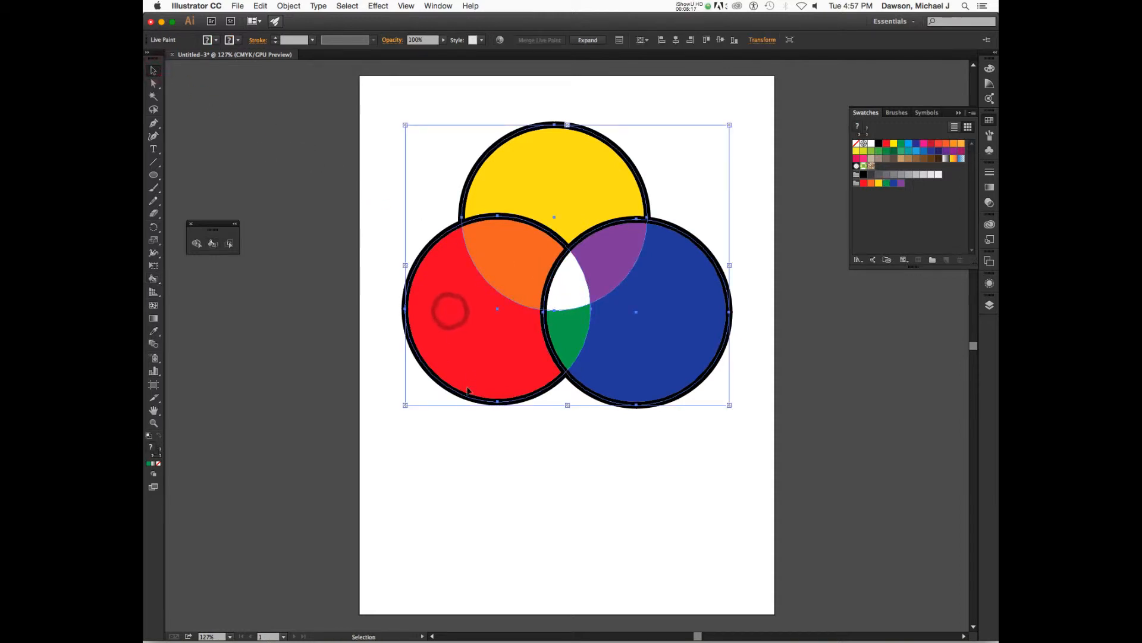
{"action": "double_click", "coordinate": [455, 351]}
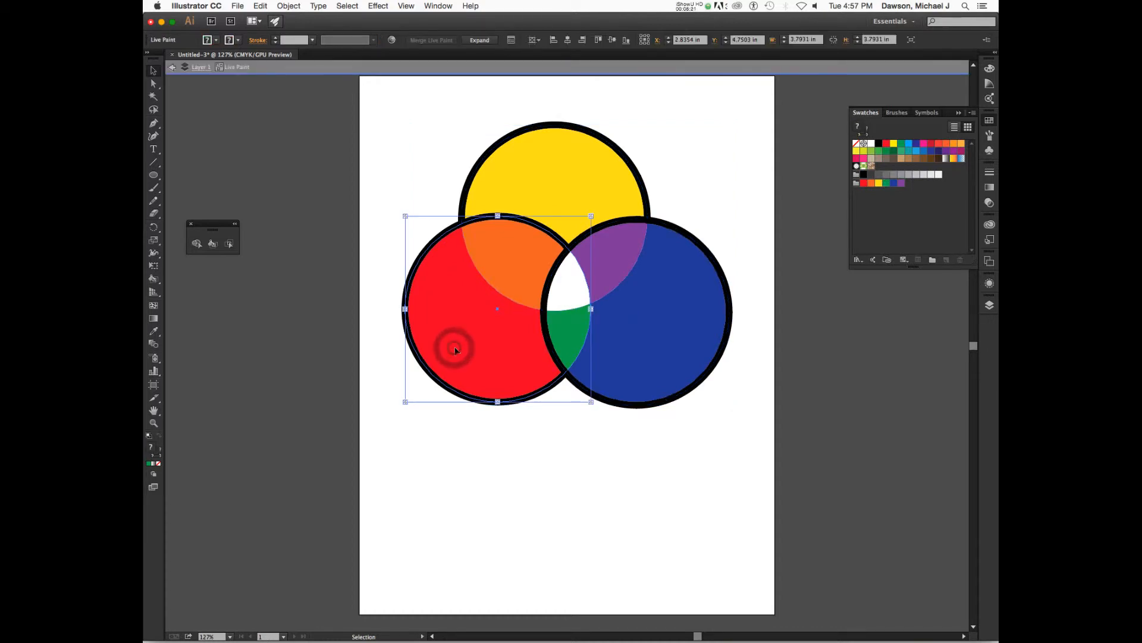
{"action": "key", "text": "Escape"}
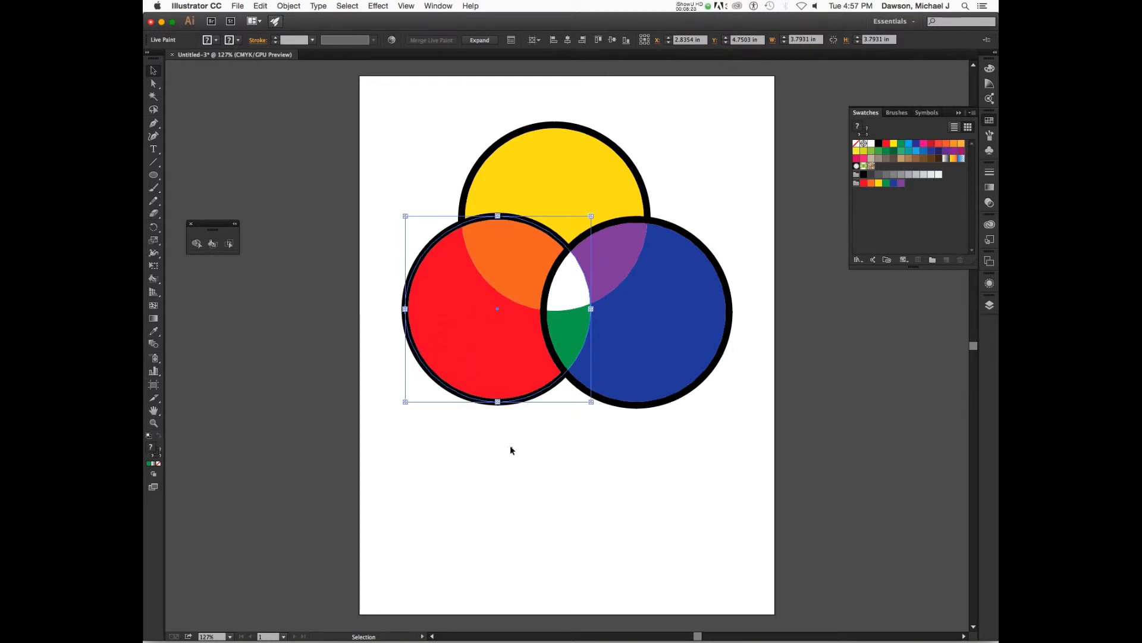
{"action": "left_click", "coordinate": [510, 446]}
{"action": "left_click", "coordinate": [462, 372]}
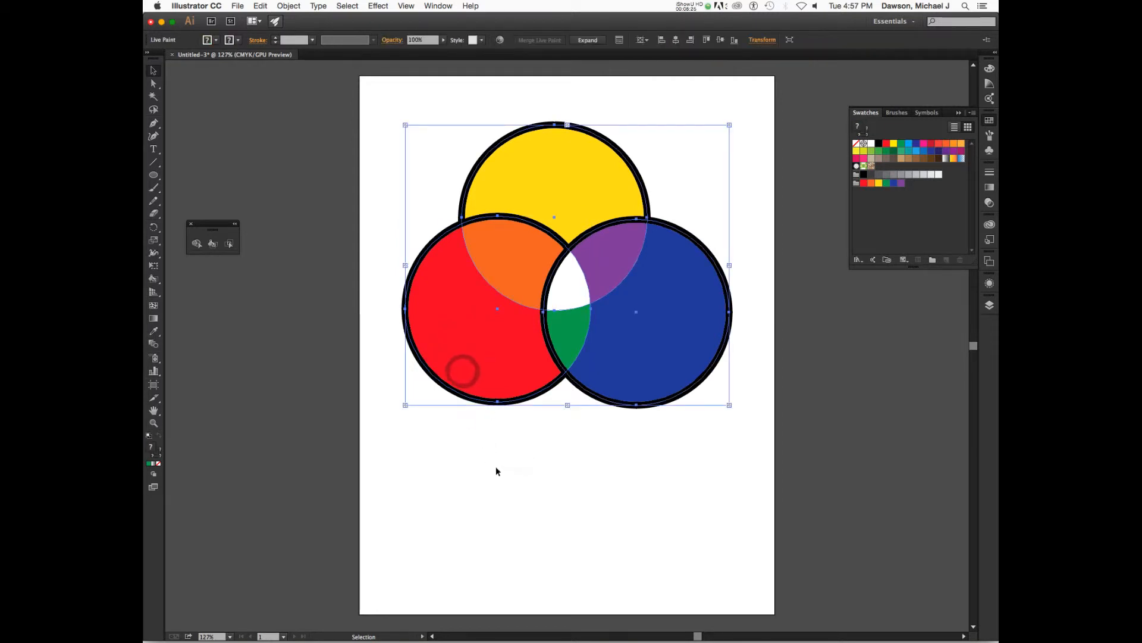
{"action": "left_click", "coordinate": [496, 467]}
{"action": "double_click", "coordinate": [466, 380]}
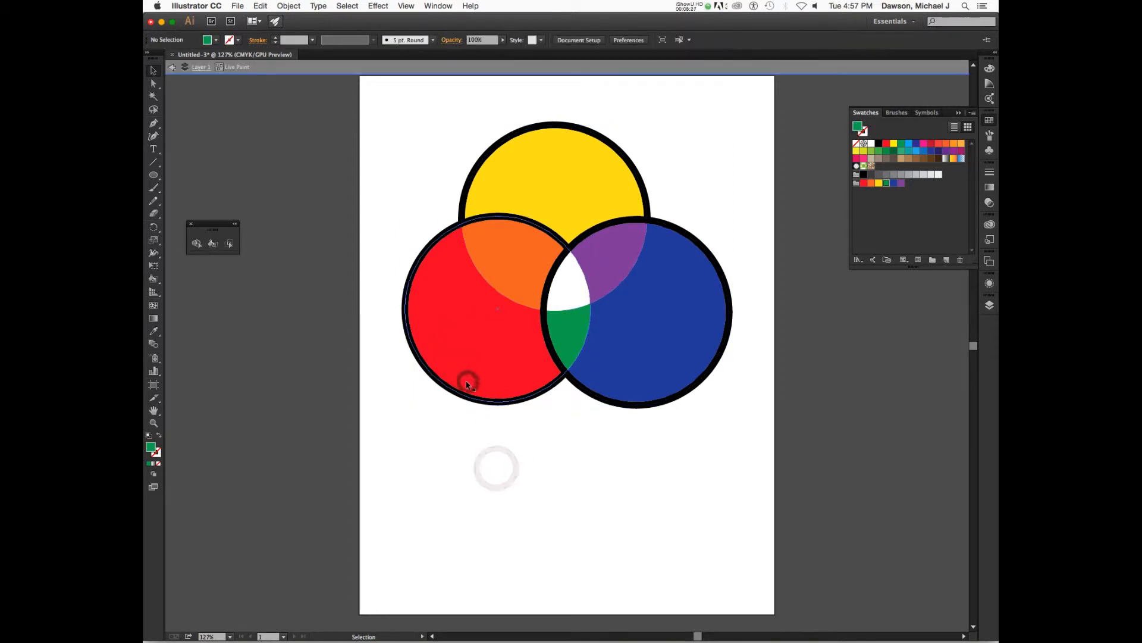
{"action": "mouse_move", "coordinate": [470, 344]}
{"action": "left_mouse_down"}
{"action": "mouse_move", "coordinate": [451, 348]}
{"action": "mouse_move", "coordinate": [448, 308]}
{"action": "mouse_move", "coordinate": [473, 340]}
{"action": "mouse_move", "coordinate": [466, 348]}
{"action": "mouse_move", "coordinate": [491, 348]}
{"action": "mouse_move", "coordinate": [466, 338]}
{"action": "mouse_move", "coordinate": [468, 323]}
{"action": "mouse_move", "coordinate": [517, 348]}
{"action": "mouse_move", "coordinate": [490, 338]}
{"action": "mouse_move", "coordinate": [479, 348]}
{"action": "mouse_move", "coordinate": [506, 351]}
{"action": "mouse_move", "coordinate": [497, 331]}
{"action": "mouse_move", "coordinate": [477, 335]}
{"action": "mouse_move", "coordinate": [482, 343]}
{"action": "mouse_move", "coordinate": [477, 314]}
{"action": "mouse_move", "coordinate": [486, 339]}
{"action": "left_mouse_up"}
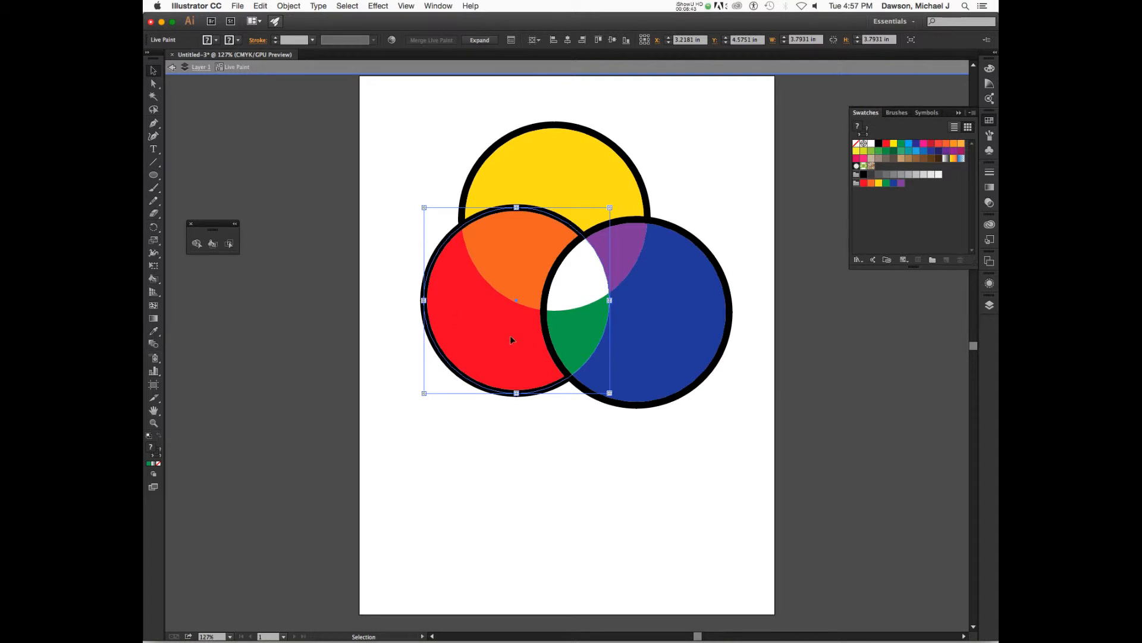
{"action": "mouse_move", "coordinate": [503, 355]}
{"action": "left_mouse_down"}
{"action": "mouse_move", "coordinate": [514, 341]}
{"action": "mouse_move", "coordinate": [501, 371]}
{"action": "mouse_move", "coordinate": [494, 347]}
{"action": "mouse_move", "coordinate": [497, 360]}
{"action": "left_mouse_up"}
Select both lower circles and try Vertical Align Bottom to the artboard, then undo it
{"action": "left_click", "coordinate": [711, 363]}
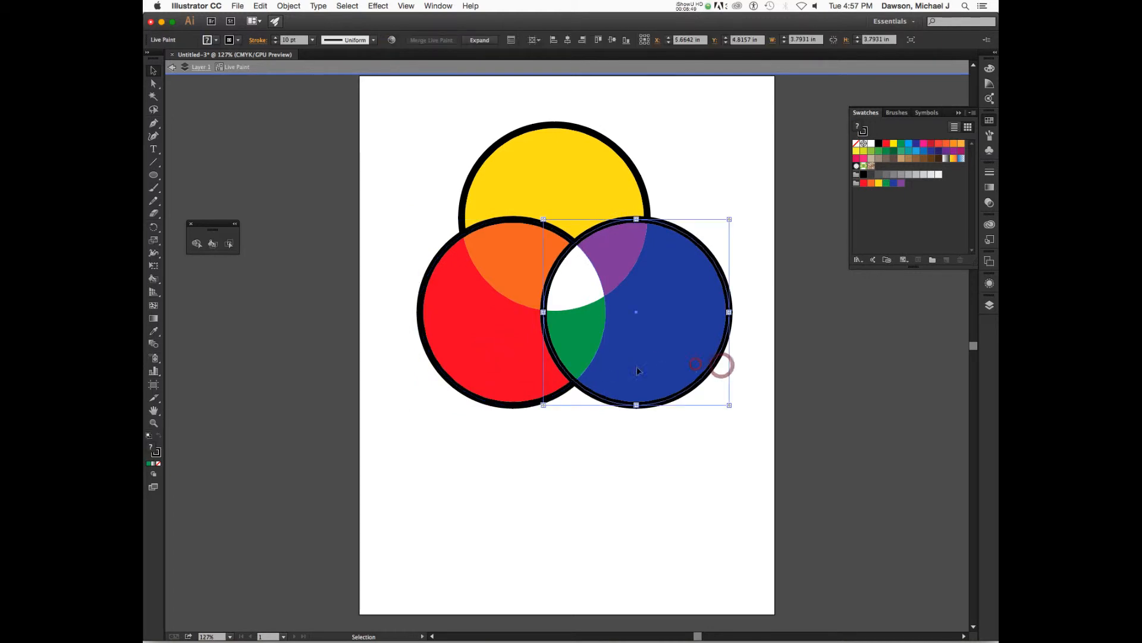
{"action": "left_click", "coordinate": [481, 354], "text": "shift"}
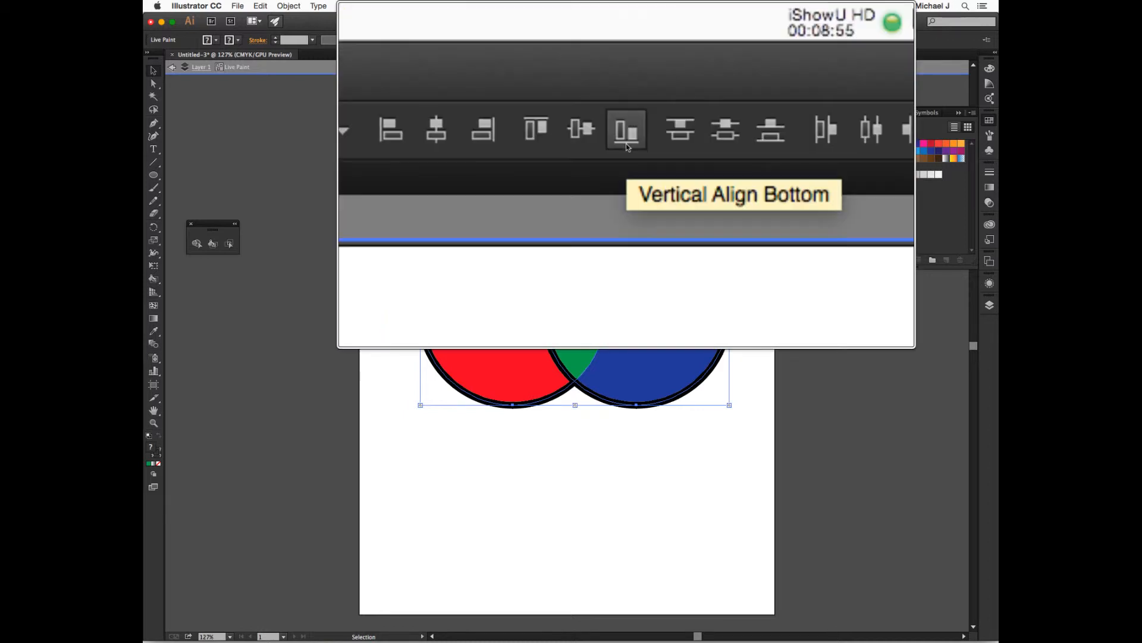
{"action": "left_click", "coordinate": [632, 150]}
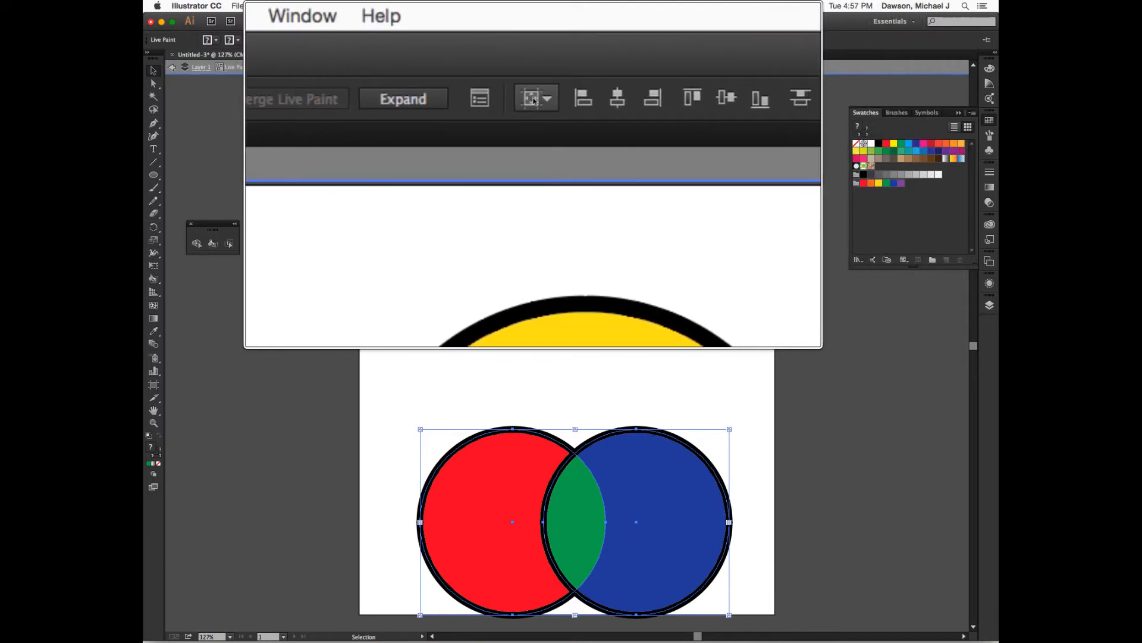
{"action": "key", "text": "super+z"}
Set alignment to Align to Selection, bottom-align the two lower circles, and move them down together
{"action": "left_click", "coordinate": [533, 101]}
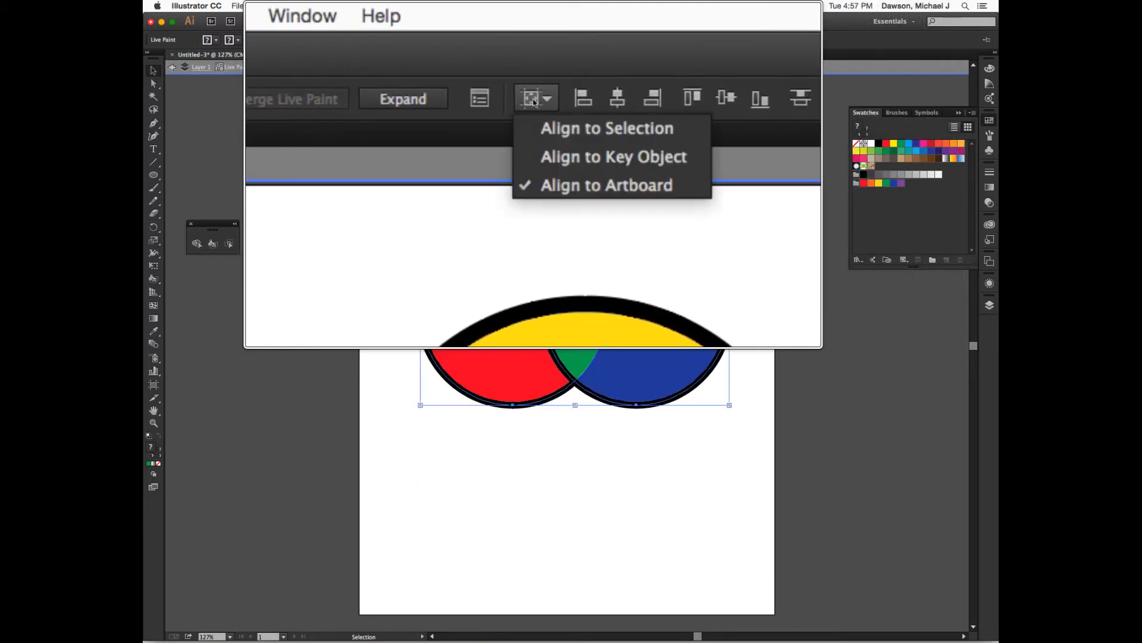
{"action": "left_click", "coordinate": [543, 134]}
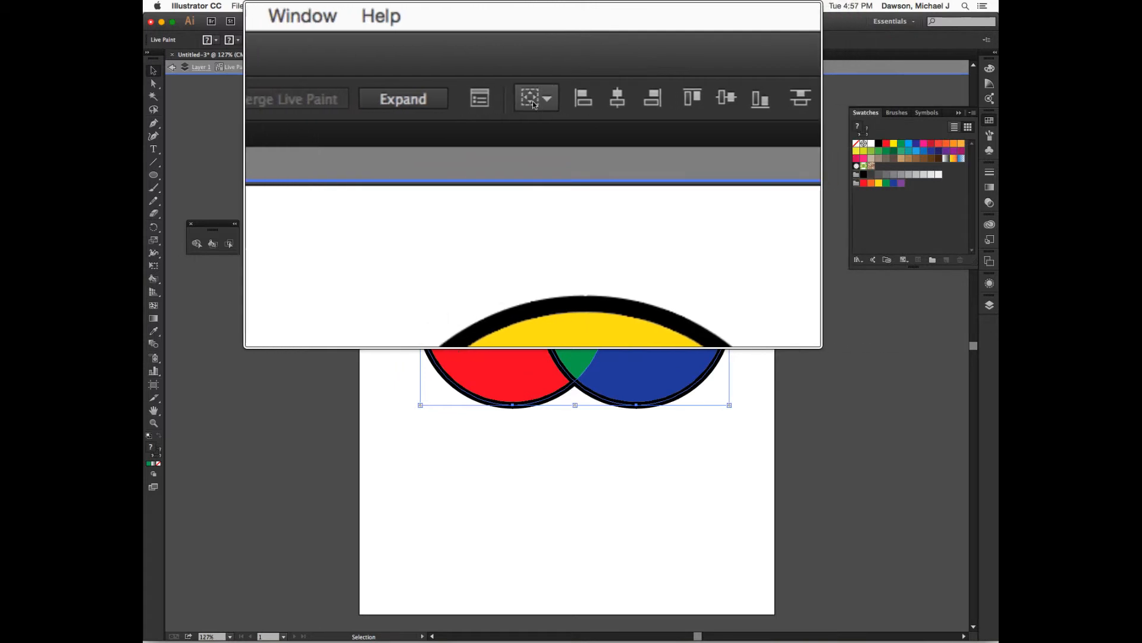
{"action": "left_click", "coordinate": [519, 99]}
{"action": "left_click", "coordinate": [538, 129]}
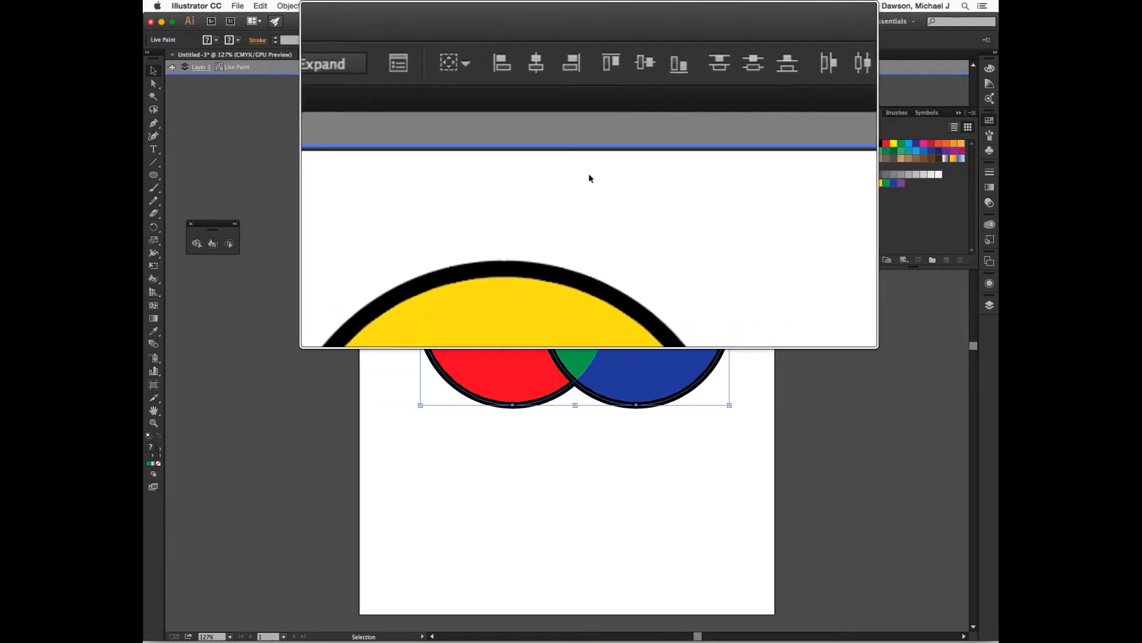
{"action": "mouse_move", "coordinate": [673, 267]}
{"action": "left_mouse_down"}
{"action": "mouse_move", "coordinate": [656, 265]}
{"action": "mouse_move", "coordinate": [666, 291]}
{"action": "left_mouse_up"}
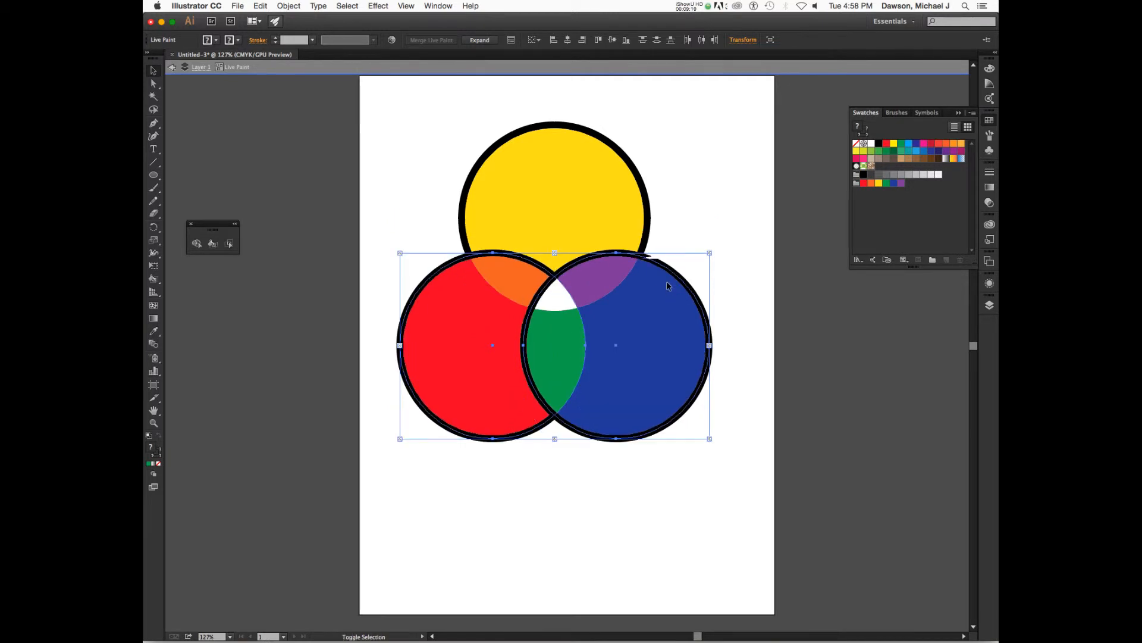
Inspect the circles' selection and the stray stroke fragment where the top and right circles meet
{"action": "left_click", "coordinate": [676, 227]}
{"action": "left_click", "coordinate": [657, 309]}
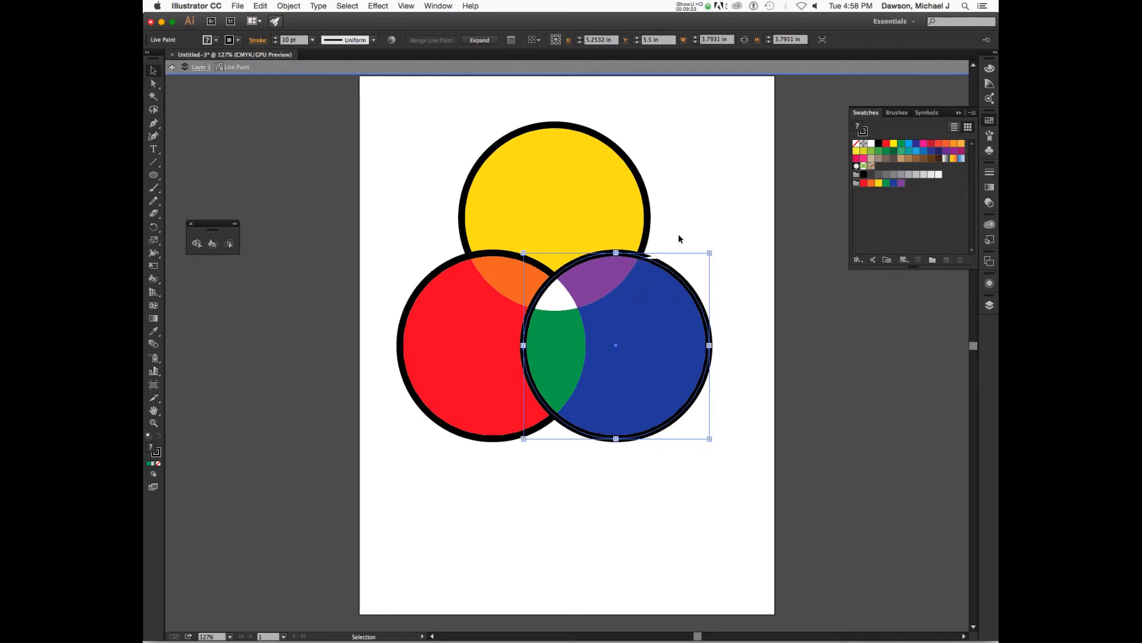
{"action": "left_click", "coordinate": [669, 203]}
{"action": "left_click", "coordinate": [660, 300]}
{"action": "left_click", "coordinate": [469, 336], "text": "shift"}
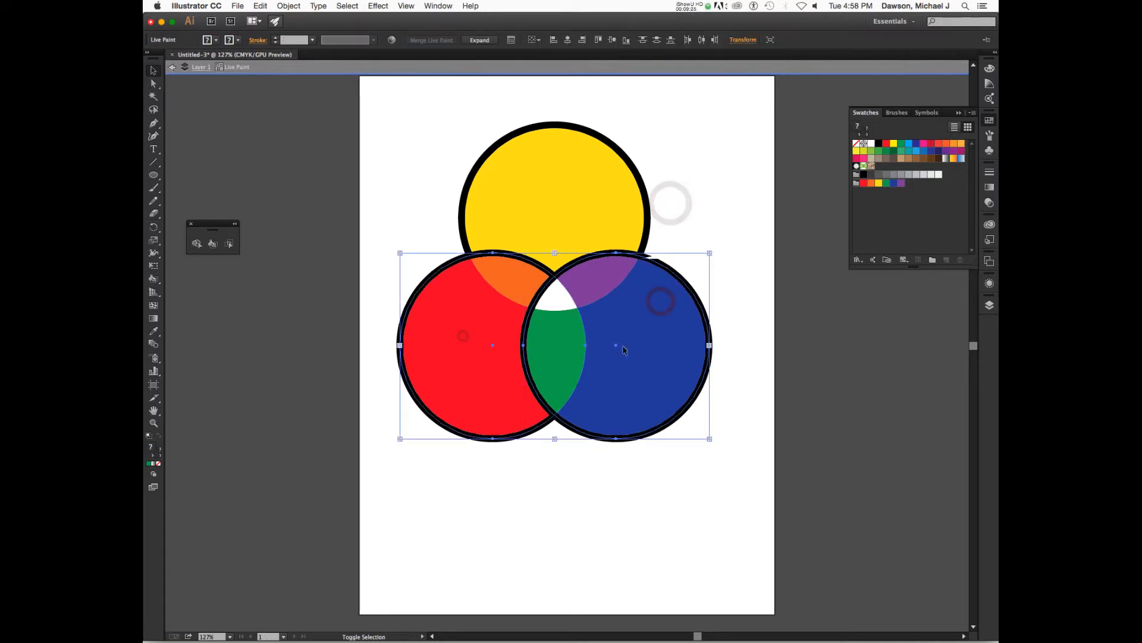
{"action": "left_click", "coordinate": [743, 305]}
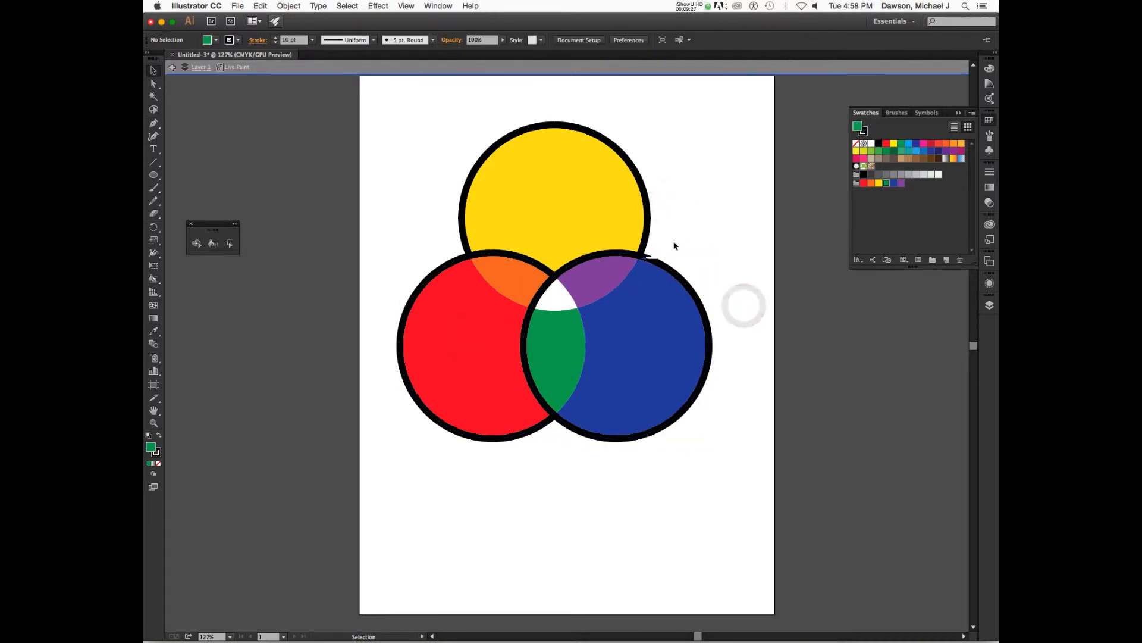
{"action": "left_click", "coordinate": [662, 266]}
{"action": "left_click", "coordinate": [658, 255]}
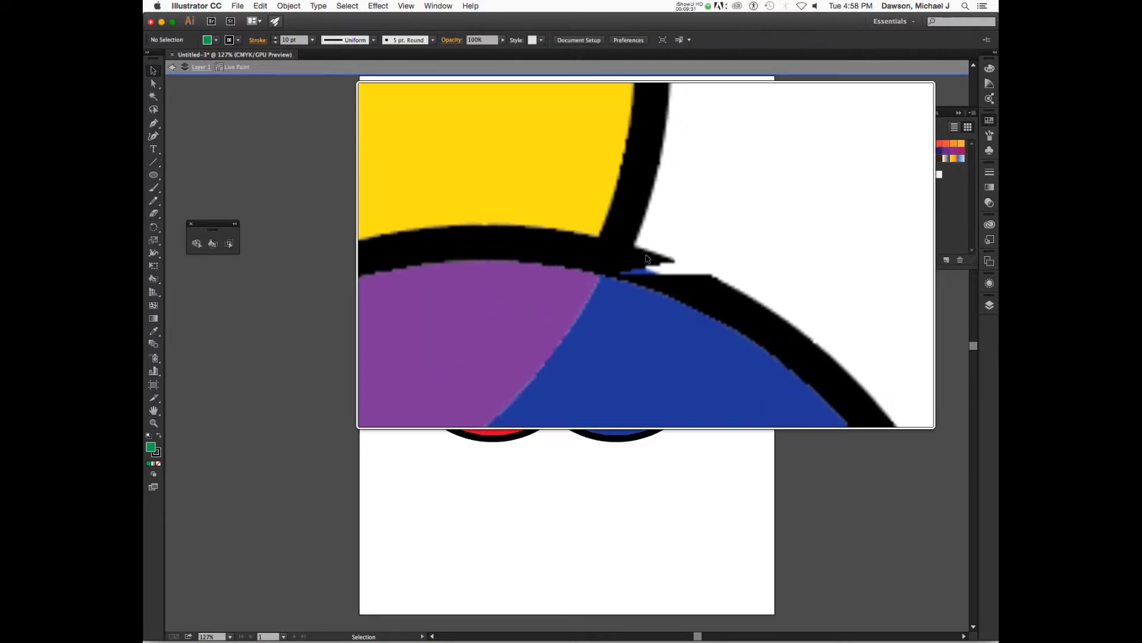
{"action": "left_click", "coordinate": [651, 274]}
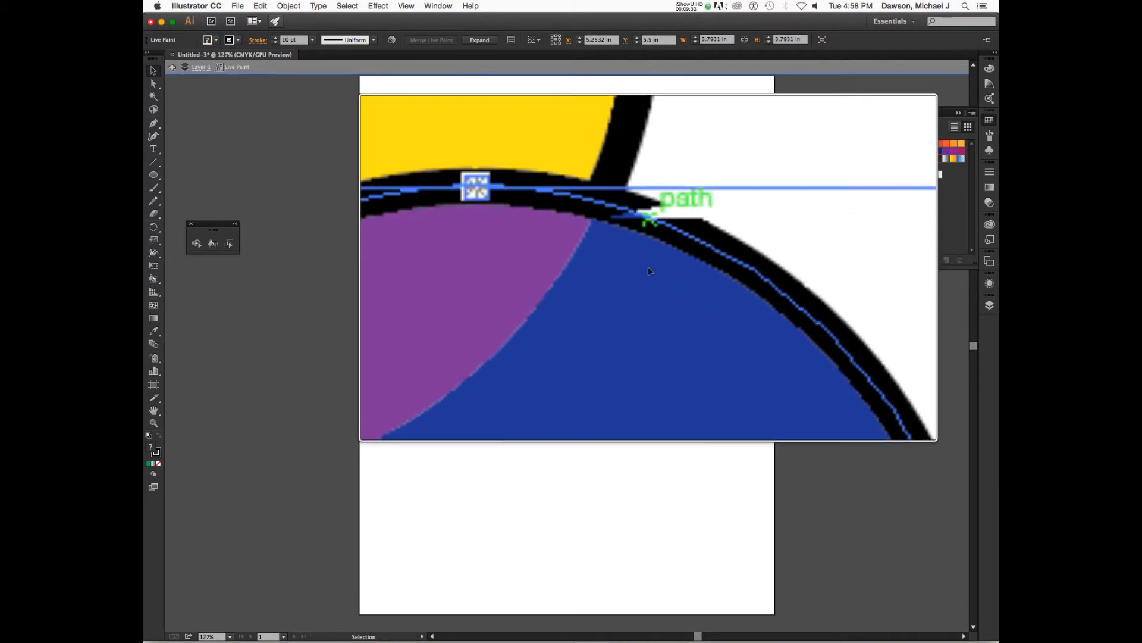
{"action": "left_click", "coordinate": [741, 282]}
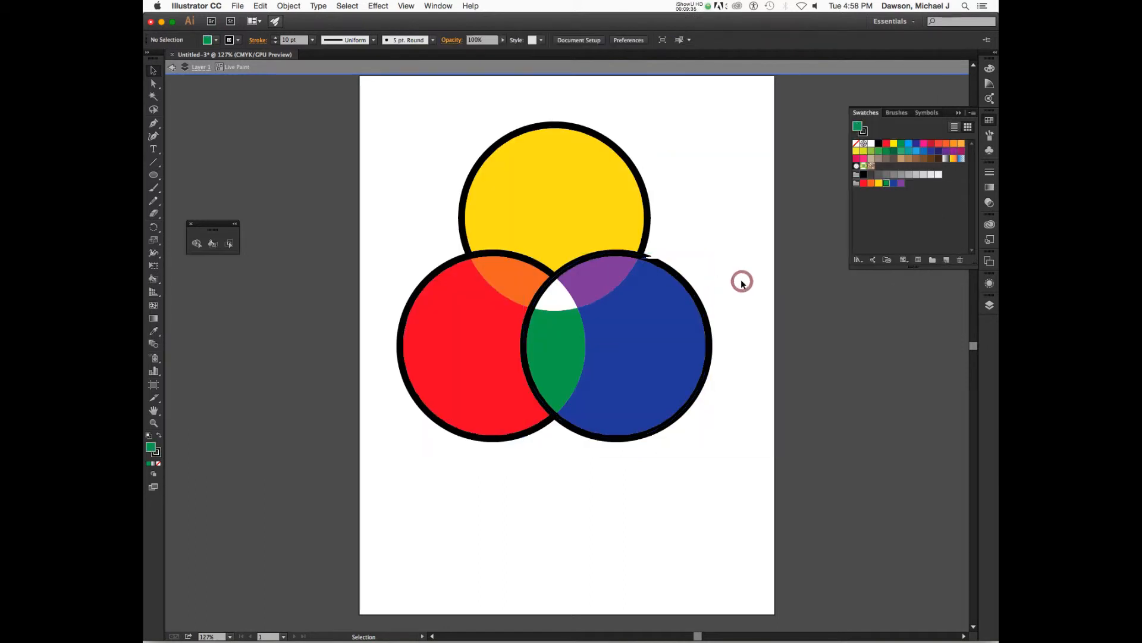
Select the Live Paint group, switch to the Live Paint Bucket and set its stroke to none
{"action": "key", "text": "Escape"}
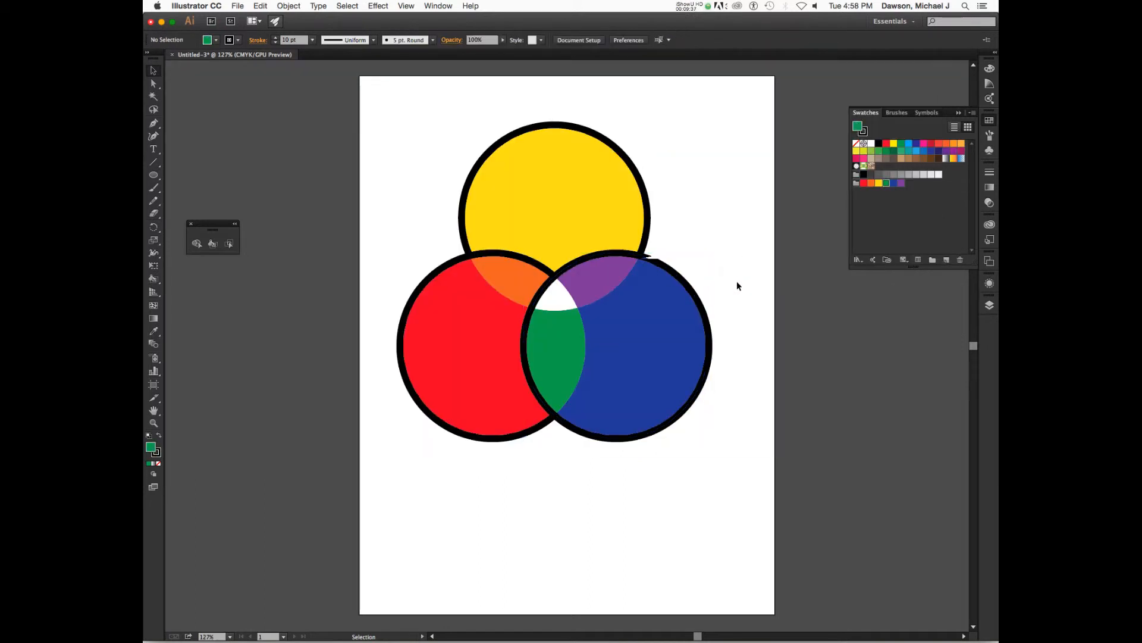
{"action": "left_click", "coordinate": [649, 348]}
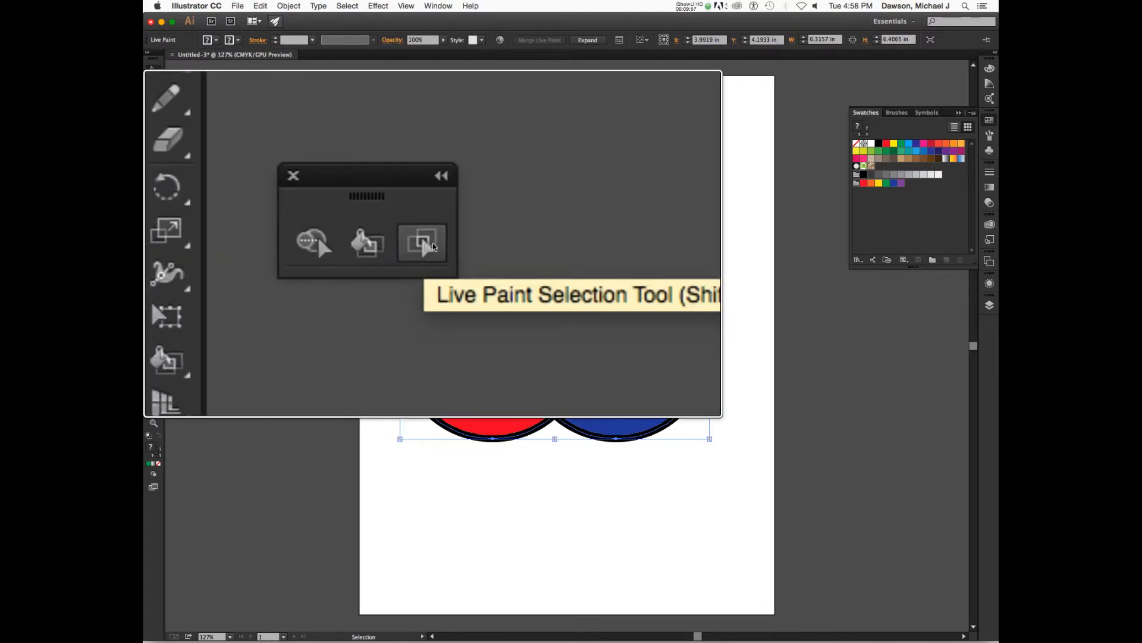
{"action": "left_click", "coordinate": [394, 247]}
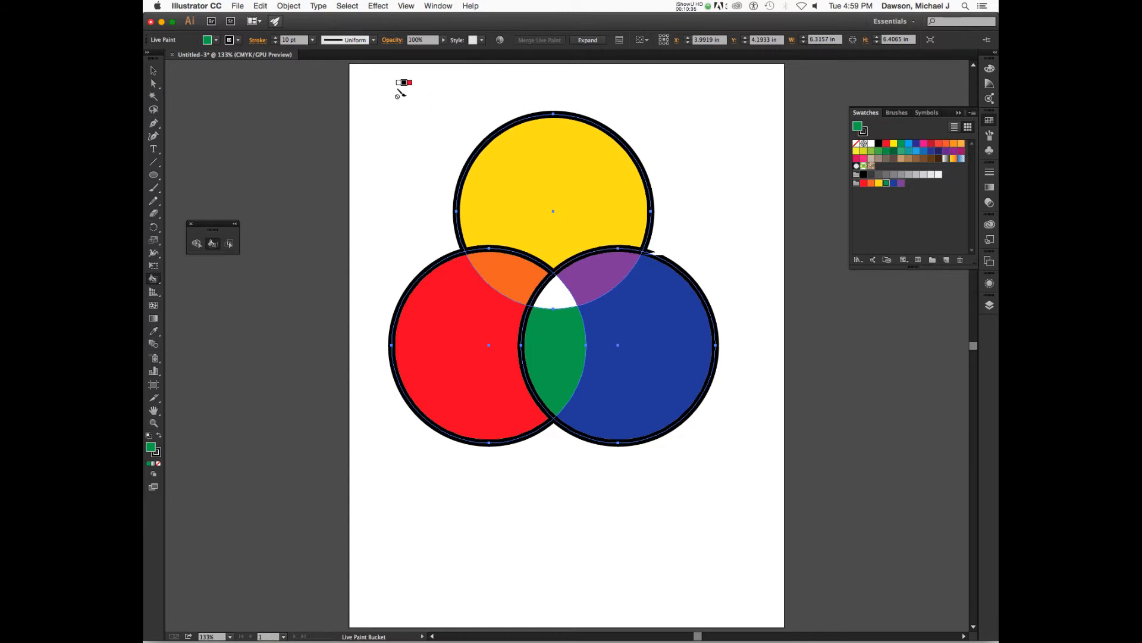
{"action": "key", "text": "shift+Left"}
{"action": "key", "text": "shift+Left"}
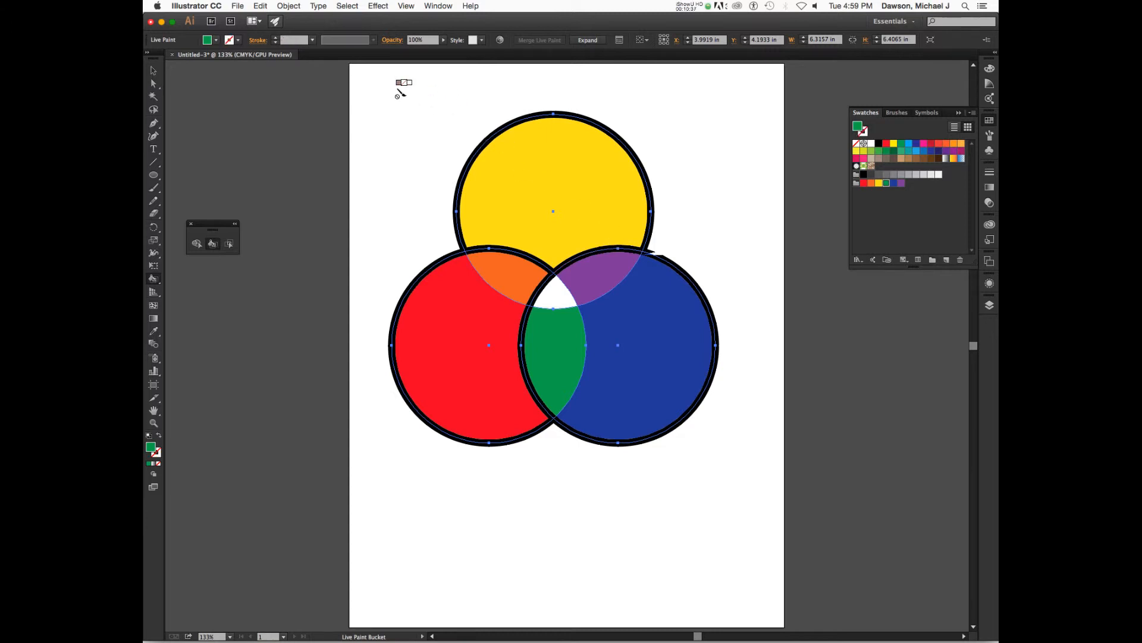
{"action": "key", "text": "shift+Right"}
{"action": "key", "text": "shift+Left"}
Paint the stray interior stroke segments around the circle intersections with no stroke
{"action": "scroll", "coordinate": [596, 255], "scroll_direction": "up", "scroll_amount": 8}
{"action": "left_click", "coordinate": [597, 255], "text": "alt"}
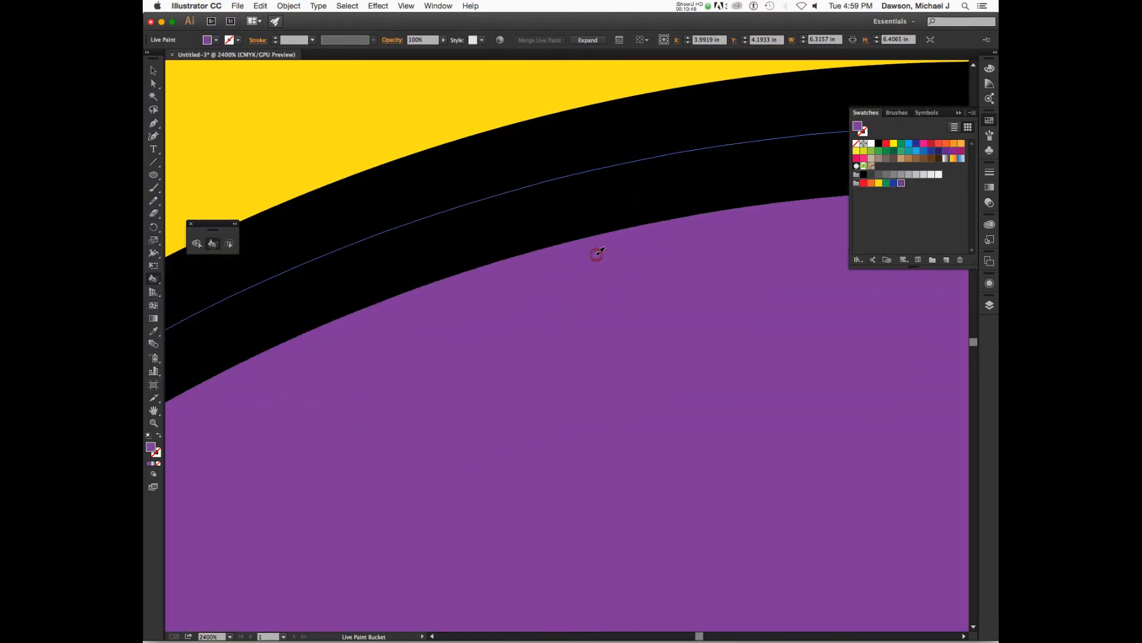
{"action": "scroll", "coordinate": [596, 255], "scroll_direction": "down", "scroll_amount": 5}
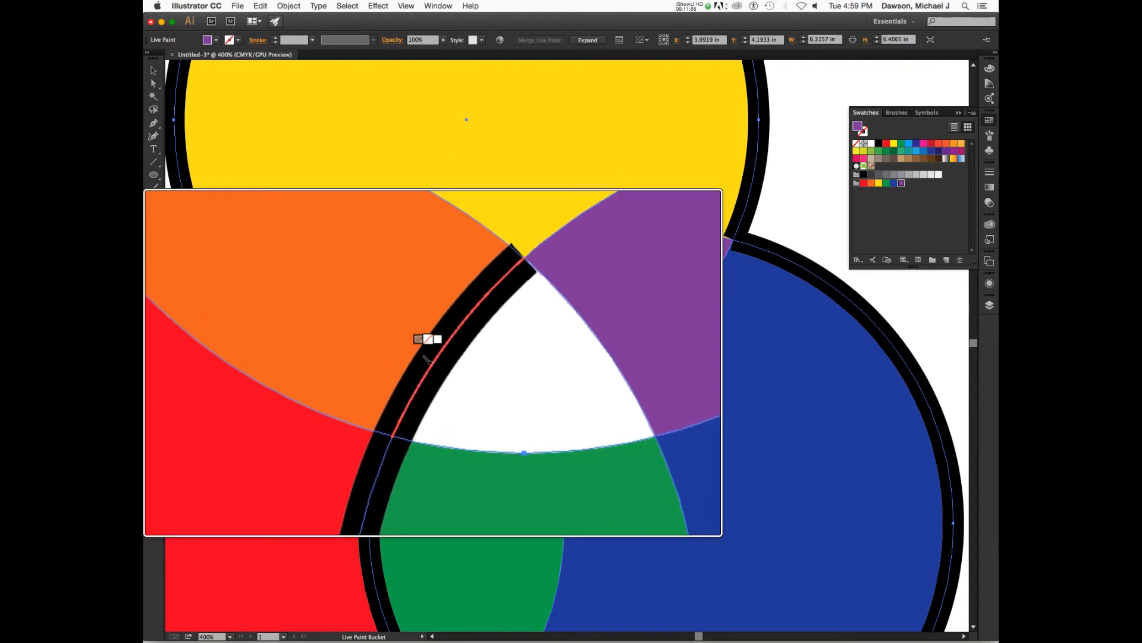
{"action": "left_click", "coordinate": [426, 441]}
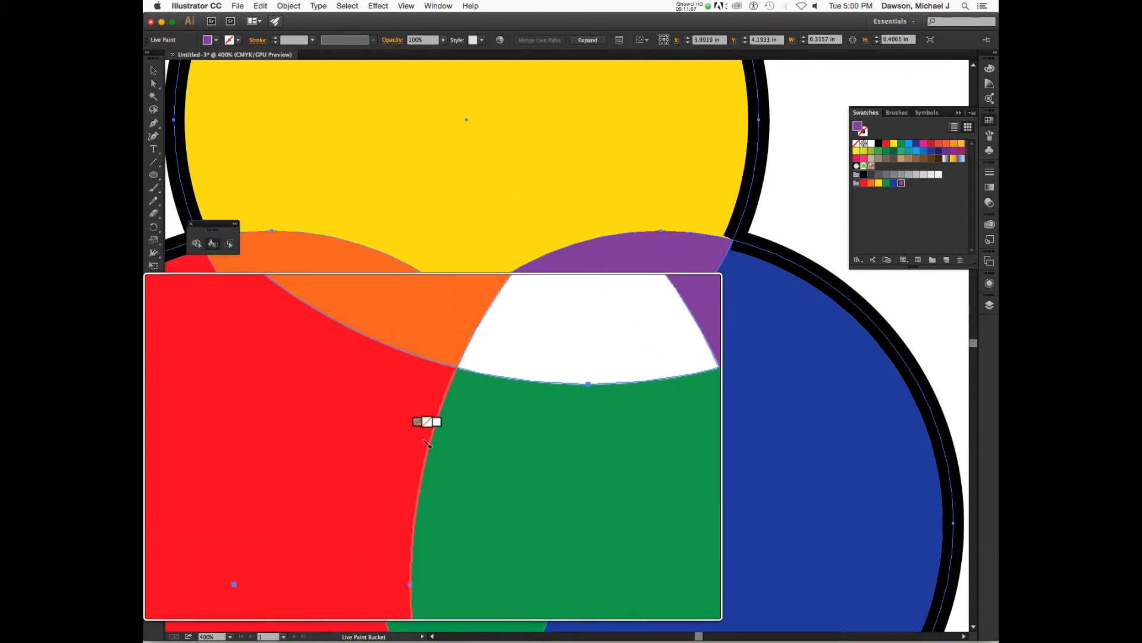
{"action": "scroll", "coordinate": [518, 399], "scroll_direction": "down", "scroll_amount": 5}
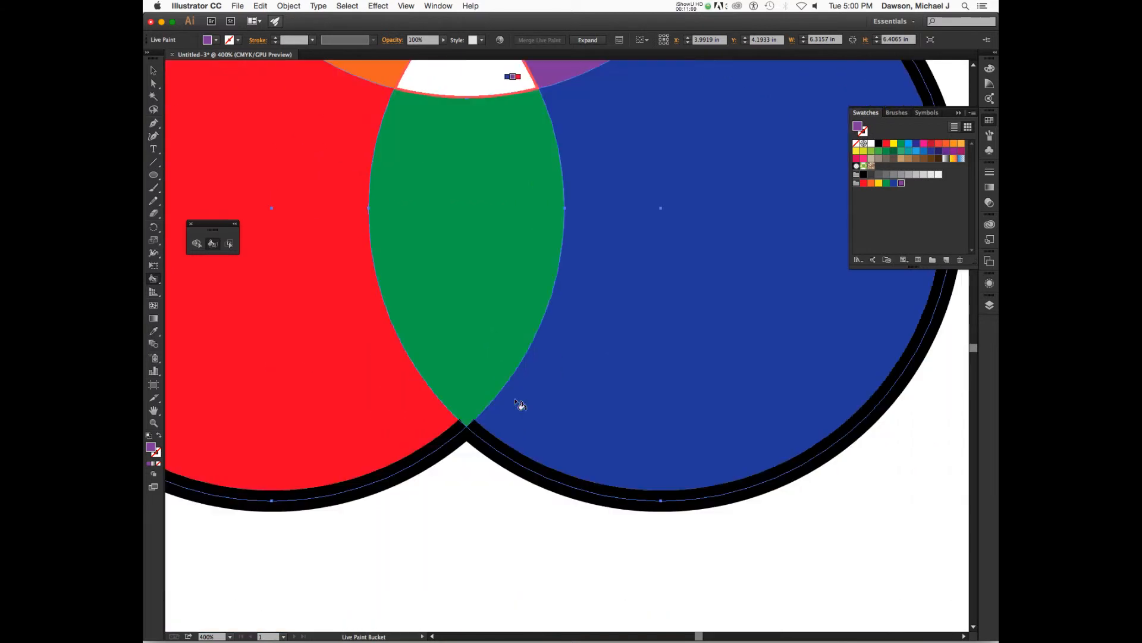
{"action": "key", "text": "super+minus"}
{"action": "key", "text": "super+minus"}
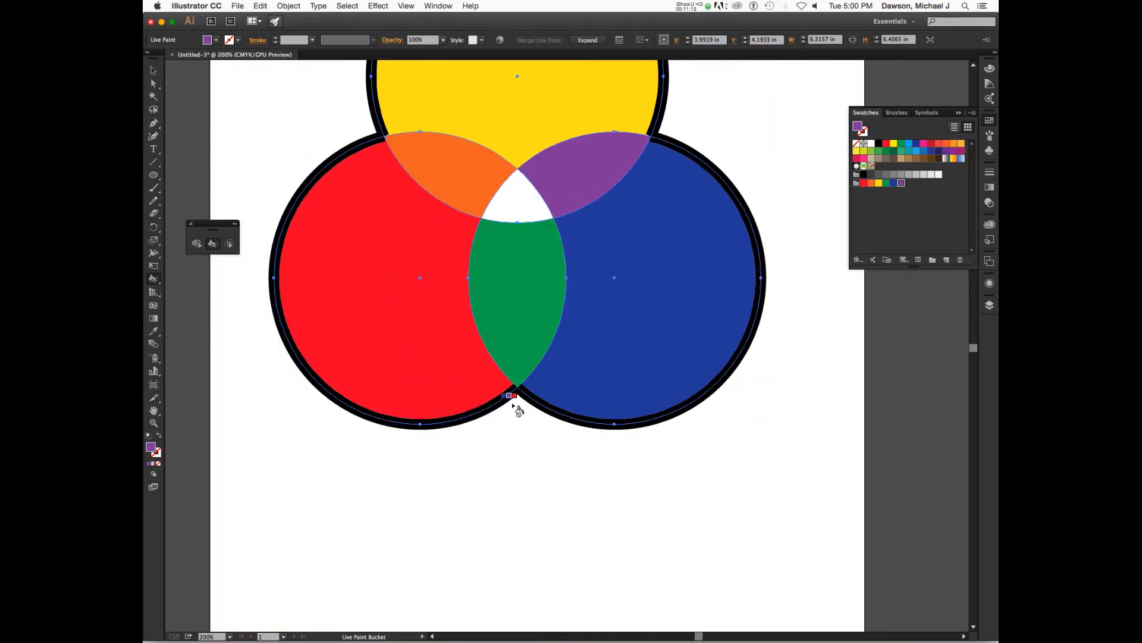
{"action": "scroll", "coordinate": [512, 402], "scroll_direction": "up", "scroll_amount": 4}
{"action": "scroll", "coordinate": [519, 410], "scroll_direction": "down", "scroll_amount": 3}
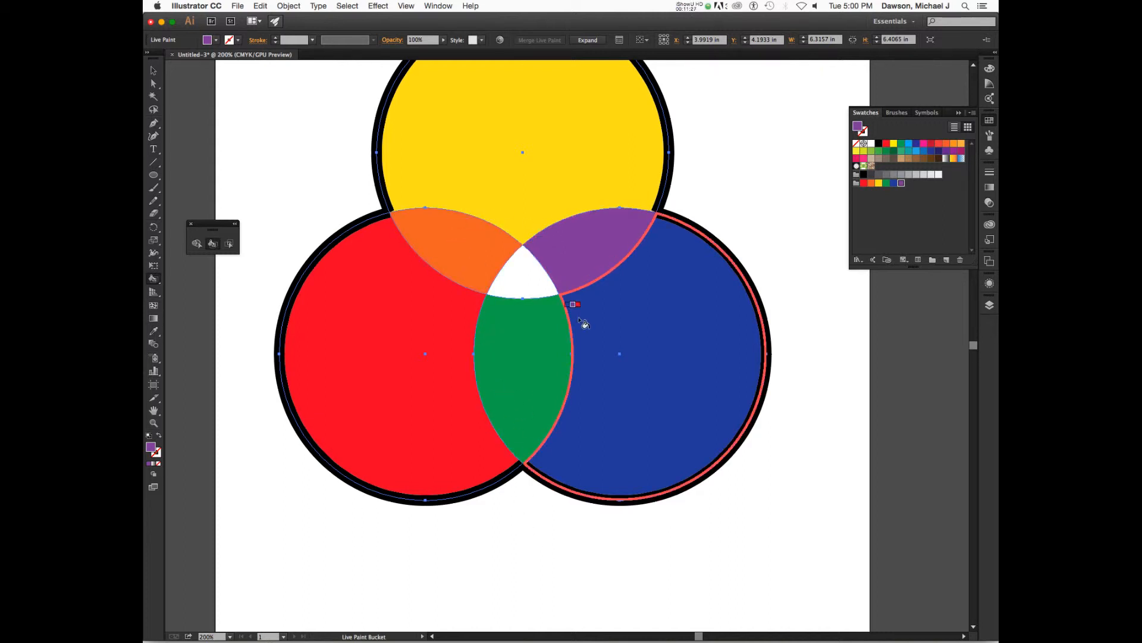
Switch to the Live Paint Selection tool and fill the top circle's face with green
{"action": "key", "text": "v"}
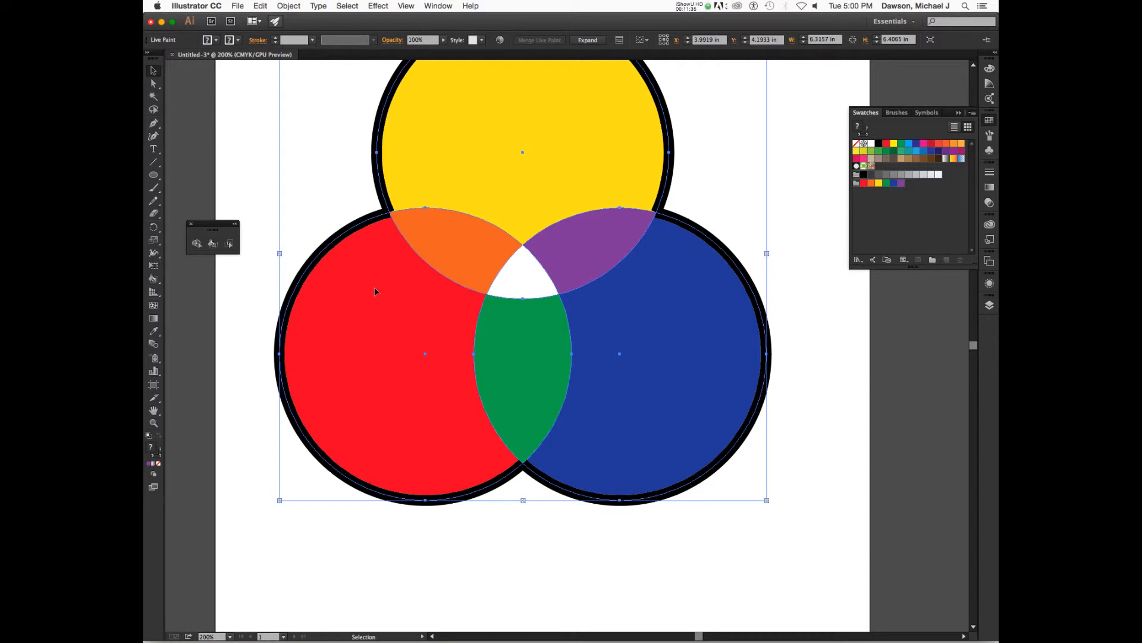
{"action": "scroll", "coordinate": [377, 301], "scroll_direction": "up", "scroll_amount": 2}
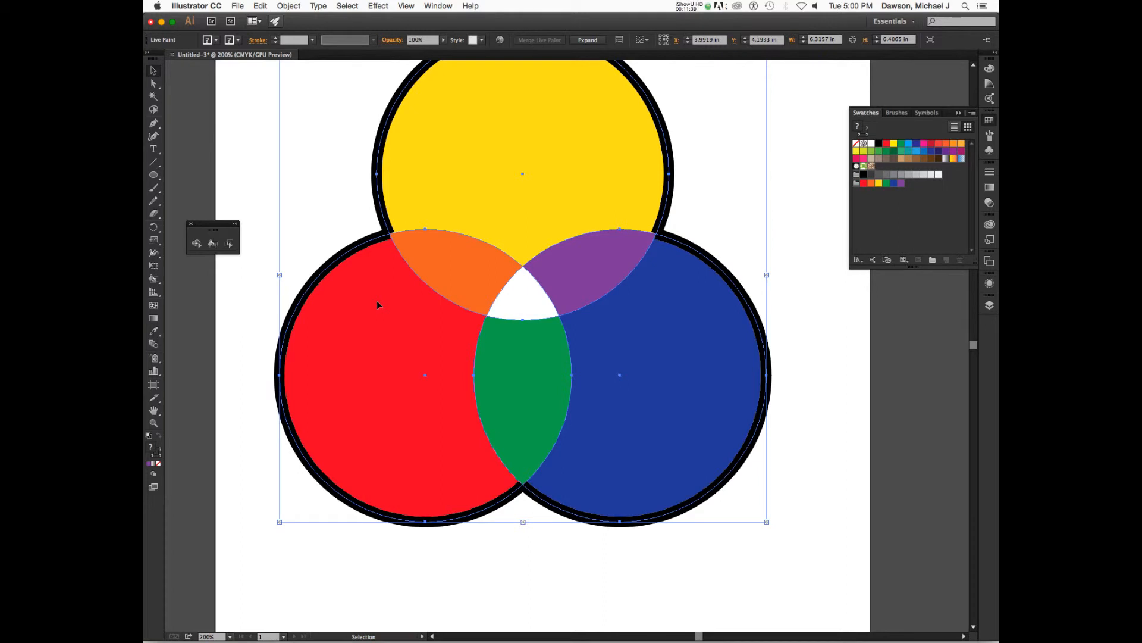
{"action": "scroll", "coordinate": [377, 304], "scroll_direction": "up", "scroll_amount": 4}
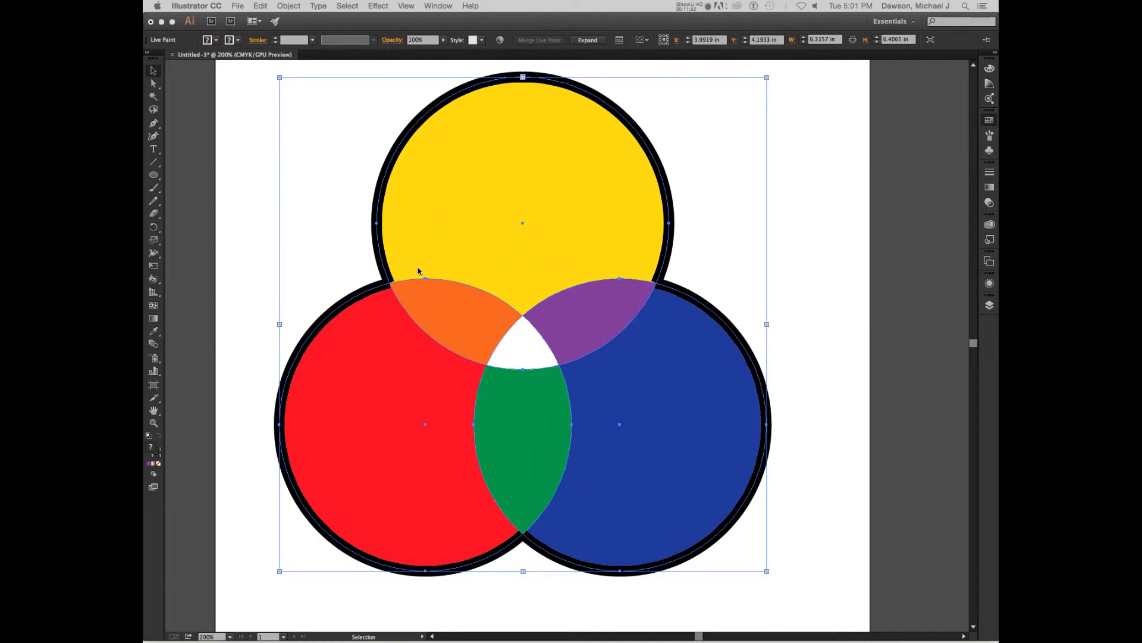
{"action": "scroll", "coordinate": [398, 289], "scroll_direction": "up", "scroll_amount": 5}
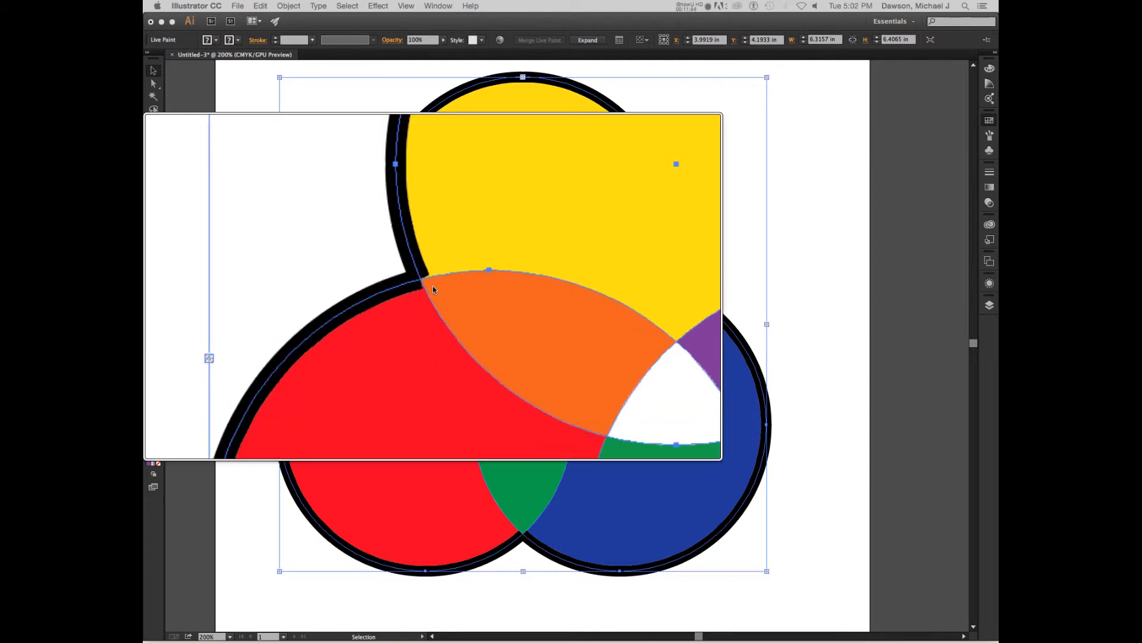
{"action": "scroll", "coordinate": [390, 281], "scroll_direction": "down", "scroll_amount": 5}
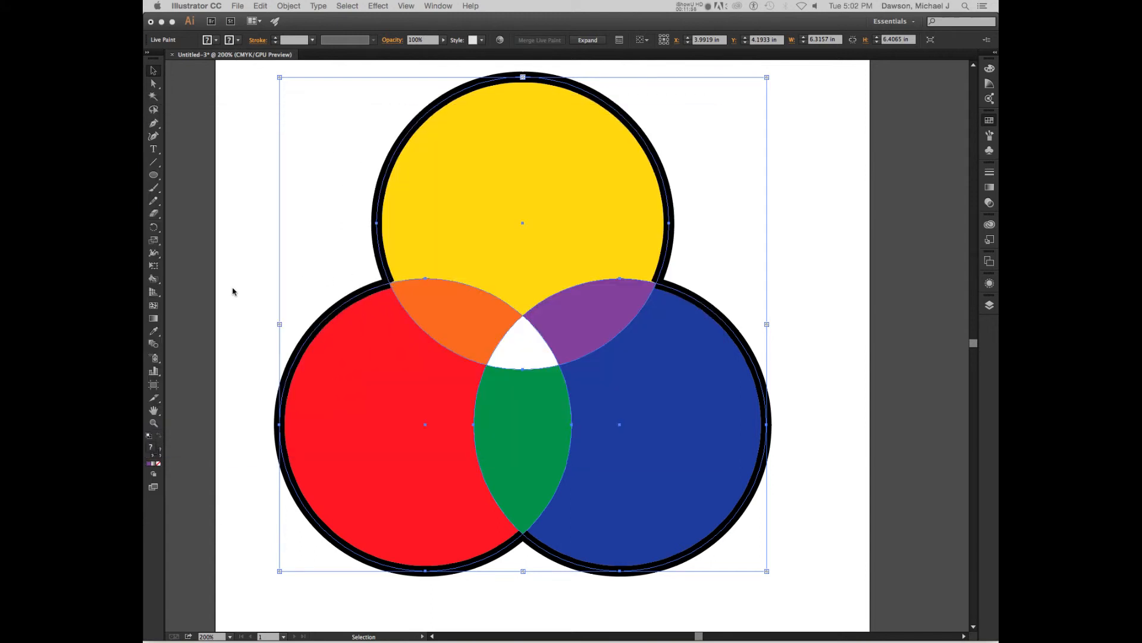
{"action": "left_click", "coordinate": [220, 289]}
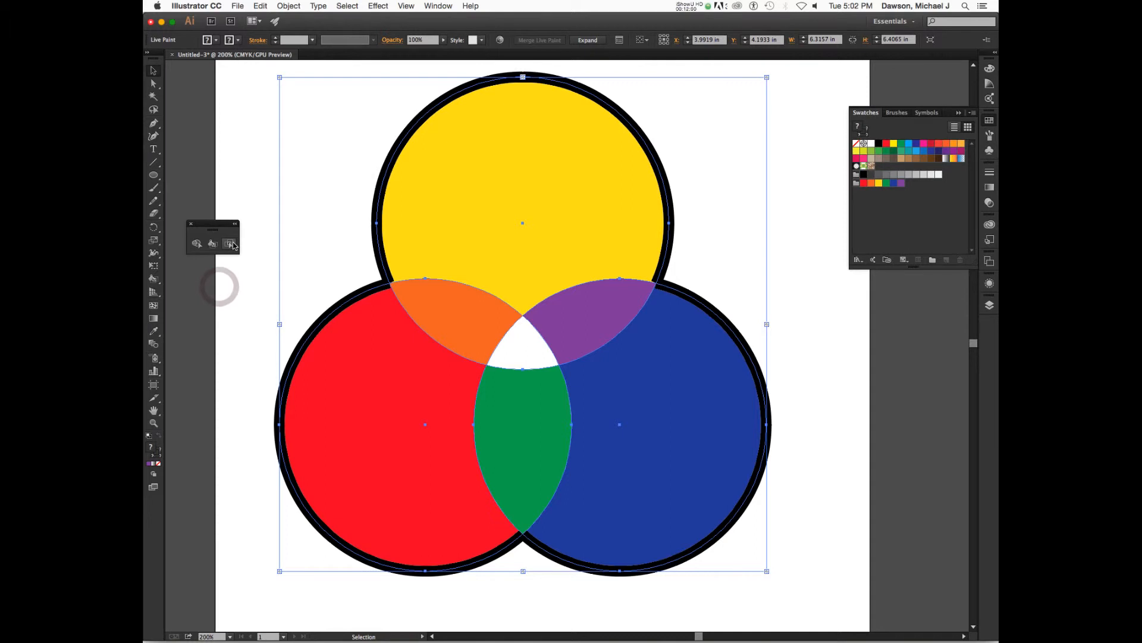
{"action": "left_click", "coordinate": [232, 244]}
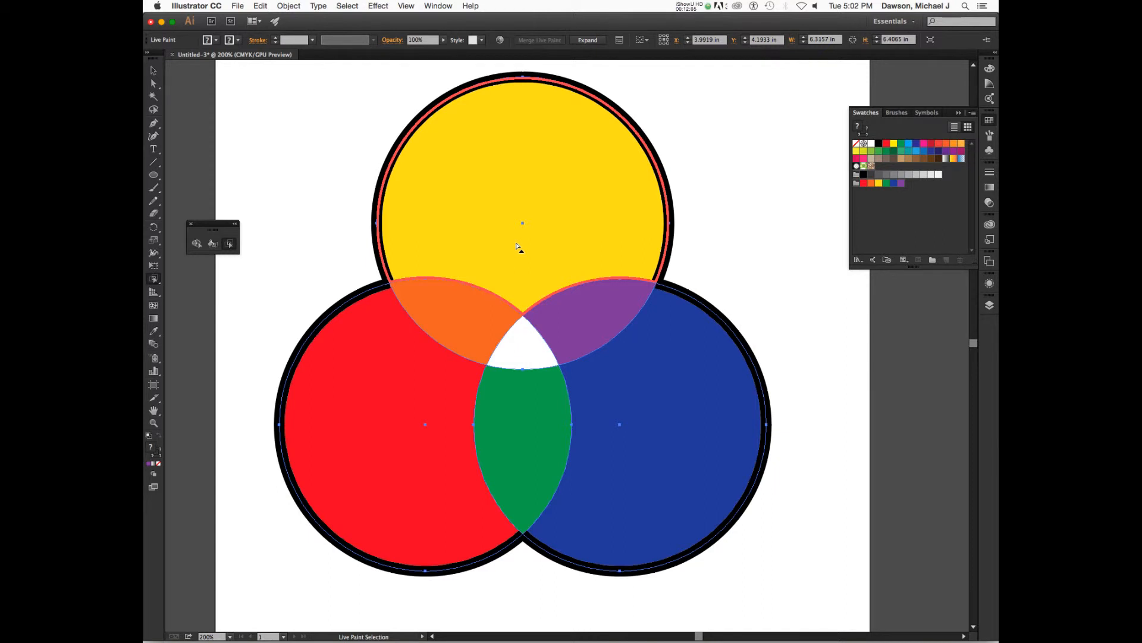
{"action": "left_click", "coordinate": [538, 235]}
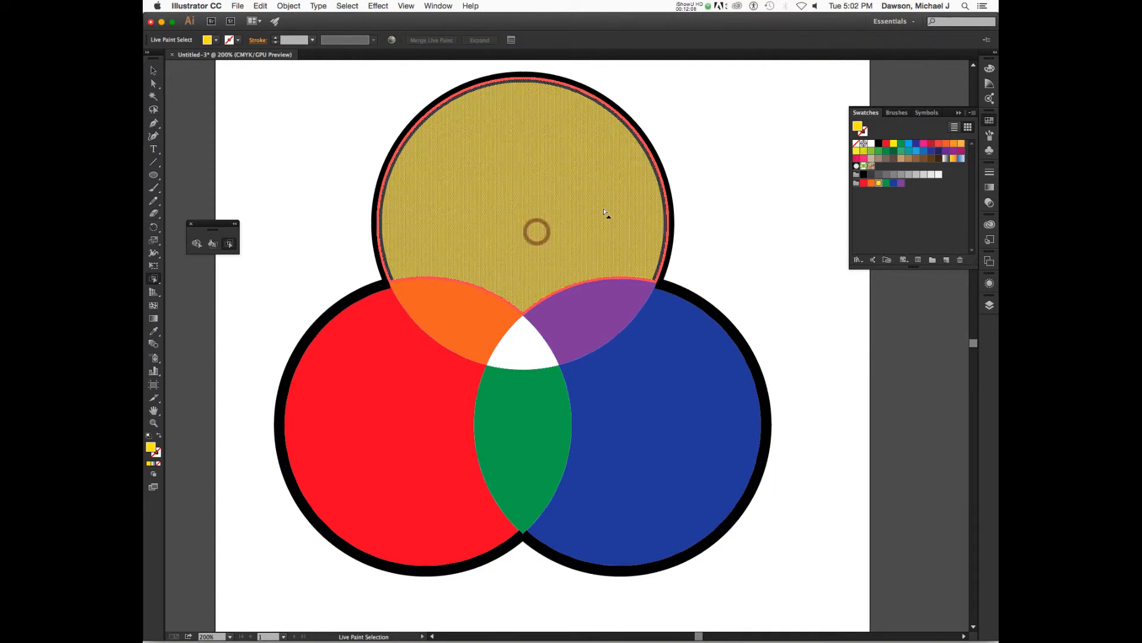
{"action": "left_click", "coordinate": [902, 145]}
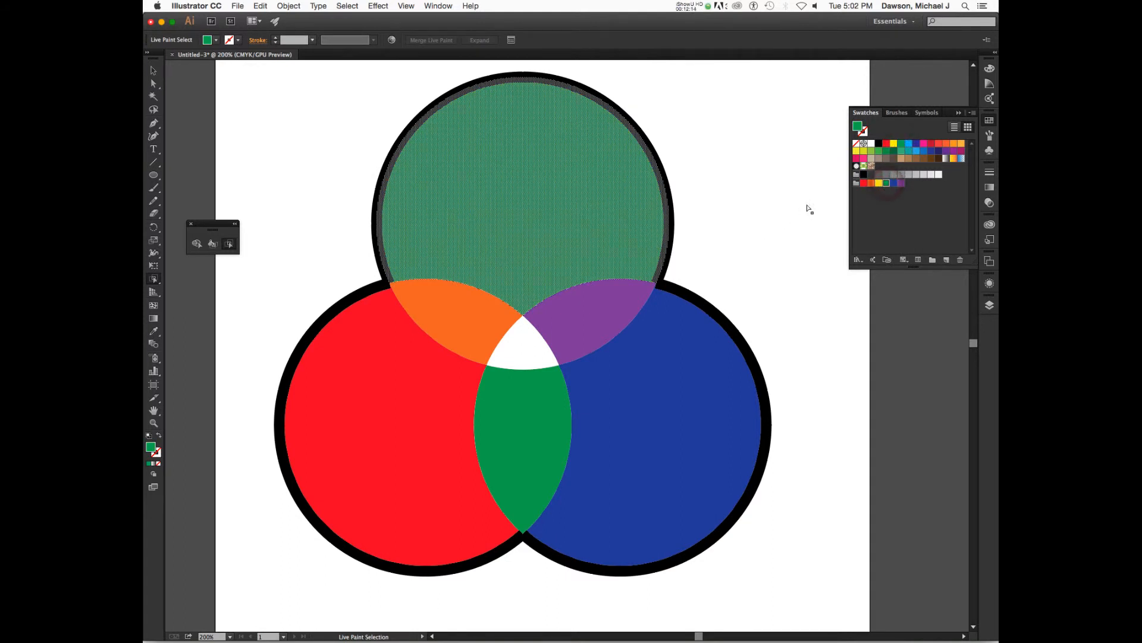
Fill the lower center overlap of the red and blue circles with yellow
{"action": "left_click", "coordinate": [762, 243]}
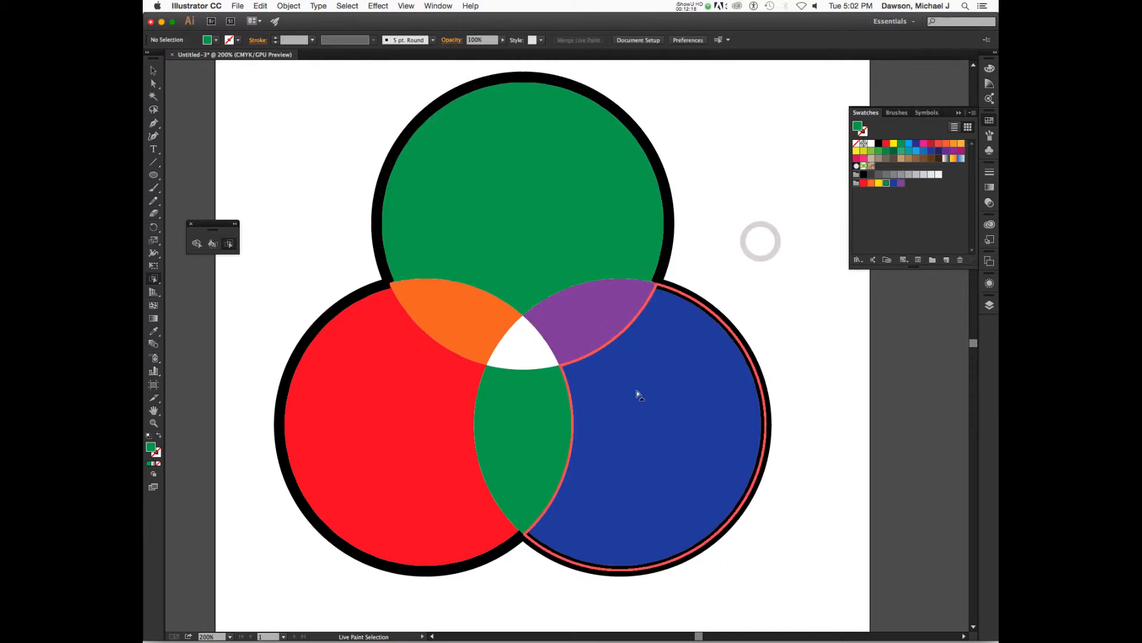
{"action": "left_click", "coordinate": [523, 438]}
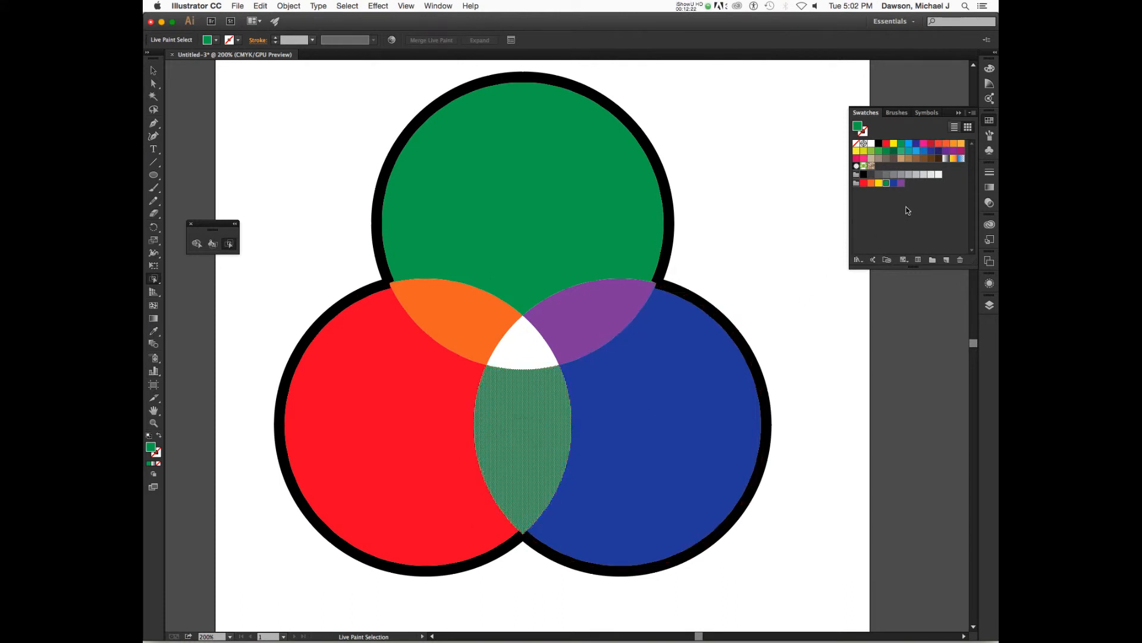
{"action": "left_click", "coordinate": [879, 184]}
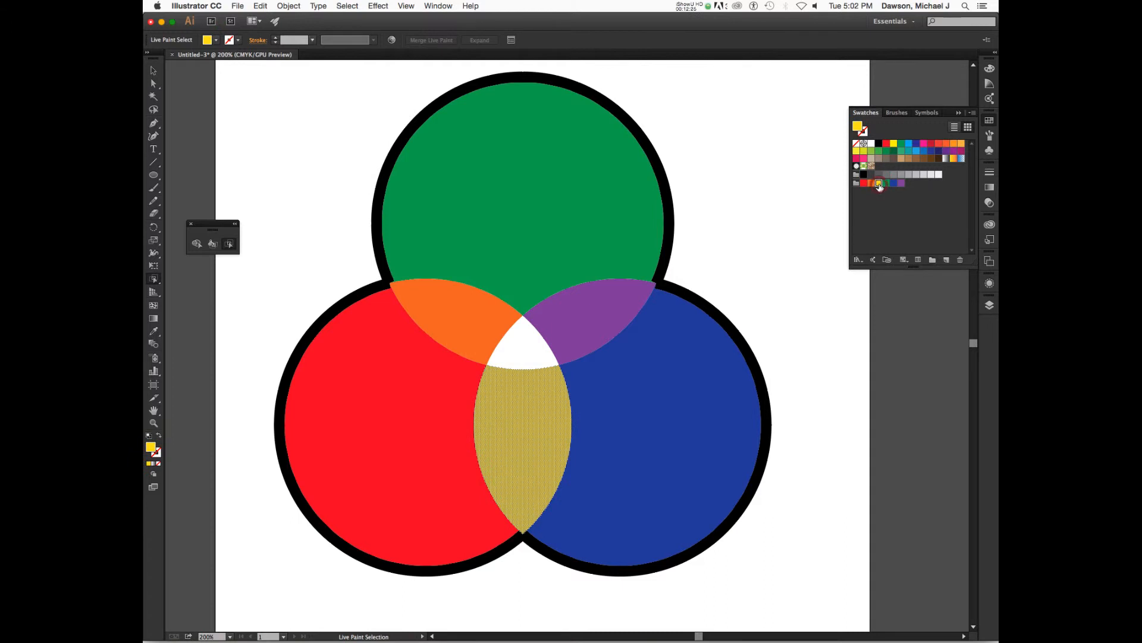
{"action": "left_click", "coordinate": [787, 207]}
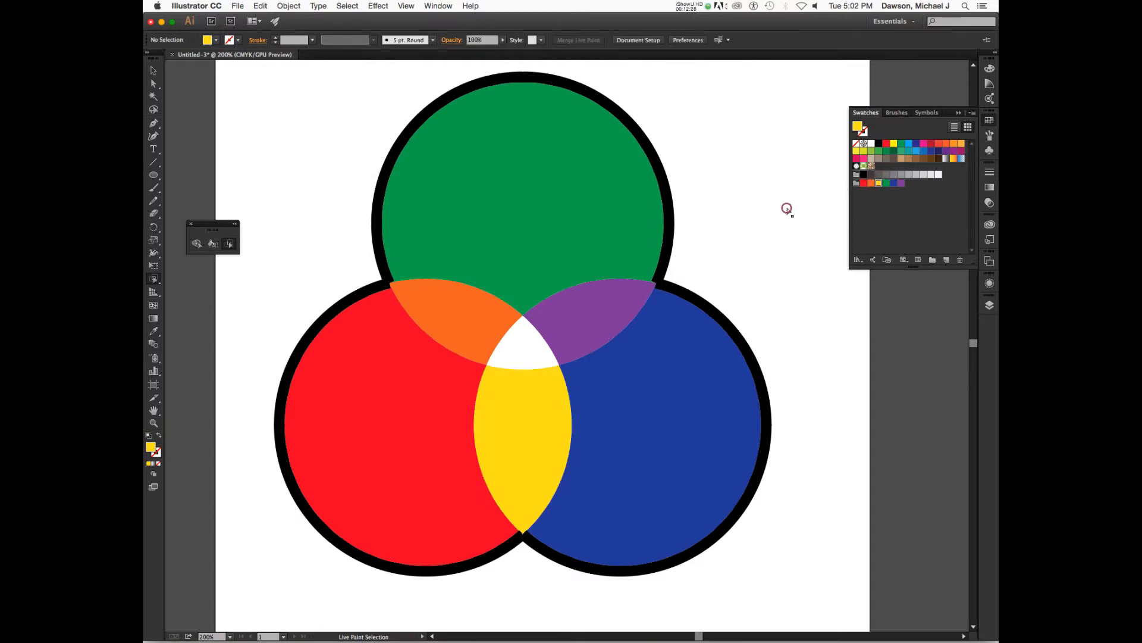
Refill the lower center overlap of the red and blue circles with purple
{"action": "left_click", "coordinate": [535, 454]}
{"action": "left_click", "coordinate": [900, 183]}
{"action": "left_click", "coordinate": [795, 224]}
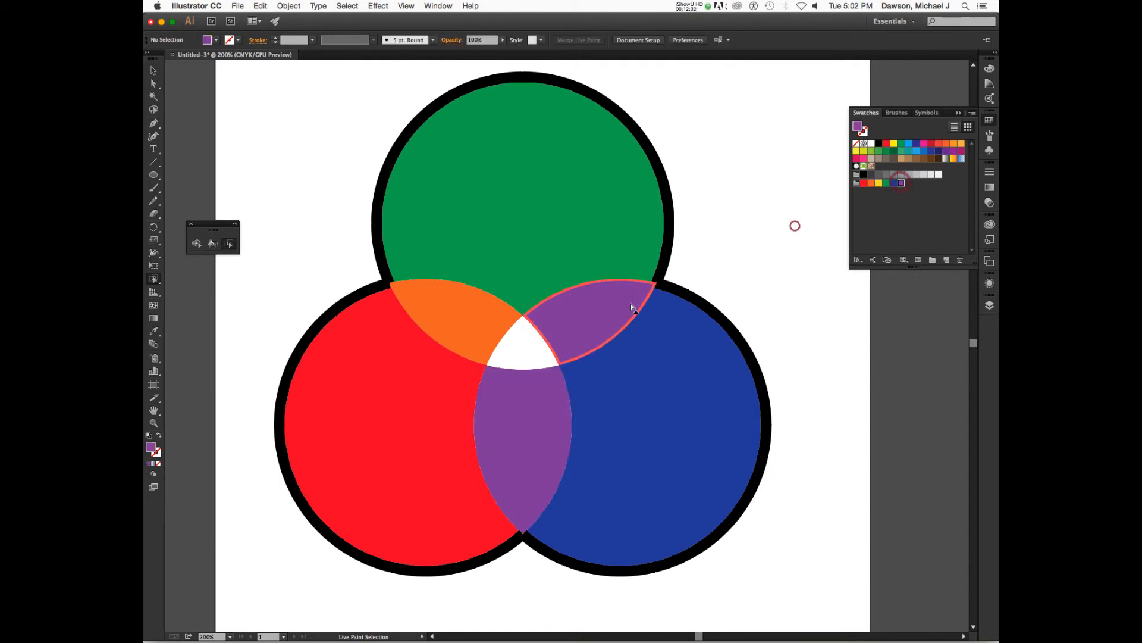
Fill the overlap between the top and right circles with yellow
{"action": "left_click", "coordinate": [605, 311]}
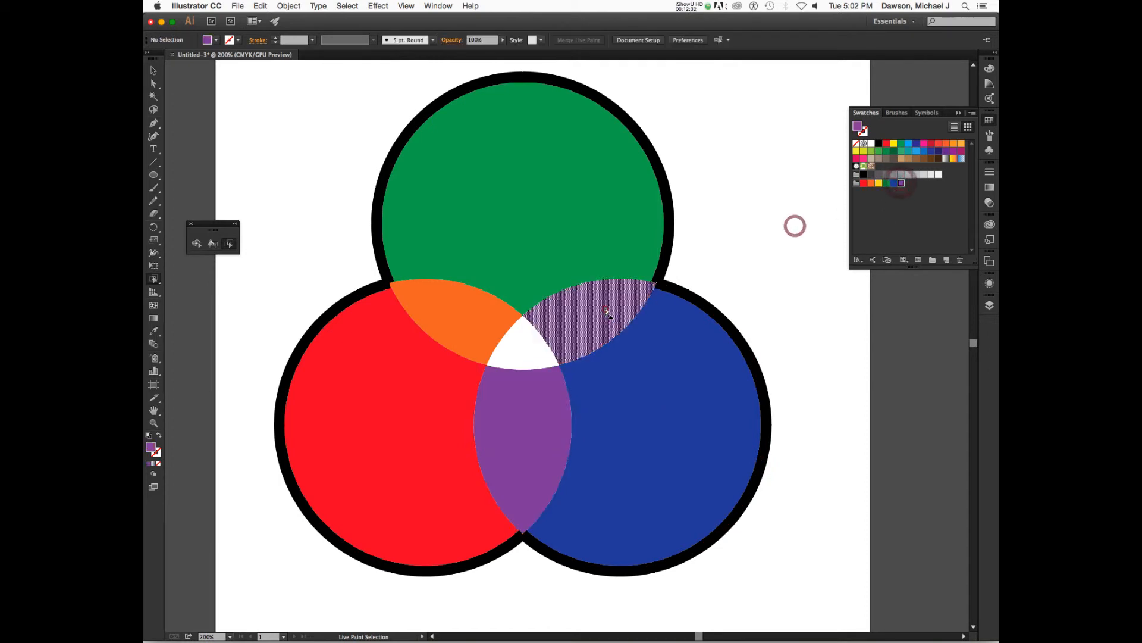
{"action": "left_click", "coordinate": [879, 183]}
{"action": "left_click", "coordinate": [780, 211]}
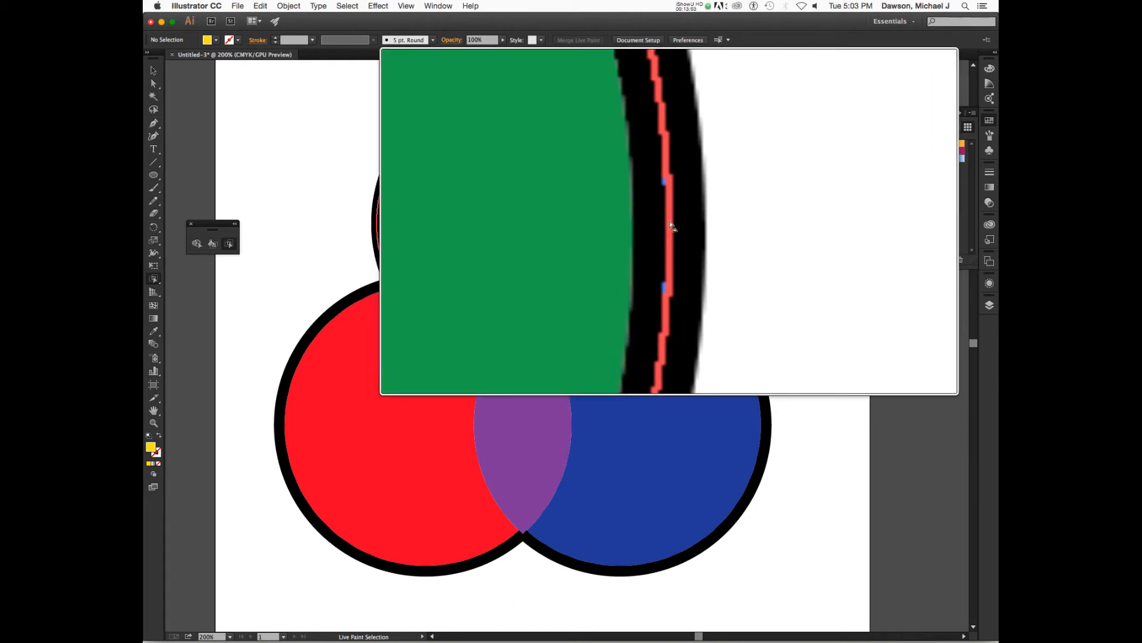
Select the top circle's outer stroke edge and set its cap to Round in the Stroke panel
{"action": "left_click", "coordinate": [672, 210]}
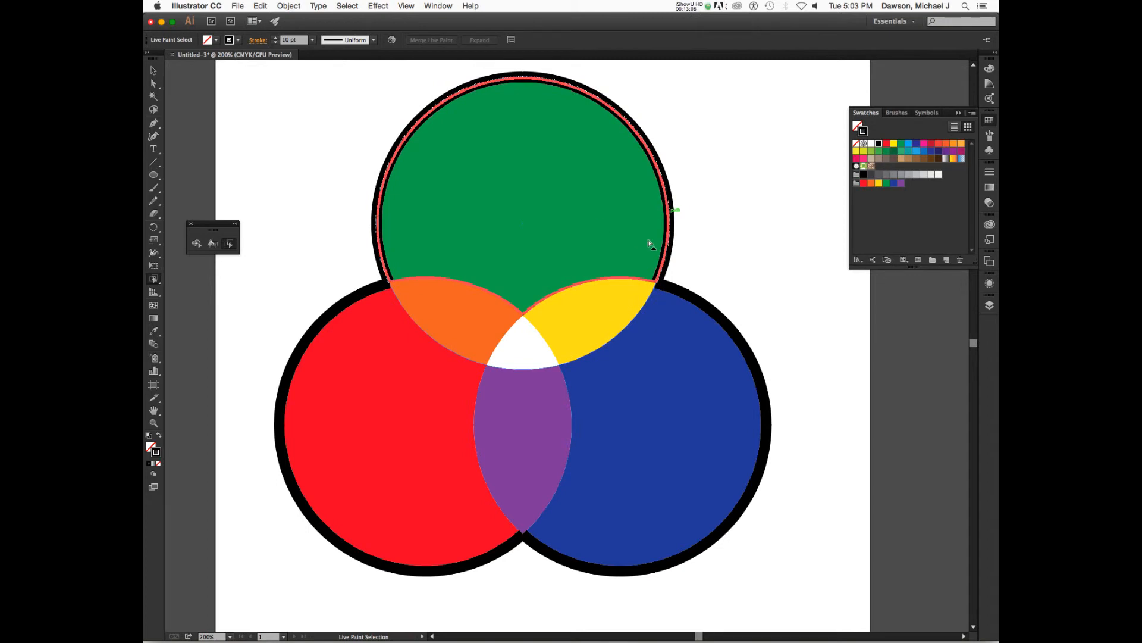
{"action": "left_click", "coordinate": [258, 41]}
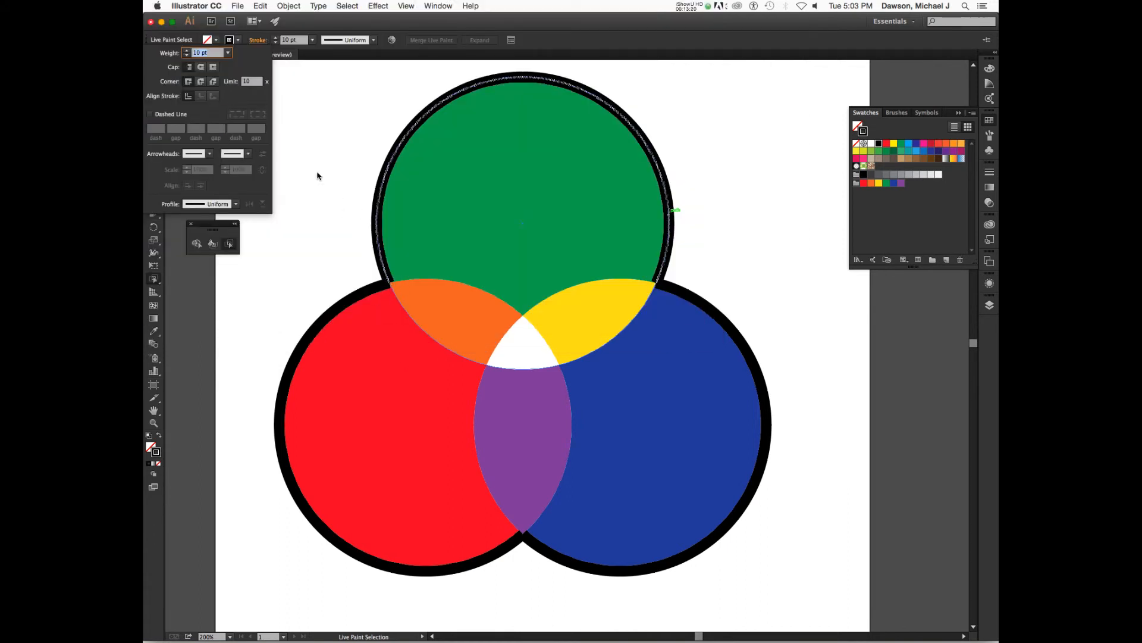
{"action": "left_click", "coordinate": [201, 68]}
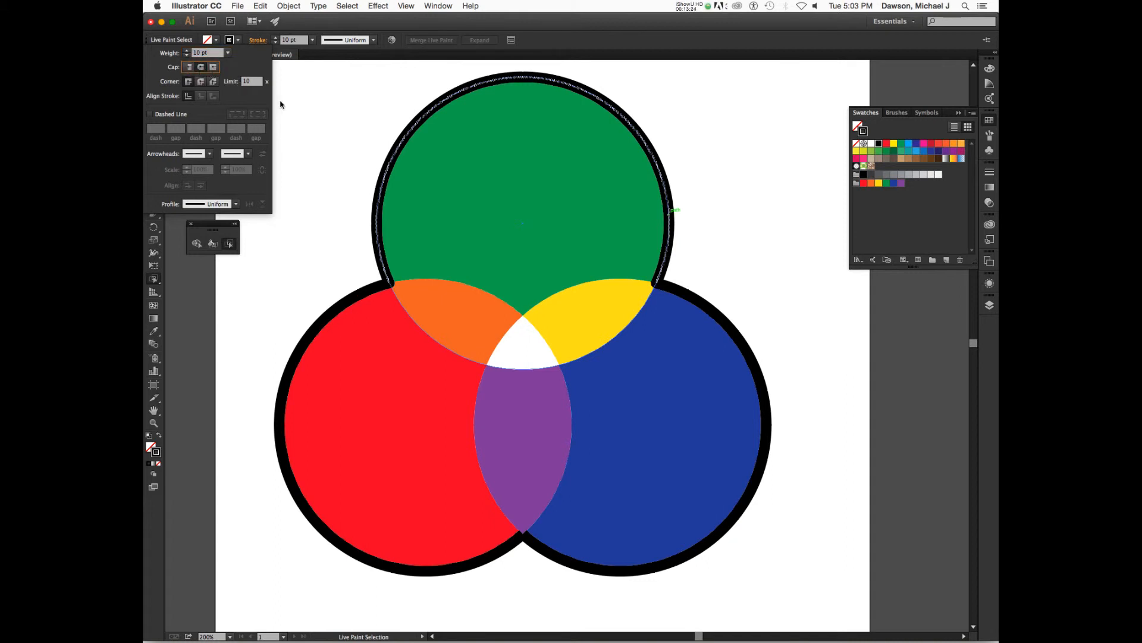
{"action": "key", "text": "alt+super+8"}
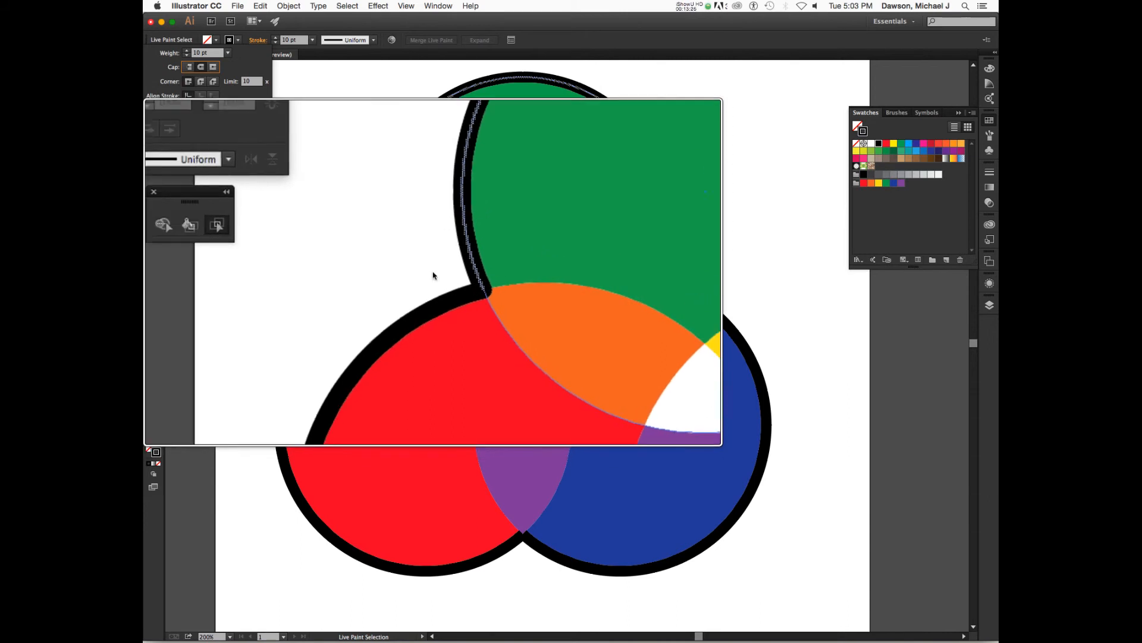
{"action": "left_click", "coordinate": [359, 271]}
{"action": "left_click", "coordinate": [433, 271]}
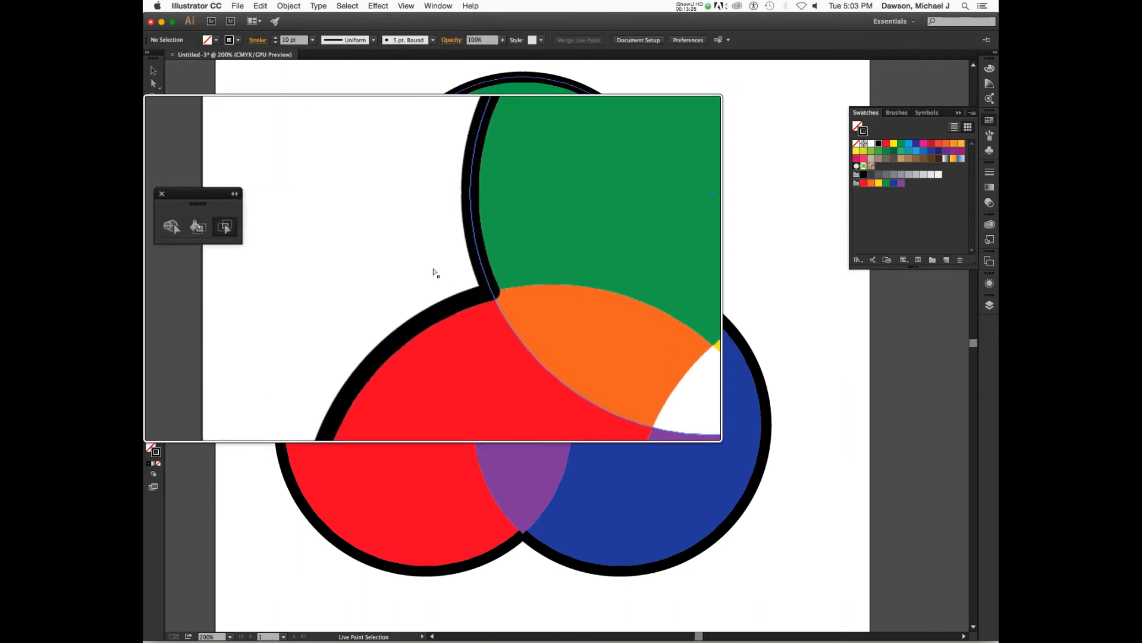
Select the outer stroke edges of all three circles and set their cap to Round in the Stroke panel
{"action": "scroll", "coordinate": [432, 272], "scroll_direction": "down", "scroll_amount": 5}
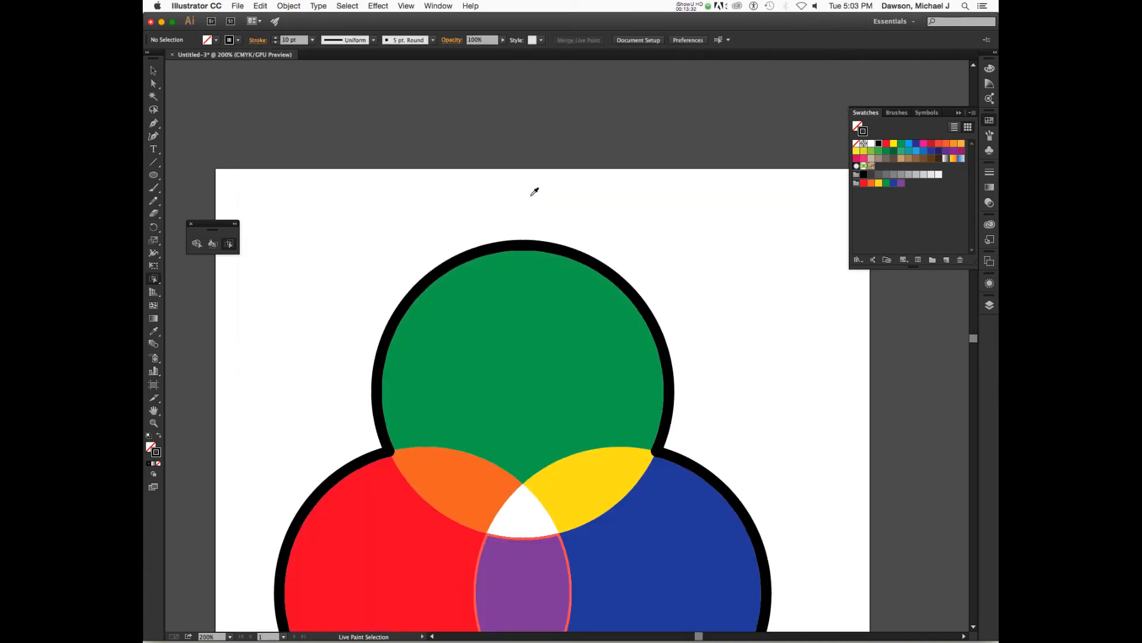
{"action": "left_click", "coordinate": [585, 257]}
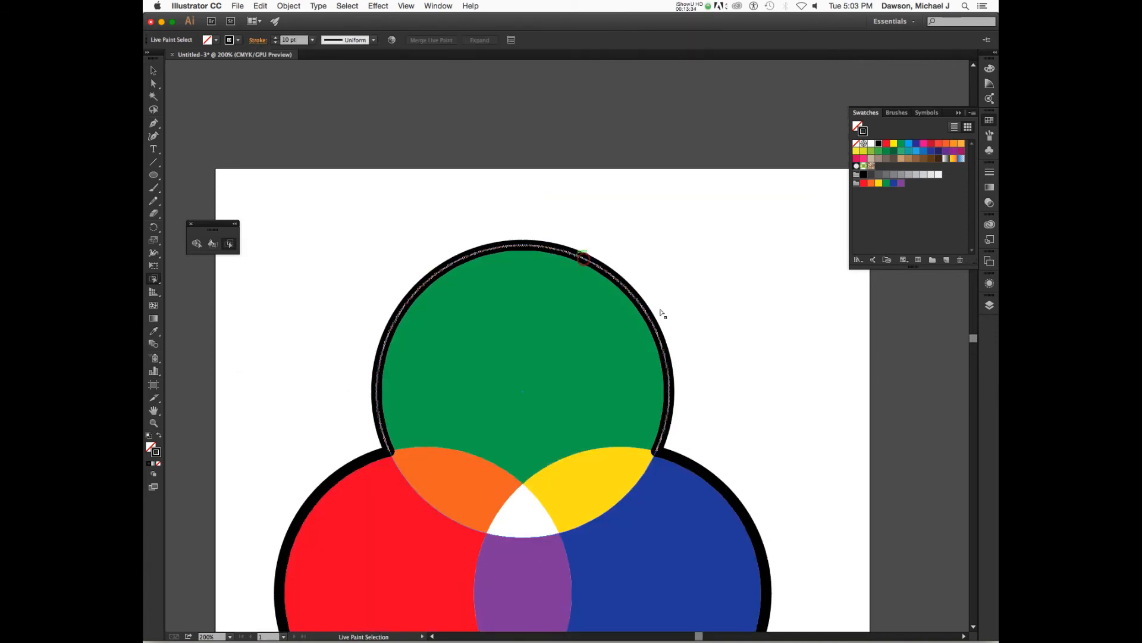
{"action": "left_click", "coordinate": [712, 481], "text": "shift"}
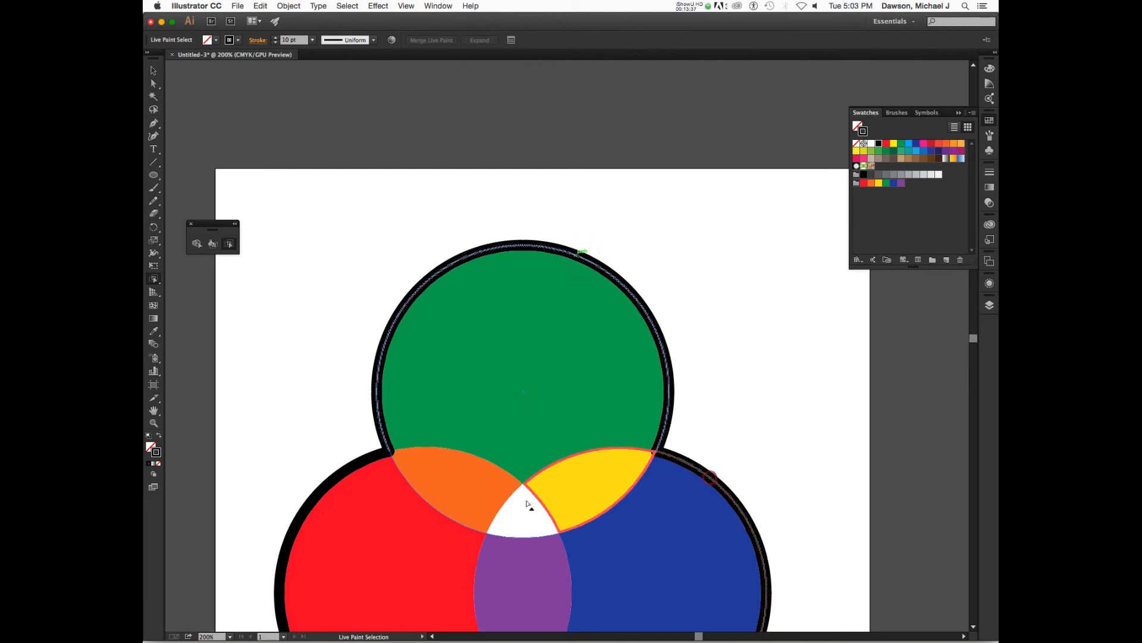
{"action": "left_click", "coordinate": [357, 470], "text": "shift"}
{"action": "scroll", "coordinate": [518, 461], "scroll_direction": "down", "scroll_amount": 6}
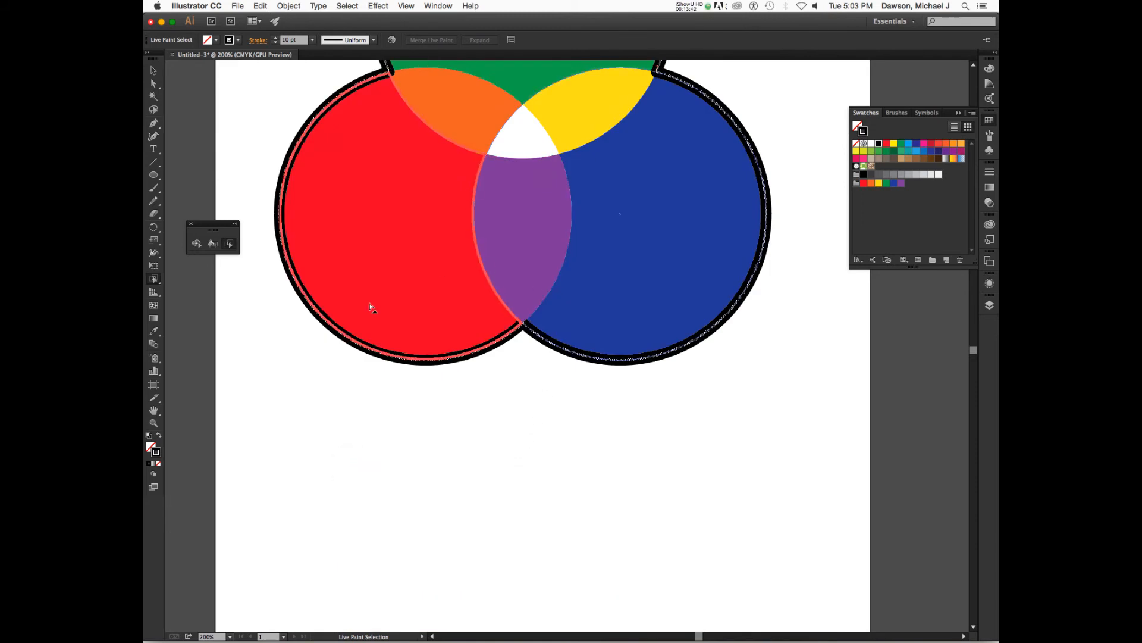
{"action": "left_click", "coordinate": [521, 241], "text": "shift"}
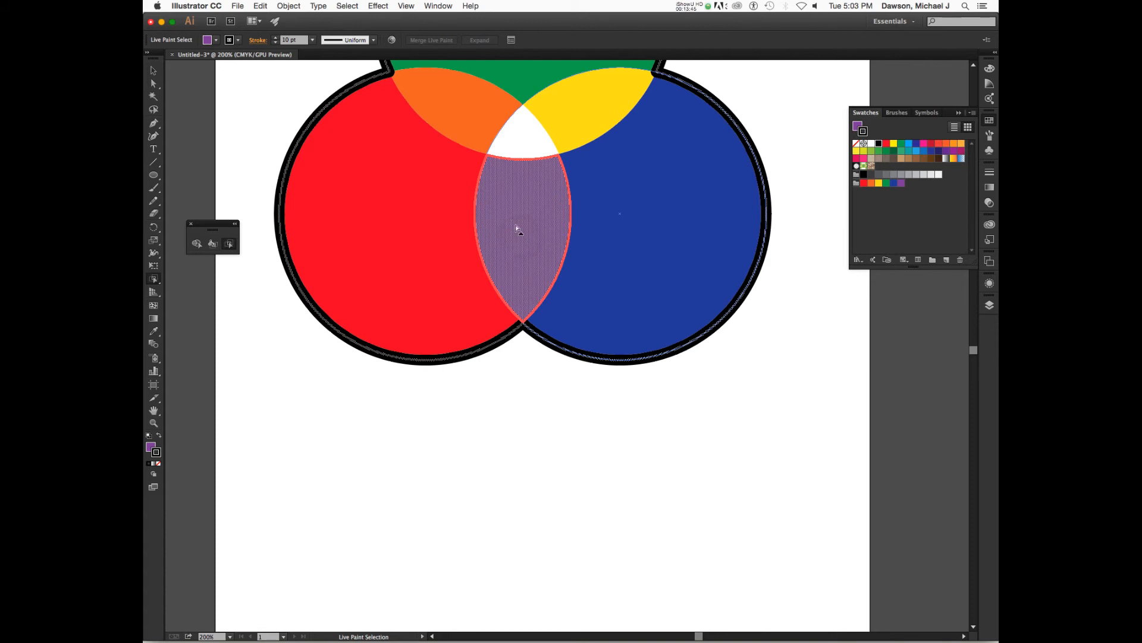
{"action": "left_click", "coordinate": [513, 222], "text": "shift"}
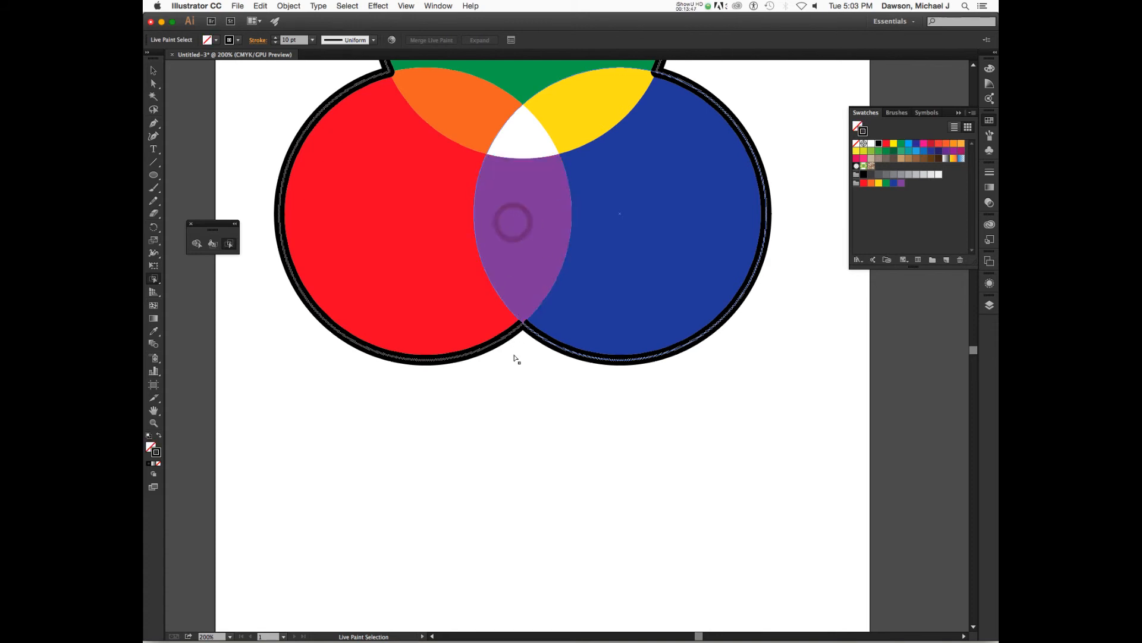
{"action": "left_click", "coordinate": [258, 40]}
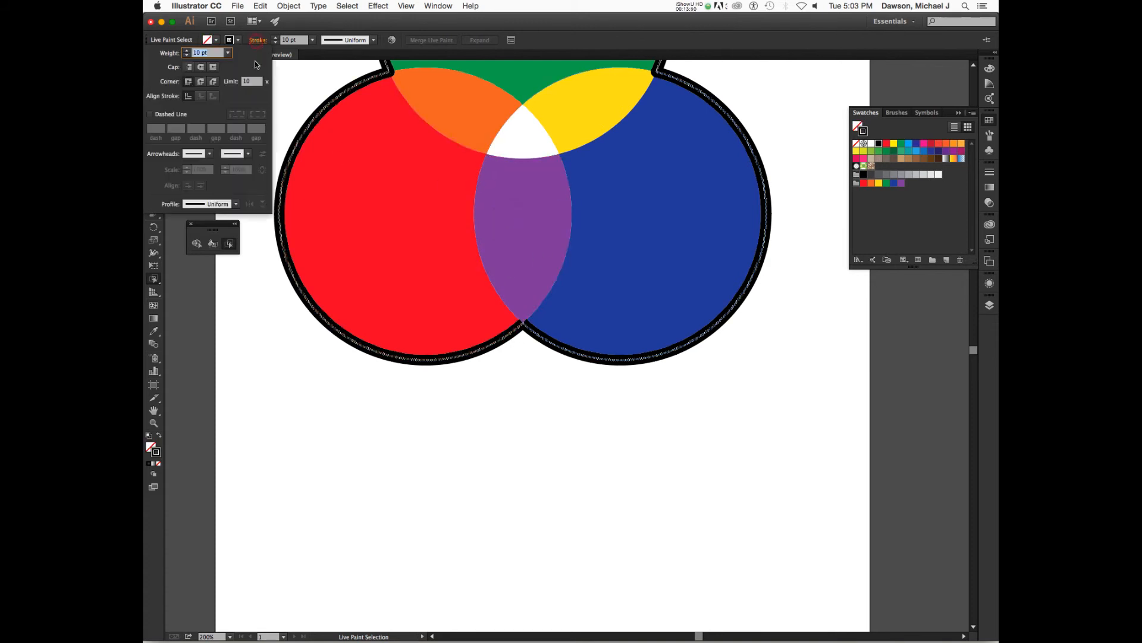
{"action": "left_click", "coordinate": [201, 67]}
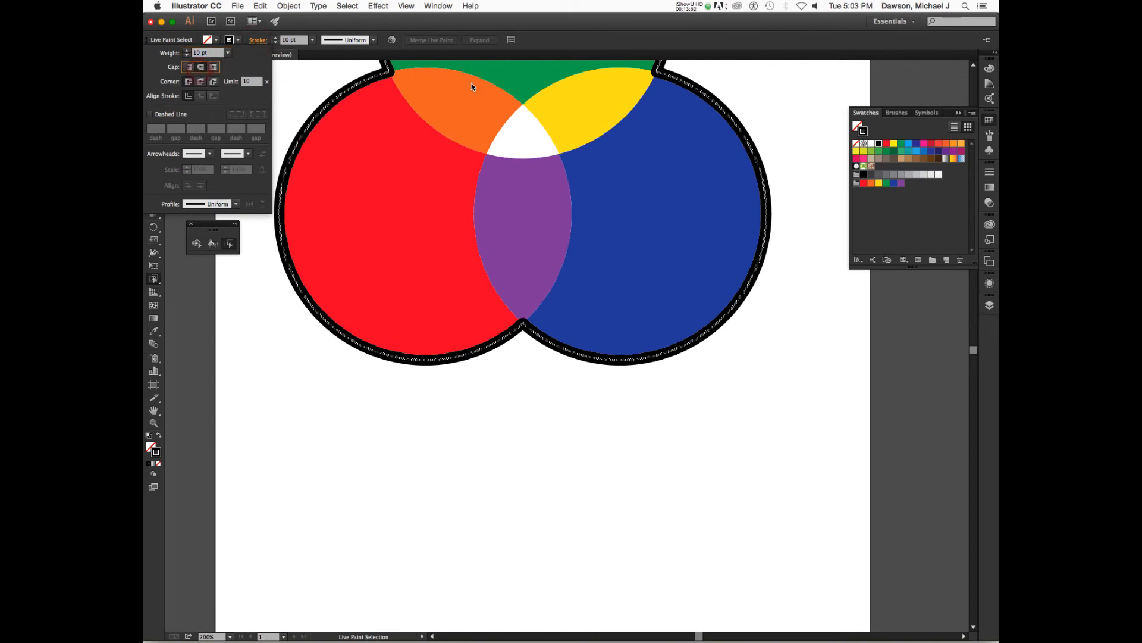
Reduce the stroke weight of the selected outer edges to 3 pt
{"action": "left_click", "coordinate": [316, 30]}
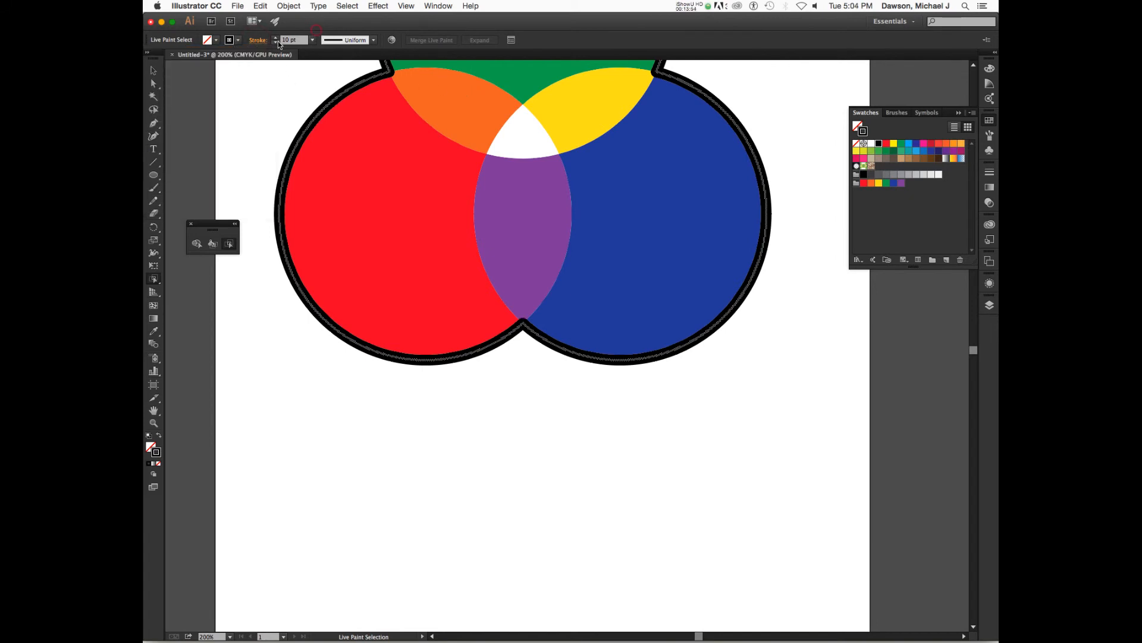
{"action": "left_click", "coordinate": [277, 43]}
{"action": "left_click", "coordinate": [277, 43]}
{"action": "left_click", "coordinate": [276, 43]}
{"action": "left_click", "coordinate": [277, 43]}
{"action": "left_click", "coordinate": [276, 42]}
{"action": "left_click", "coordinate": [277, 43]}
{"action": "left_click", "coordinate": [277, 43]}
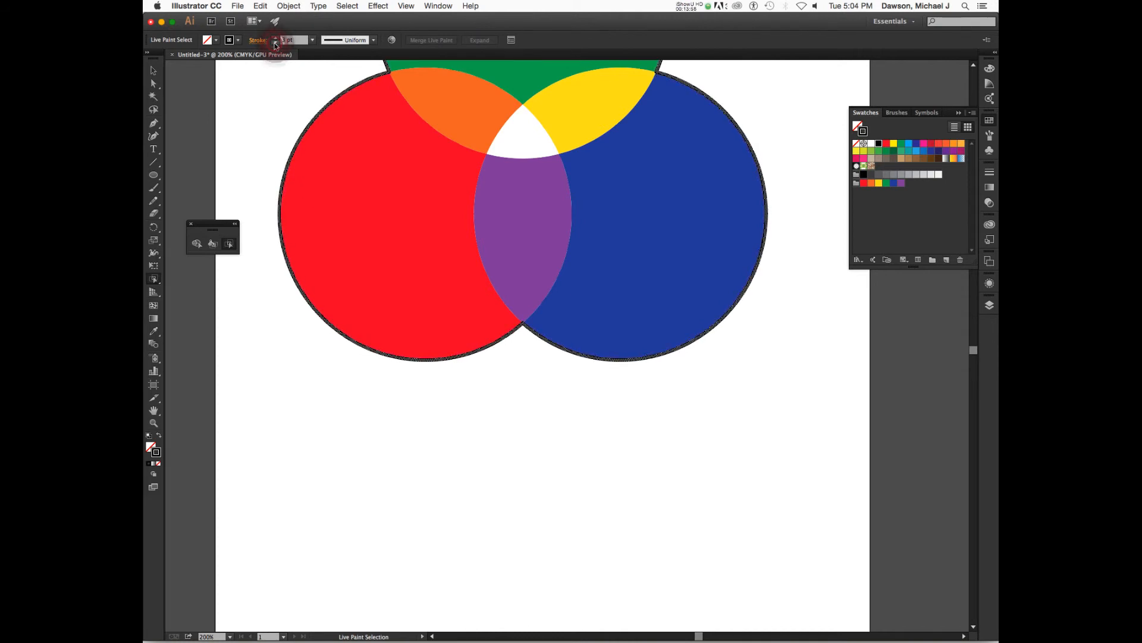
{"action": "left_click", "coordinate": [530, 389]}
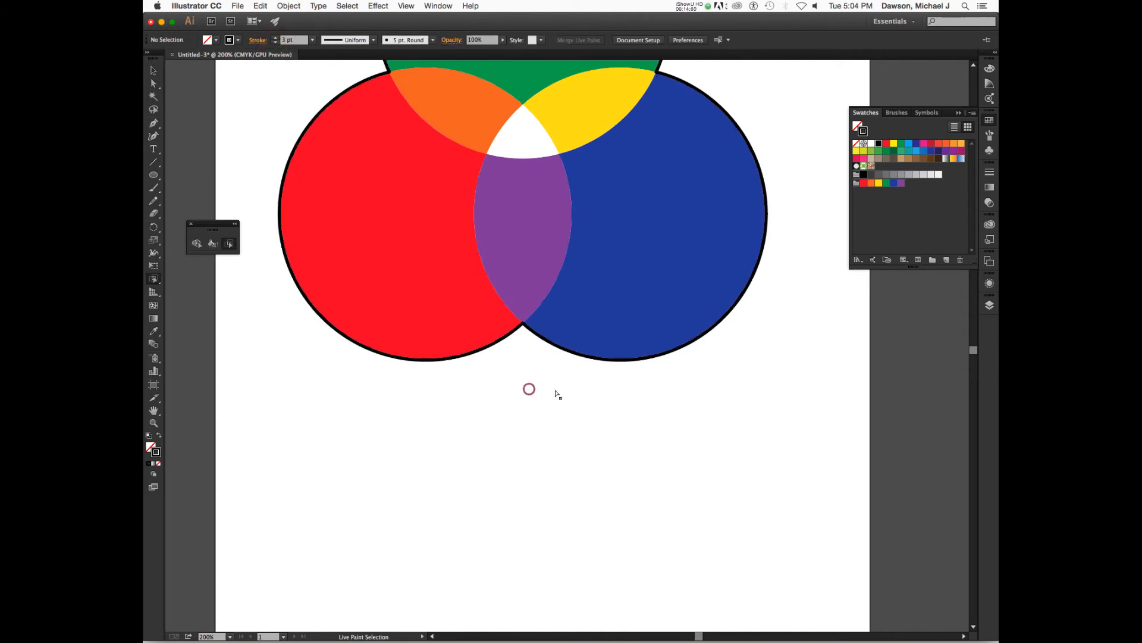
{"action": "scroll", "coordinate": [630, 375], "scroll_direction": "up", "scroll_amount": 5}
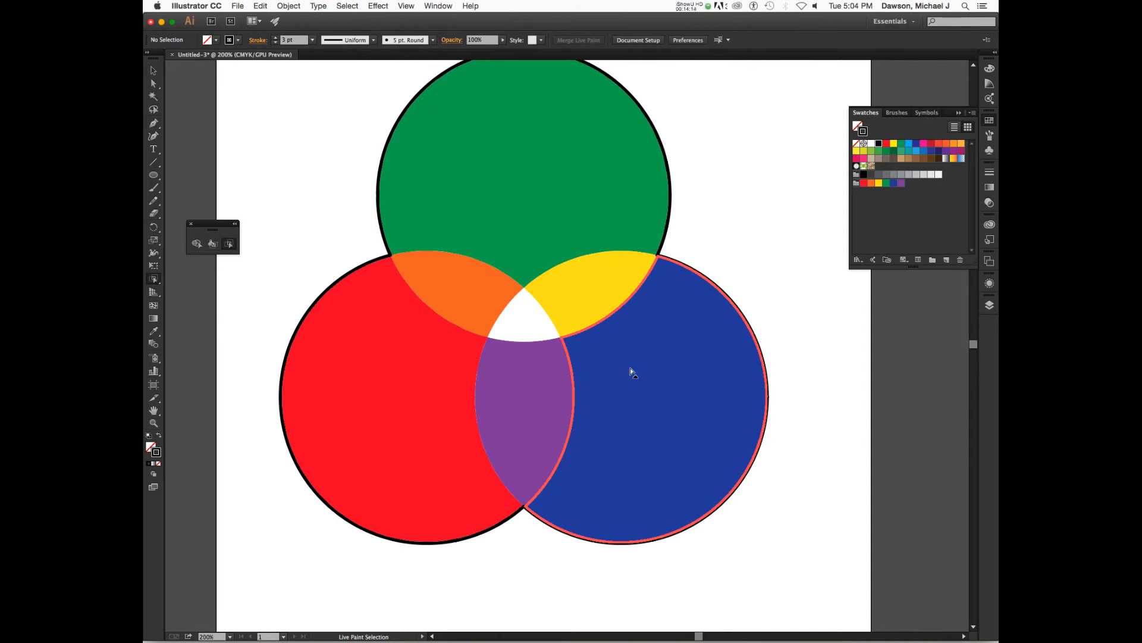
{"action": "key", "text": "v"}
{"action": "left_click", "coordinate": [638, 336]}
{"action": "left_click", "coordinate": [636, 333]}
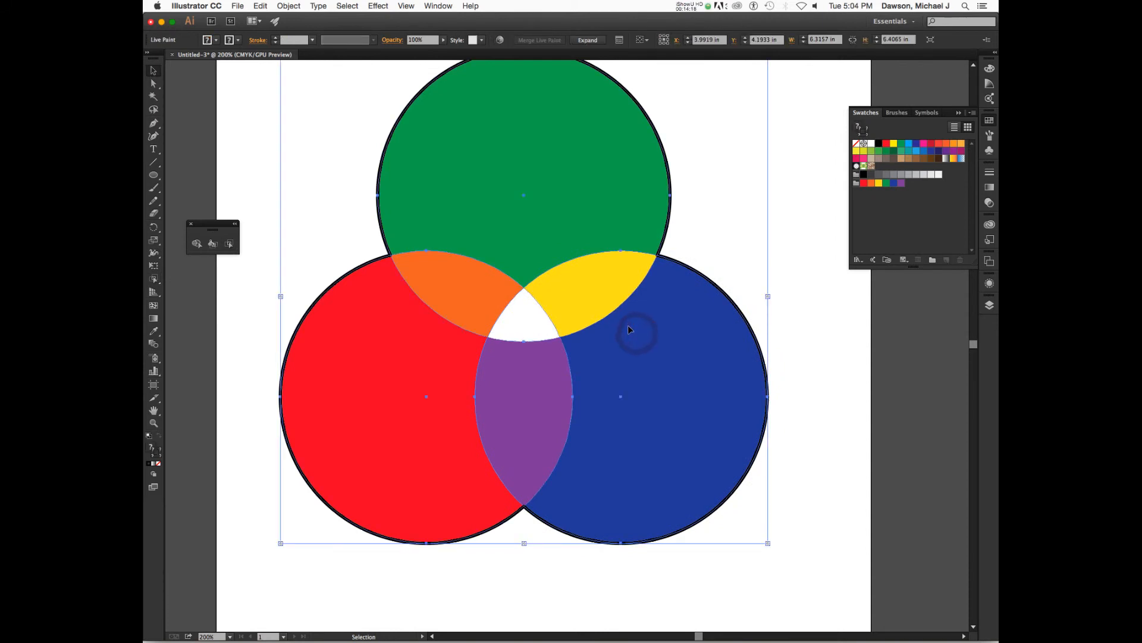
{"action": "double_click", "coordinate": [628, 327]}
{"action": "key", "text": "p"}
{"action": "left_click_drag", "start_coordinate": [502, 203], "coordinate": [523, 235]}
{"action": "left_click_drag", "start_coordinate": [569, 331], "coordinate": [469, 423]}
{"action": "left_click_drag", "start_coordinate": [597, 413], "coordinate": [660, 356]}
{"action": "left_click_drag", "start_coordinate": [527, 212], "coordinate": [482, 223]}
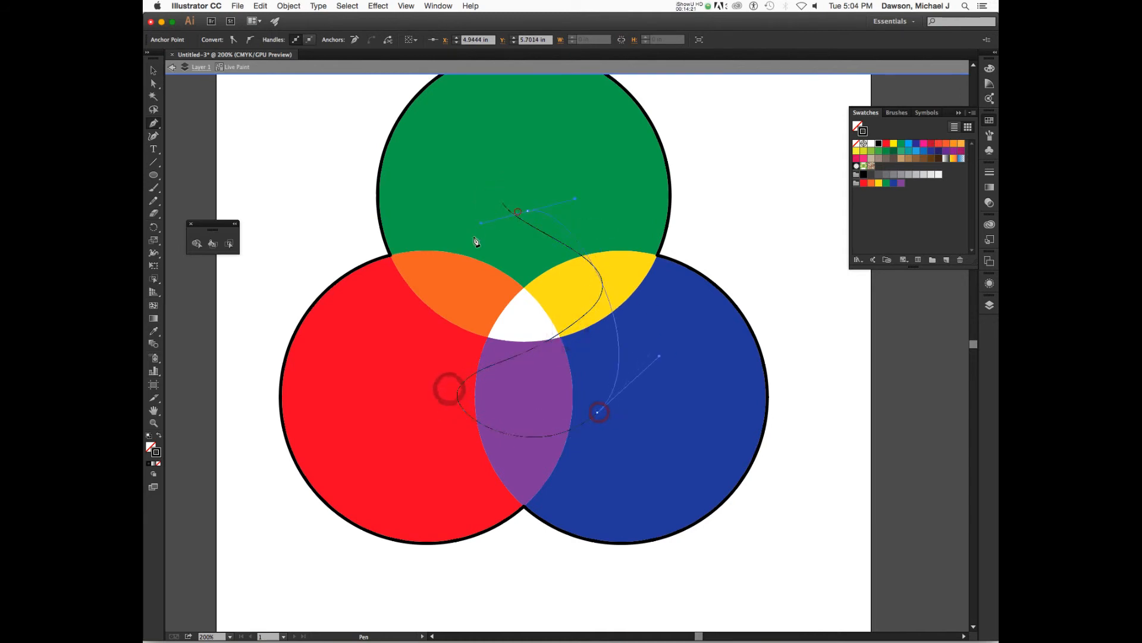
{"action": "left_click_drag", "start_coordinate": [464, 276], "coordinate": [443, 316]}
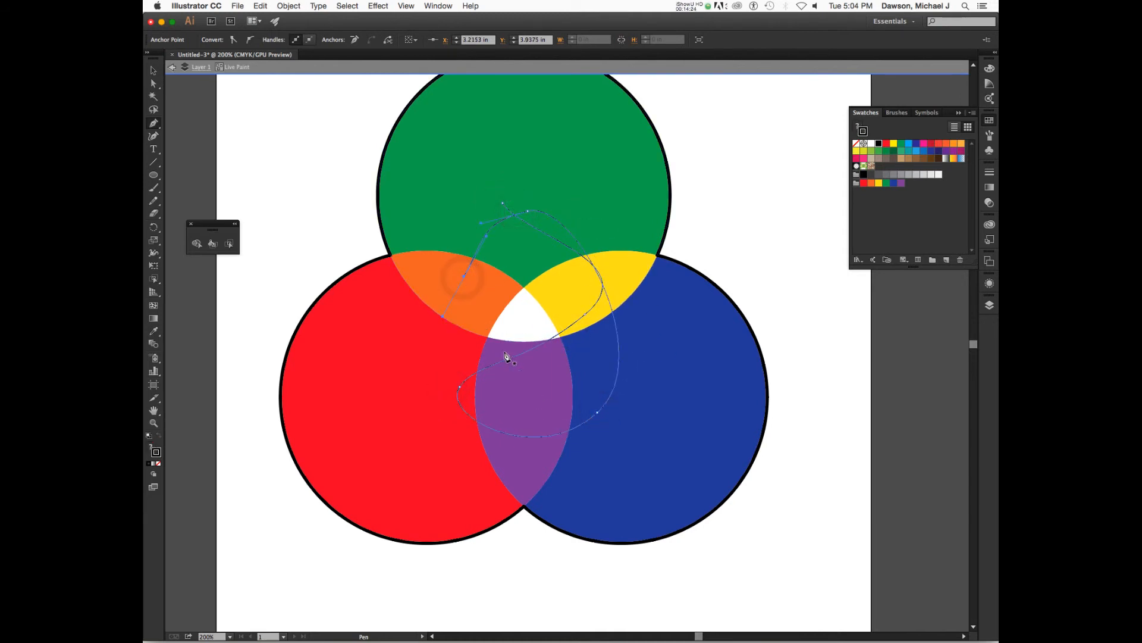
{"action": "key", "text": "Delete"}
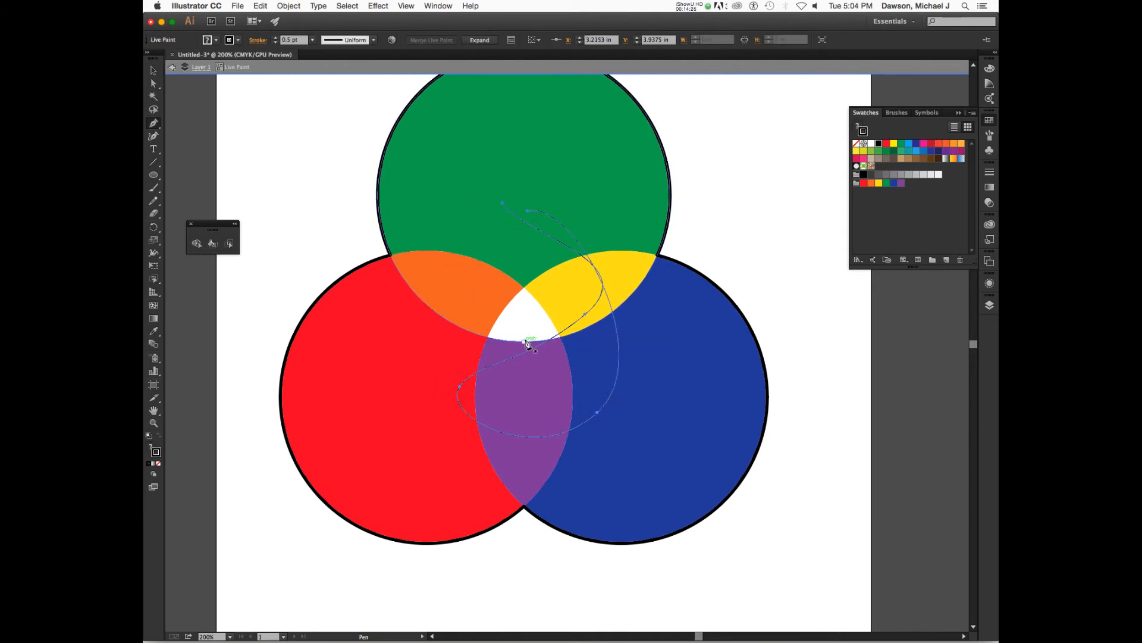
{"action": "key", "text": "Delete"}
Release the Live Paint group and undo the release
{"action": "key", "text": "v"}
{"action": "left_click", "coordinate": [619, 330]}
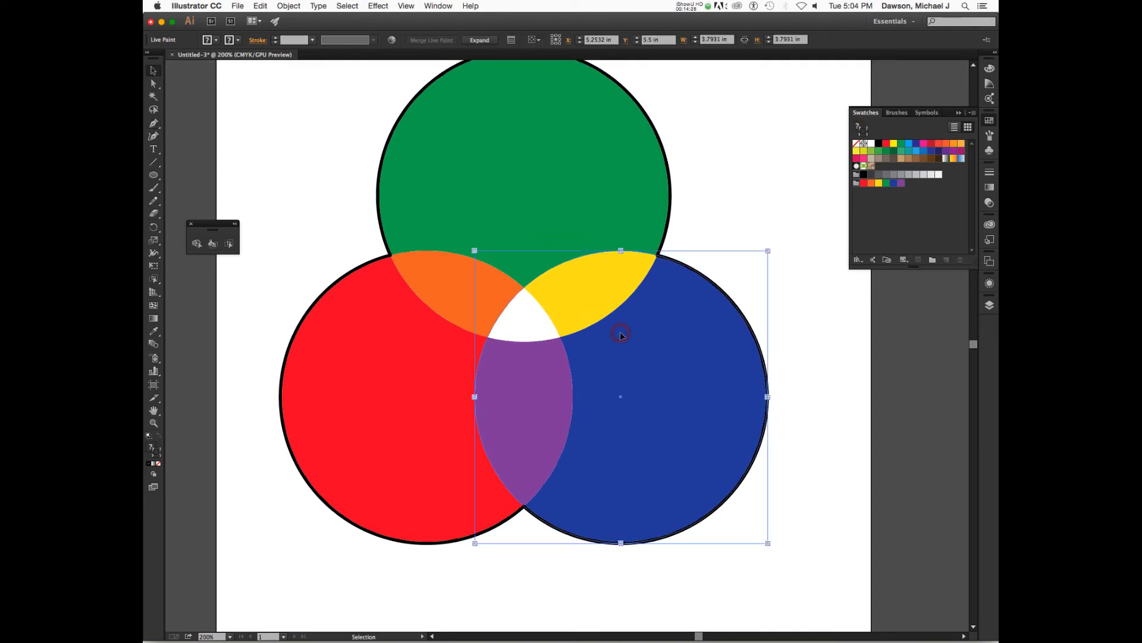
{"action": "left_click", "coordinate": [511, 212], "text": "shift"}
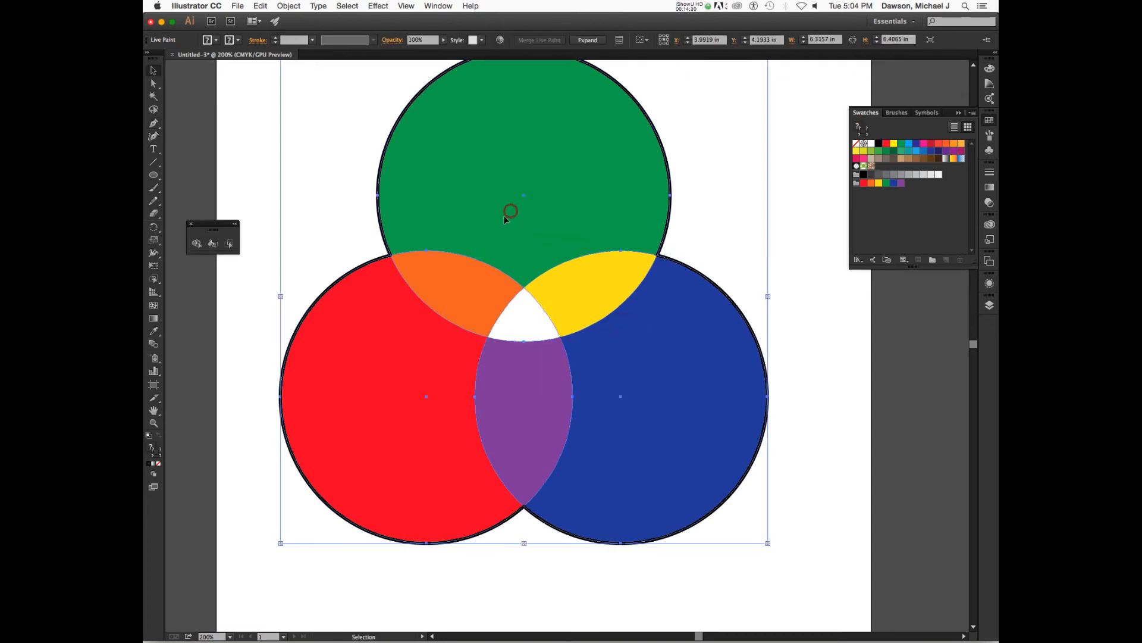
{"action": "left_click", "coordinate": [291, 6]}
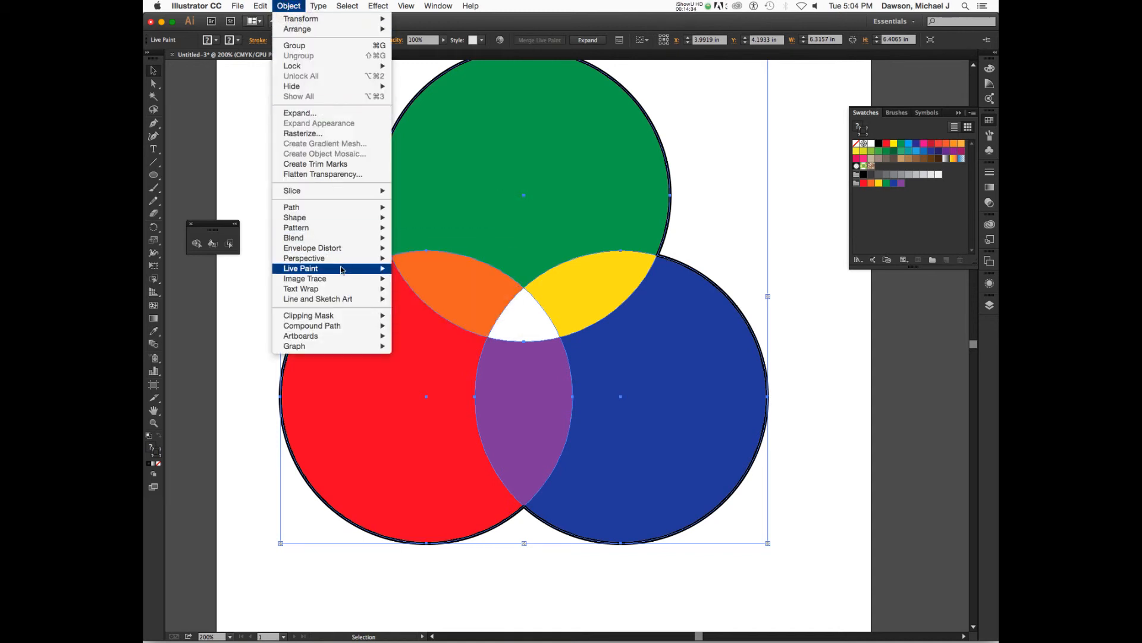
{"action": "mouse_move", "coordinate": [343, 267]}
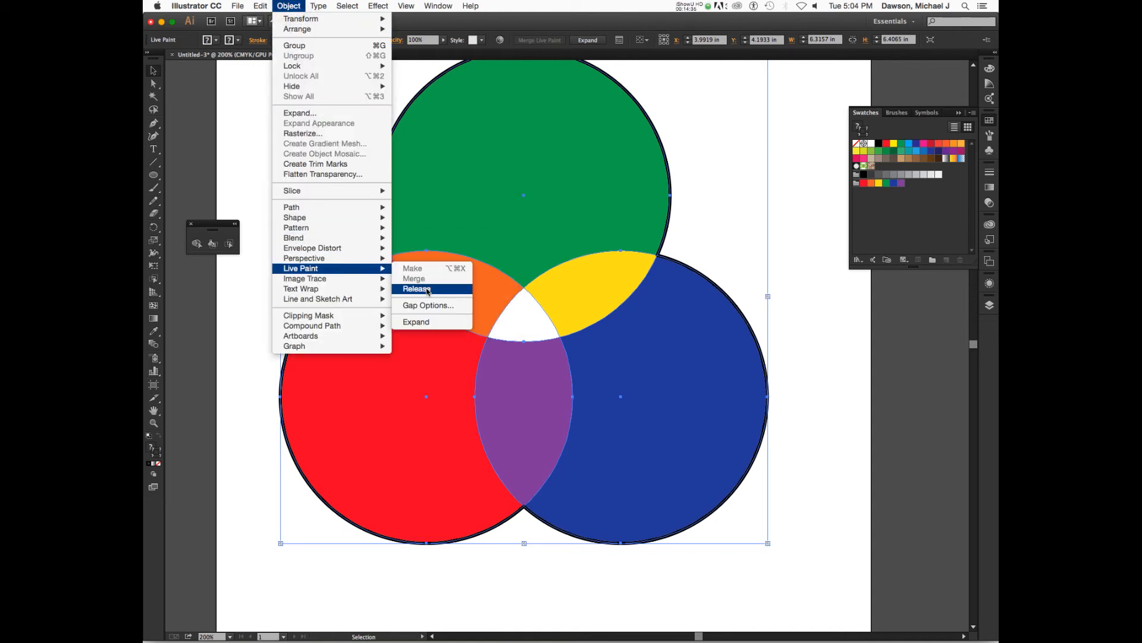
{"action": "left_click", "coordinate": [427, 289]}
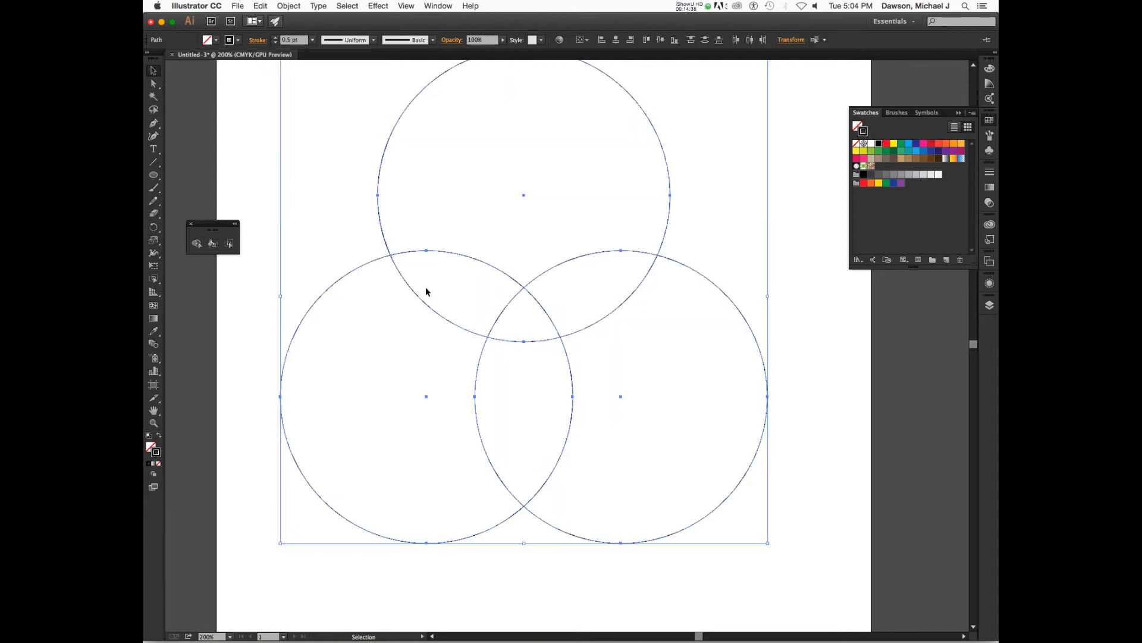
{"action": "key", "text": "super+z"}
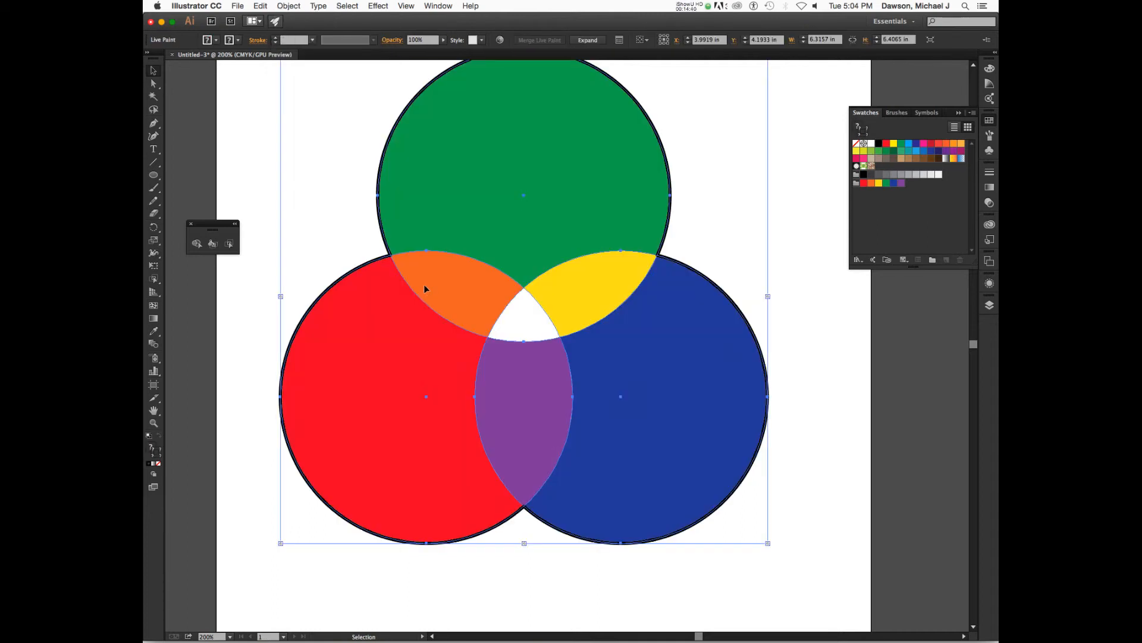
Expand the Live Paint group into ordinary shapes
{"action": "left_click", "coordinate": [289, 6]}
{"action": "mouse_move", "coordinate": [323, 271]}
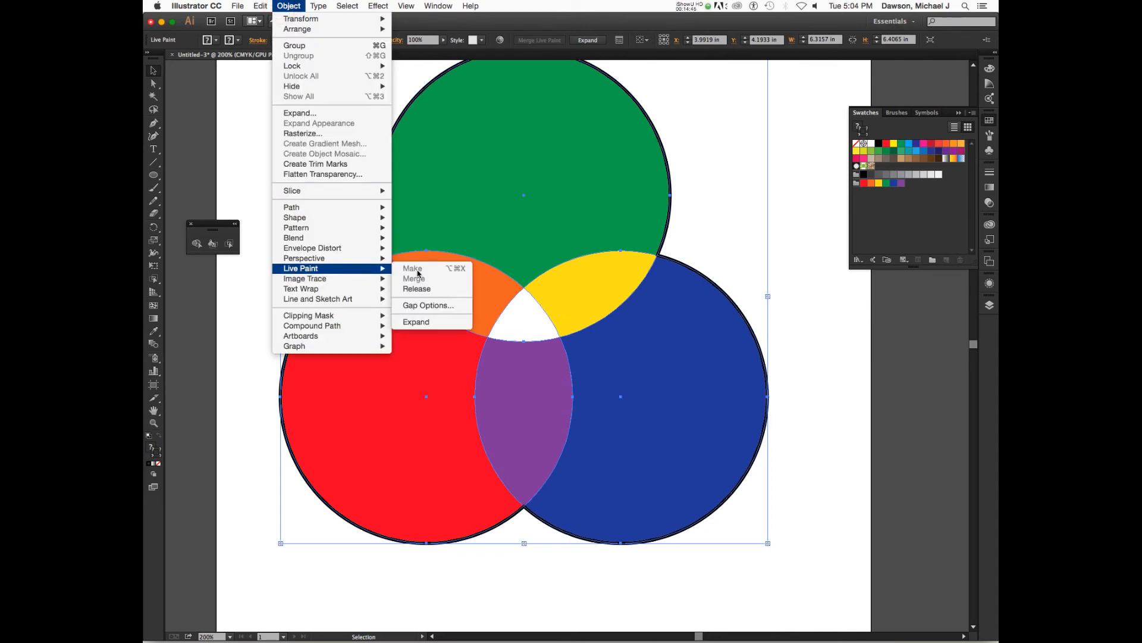
{"action": "left_click", "coordinate": [429, 323]}
{"action": "left_click", "coordinate": [408, 343]}
{"action": "left_click", "coordinate": [454, 594]}
{"action": "left_click", "coordinate": [416, 508]}
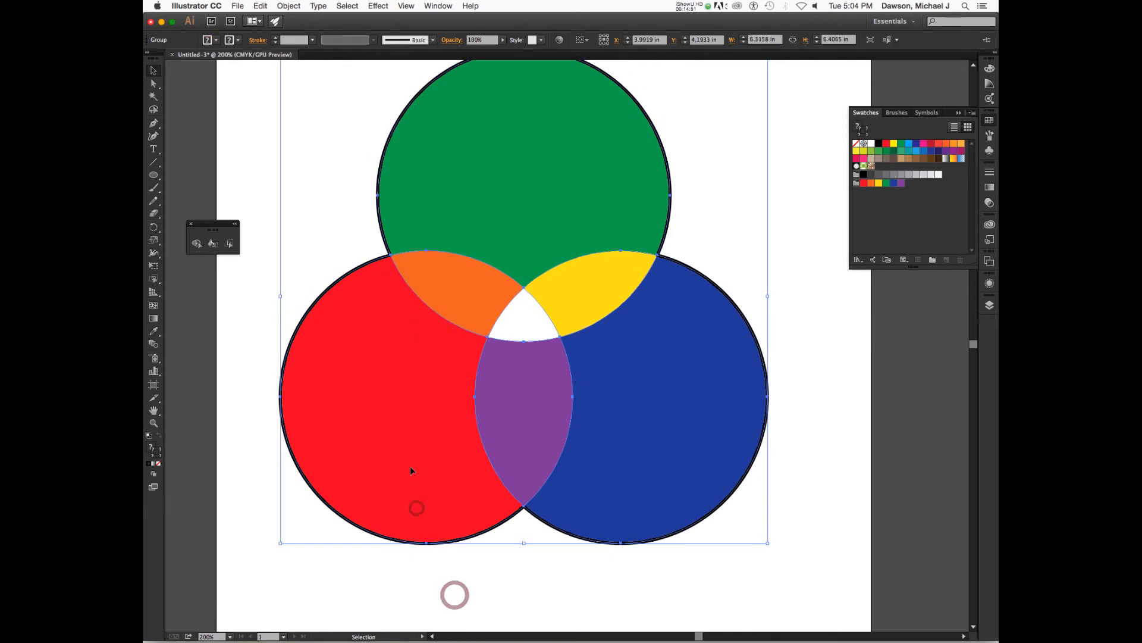
Move the expanded outer stroke shape aside and undo the move
{"action": "double_click", "coordinate": [412, 438]}
{"action": "left_click_drag", "start_coordinate": [415, 417], "coordinate": [395, 438]}
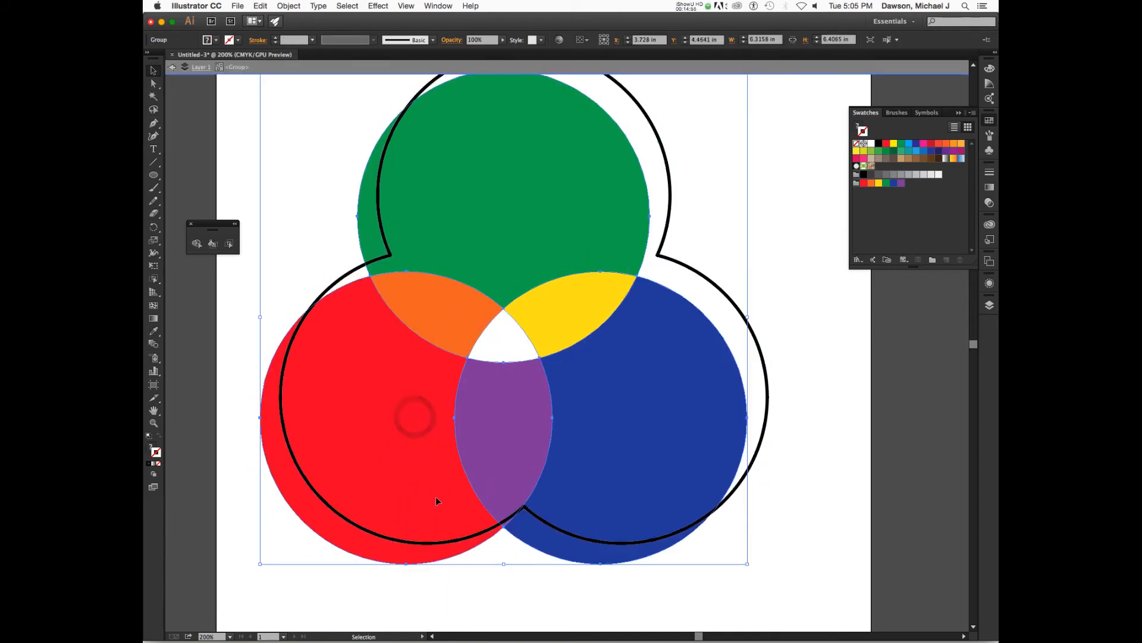
{"action": "key", "text": "super+z"}
{"action": "left_click", "coordinate": [434, 549]}
{"action": "left_click", "coordinate": [397, 463]}
{"action": "left_click_drag", "start_coordinate": [398, 426], "coordinate": [372, 452]}
{"action": "key", "text": "super+z"}
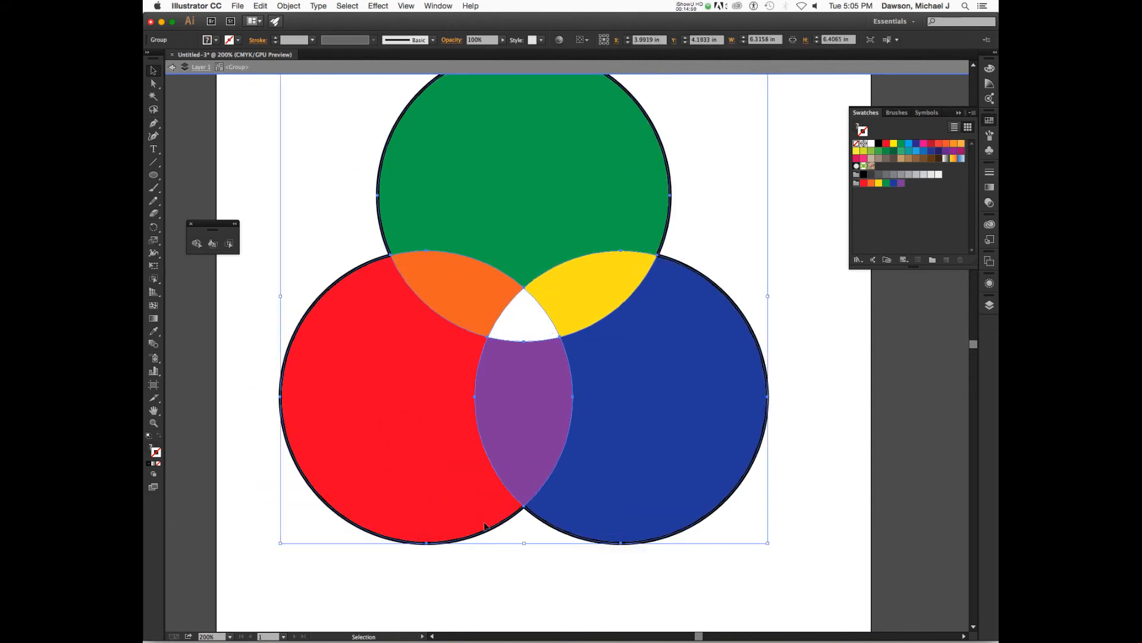
Select the individual expanded pieces of the diagram to examine how they are built
{"action": "left_click", "coordinate": [494, 543]}
{"action": "left_click", "coordinate": [455, 308]}
{"action": "left_click", "coordinate": [515, 381]}
{"action": "left_click", "coordinate": [635, 387]}
{"action": "double_click", "coordinate": [291, 170]}
{"action": "key", "text": "a"}
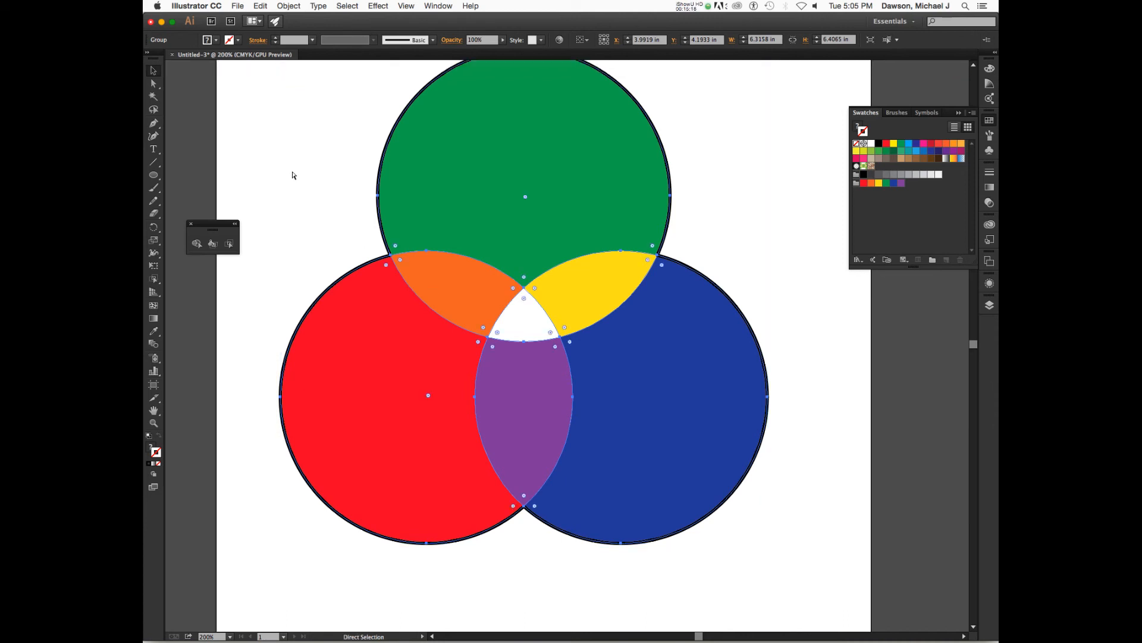
{"action": "key", "text": "v"}
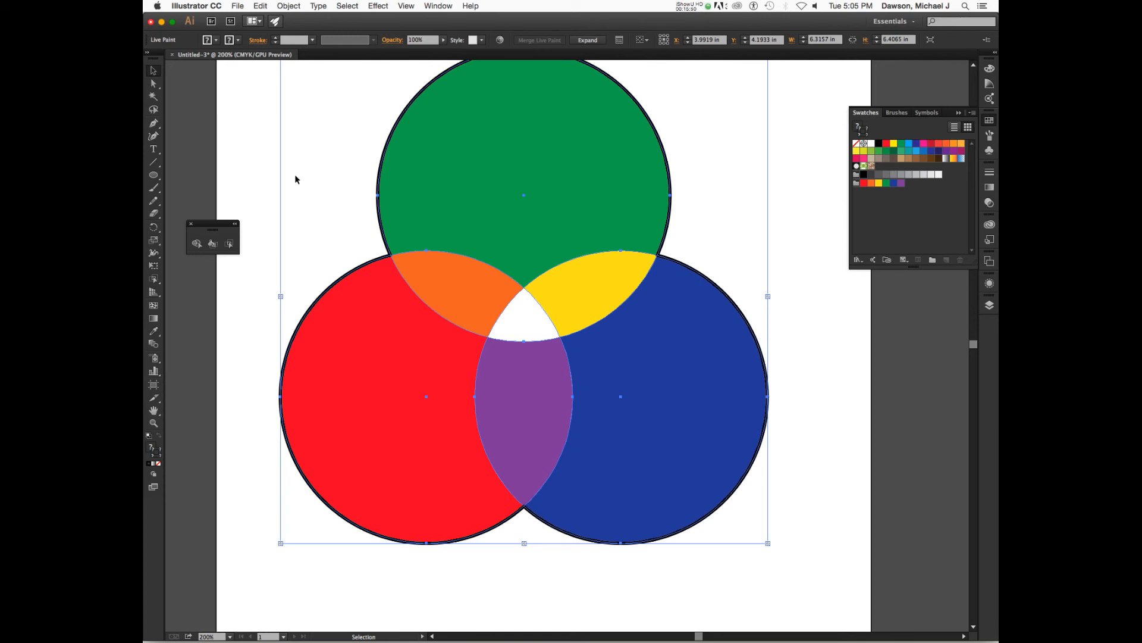
Expand the Live Paint group into ordinary grouped shapes
{"action": "left_click", "coordinate": [261, 5]}
{"action": "left_click", "coordinate": [260, 6]}
{"action": "left_click", "coordinate": [285, 6]}
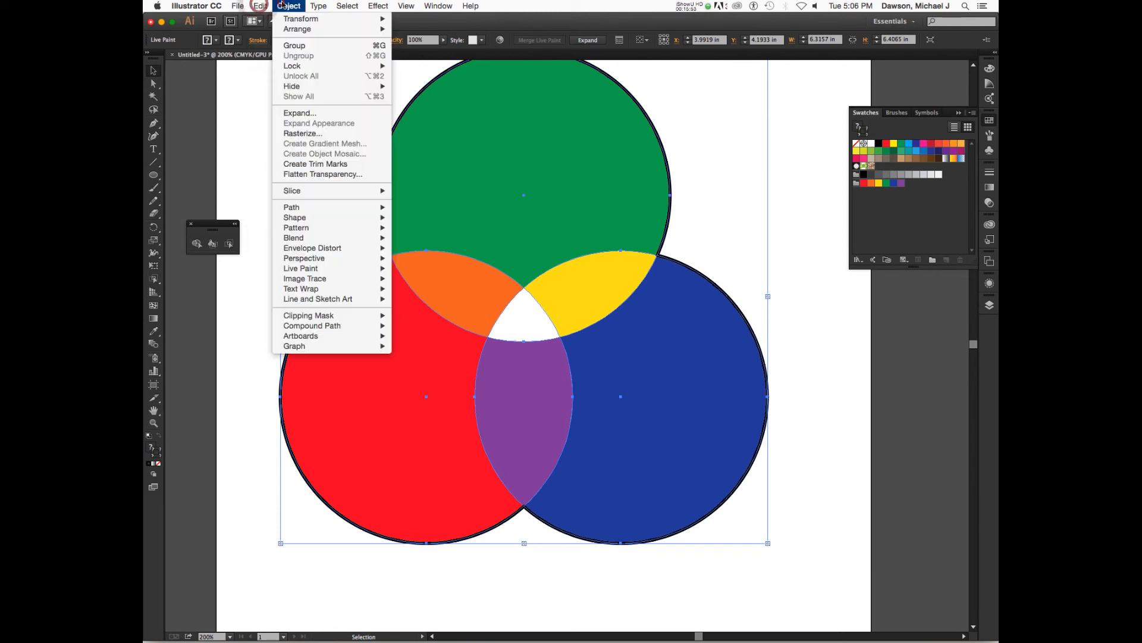
{"action": "mouse_move", "coordinate": [335, 271]}
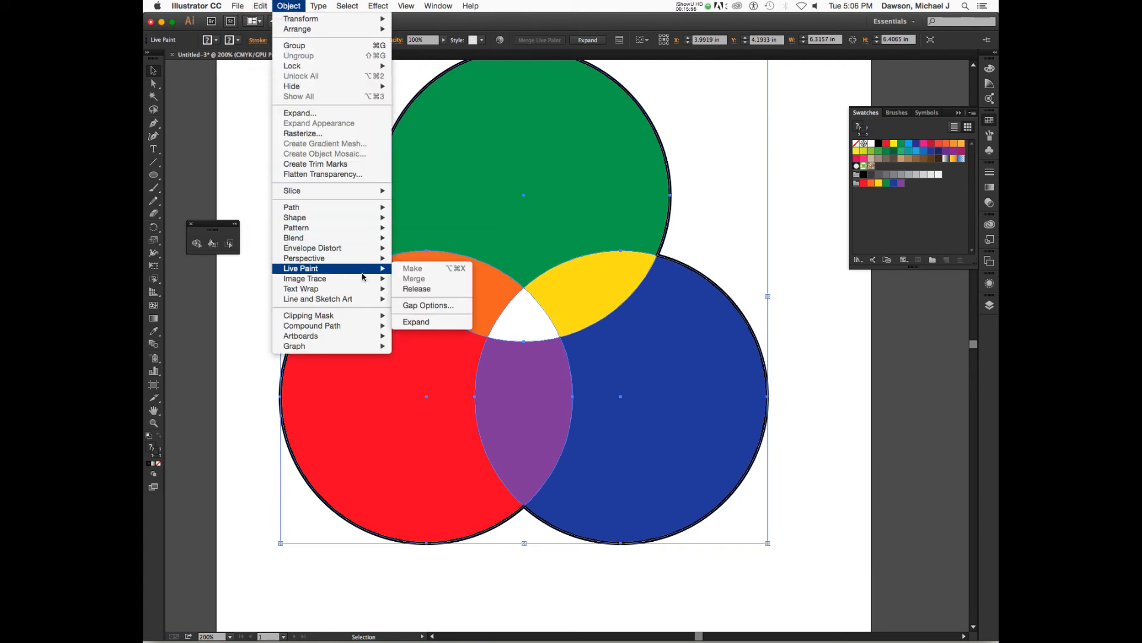
{"action": "left_click", "coordinate": [421, 322]}
Examine the pieces of the expanded group and open the Appearance panel
{"action": "left_click", "coordinate": [262, 226]}
{"action": "left_click", "coordinate": [409, 297]}
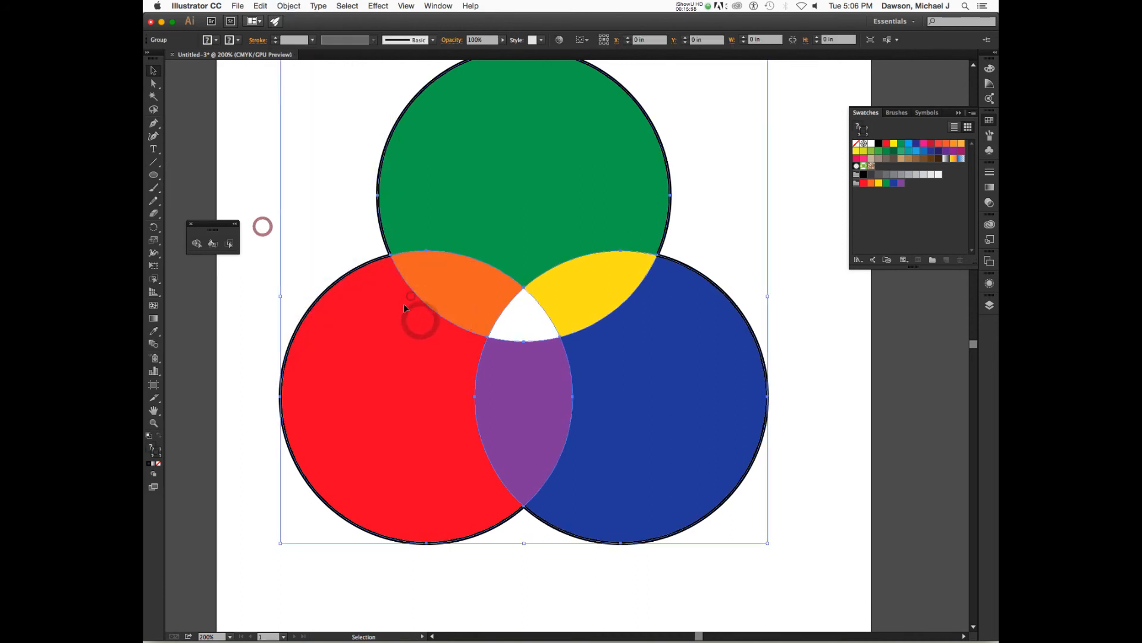
{"action": "left_click", "coordinate": [454, 284]}
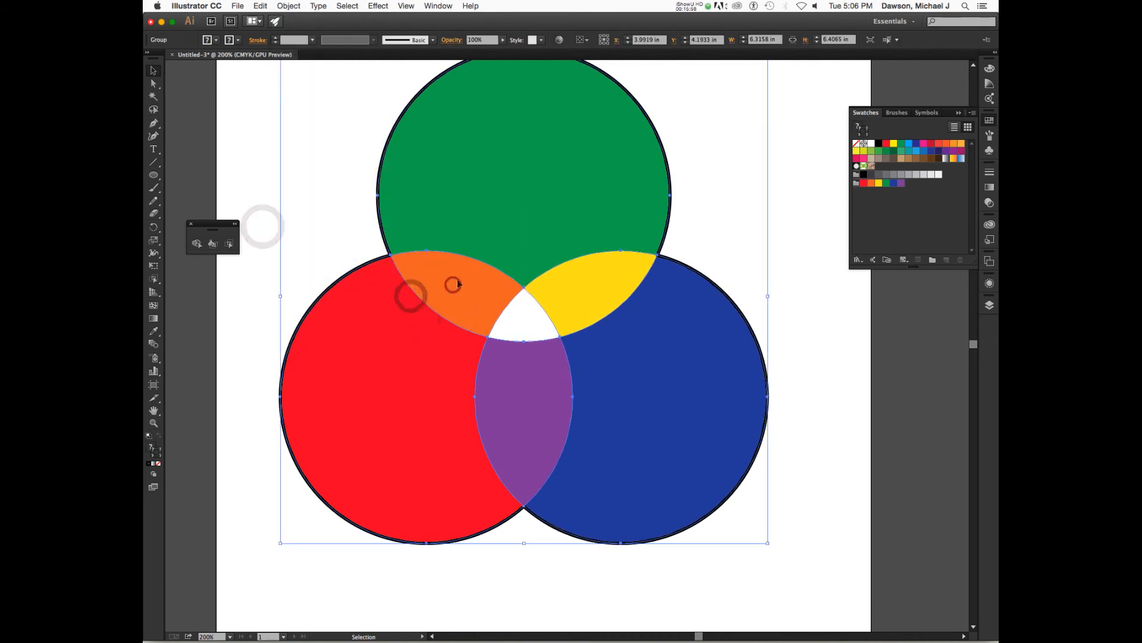
{"action": "left_click", "coordinate": [718, 203]}
{"action": "left_click", "coordinate": [793, 207]}
{"action": "left_click", "coordinate": [620, 270]}
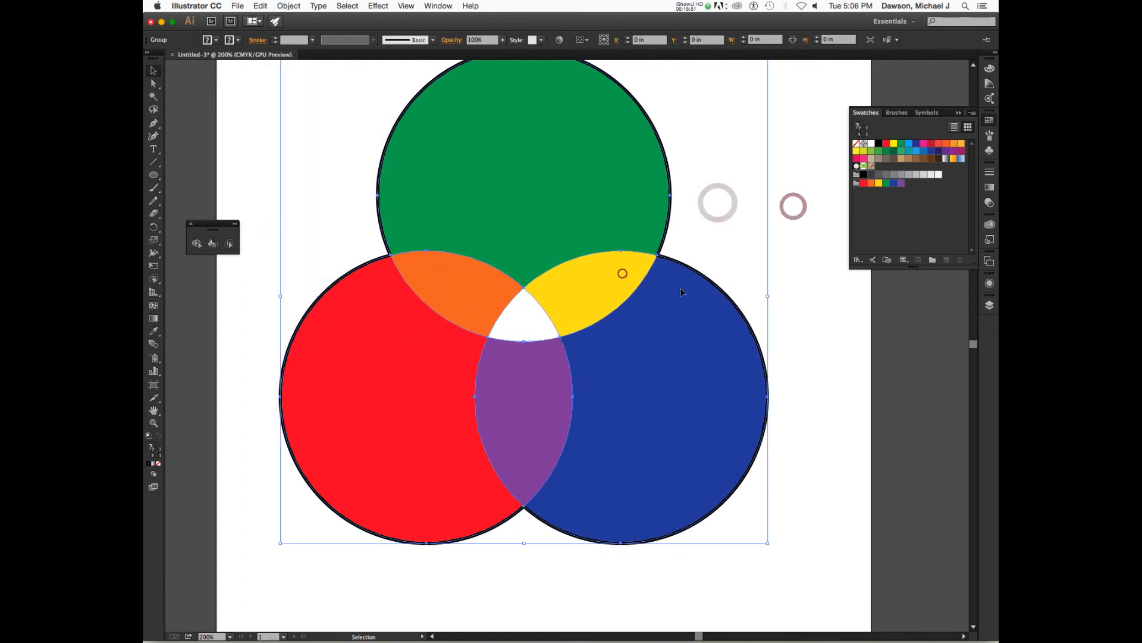
{"action": "left_click", "coordinate": [793, 273]}
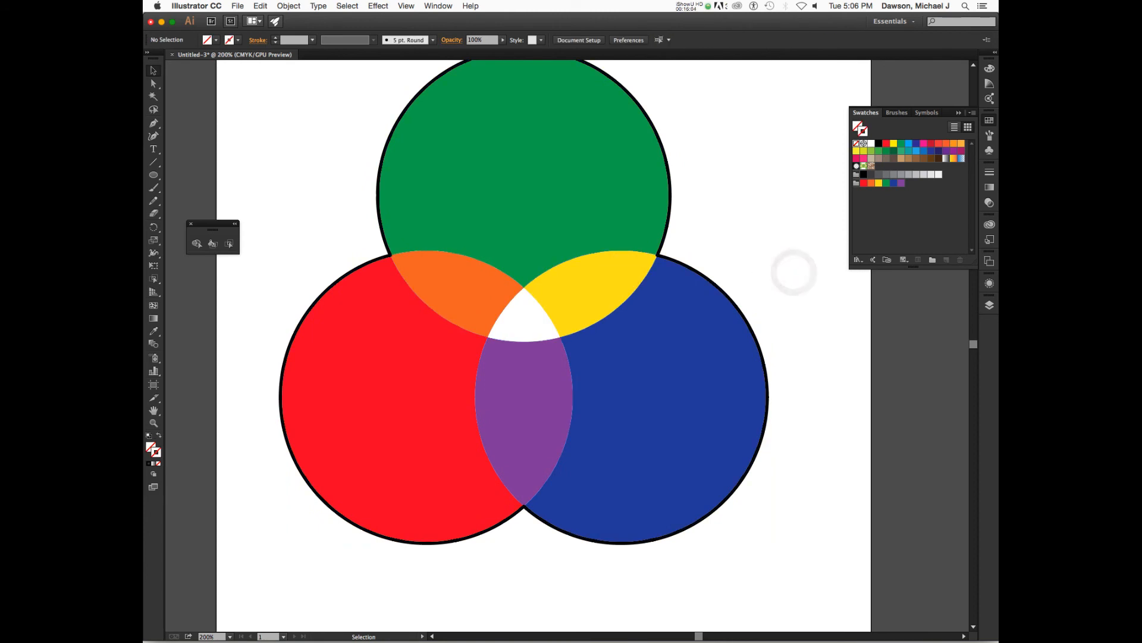
{"action": "left_click", "coordinate": [990, 288]}
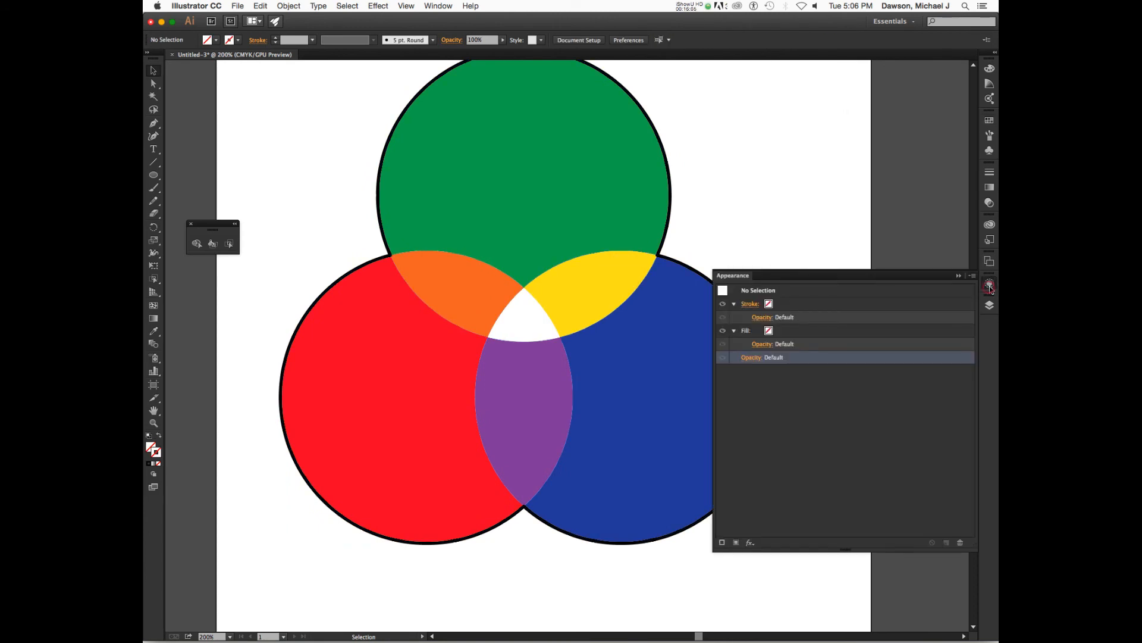
Select the whole Live Paint group and inspect its entries in the Appearance panel
{"action": "left_click", "coordinate": [746, 197]}
{"action": "key", "text": "super+a"}
{"action": "key", "text": "v"}
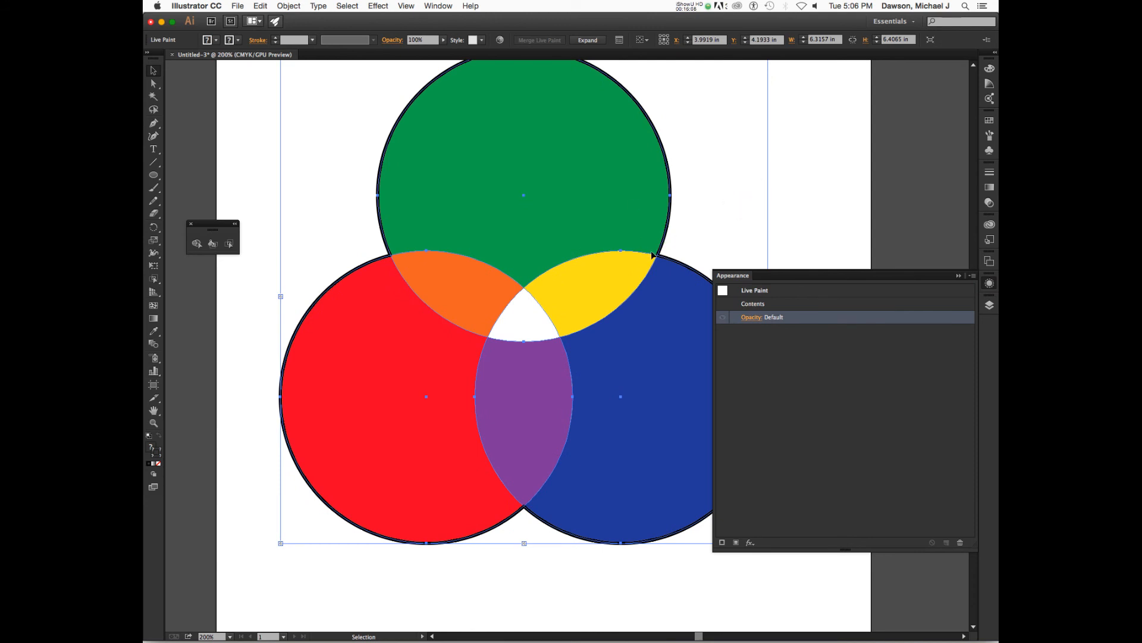
{"action": "left_click", "coordinate": [799, 292]}
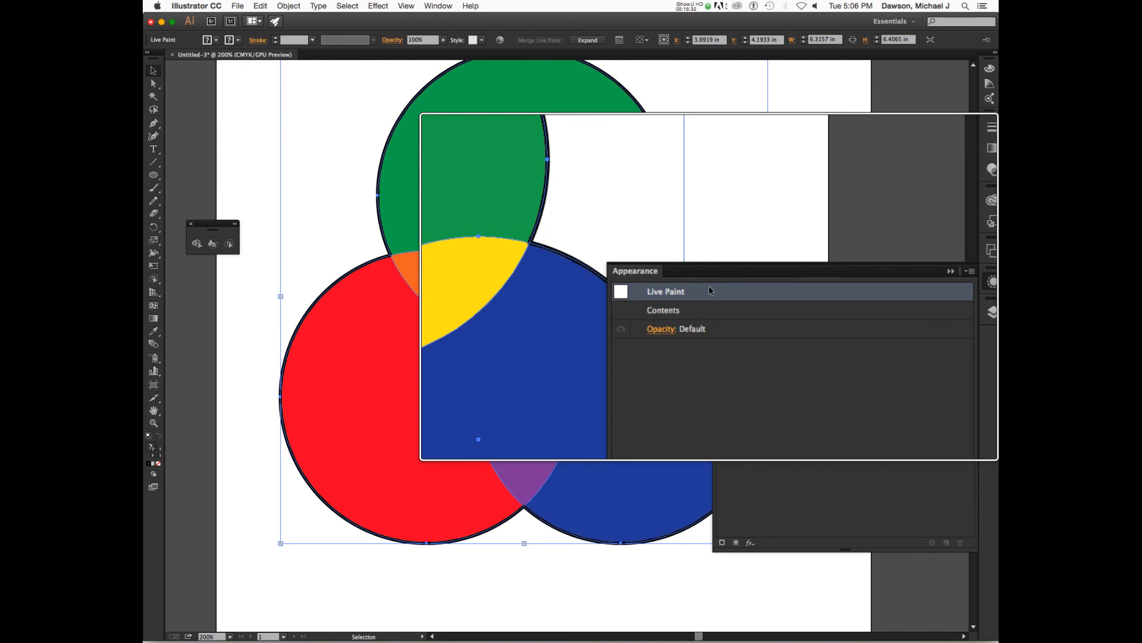
With the Live Paint Bucket, pick a purple stroke swatch and paint the green circle's upper outer edge purple
{"action": "left_click", "coordinate": [212, 244]}
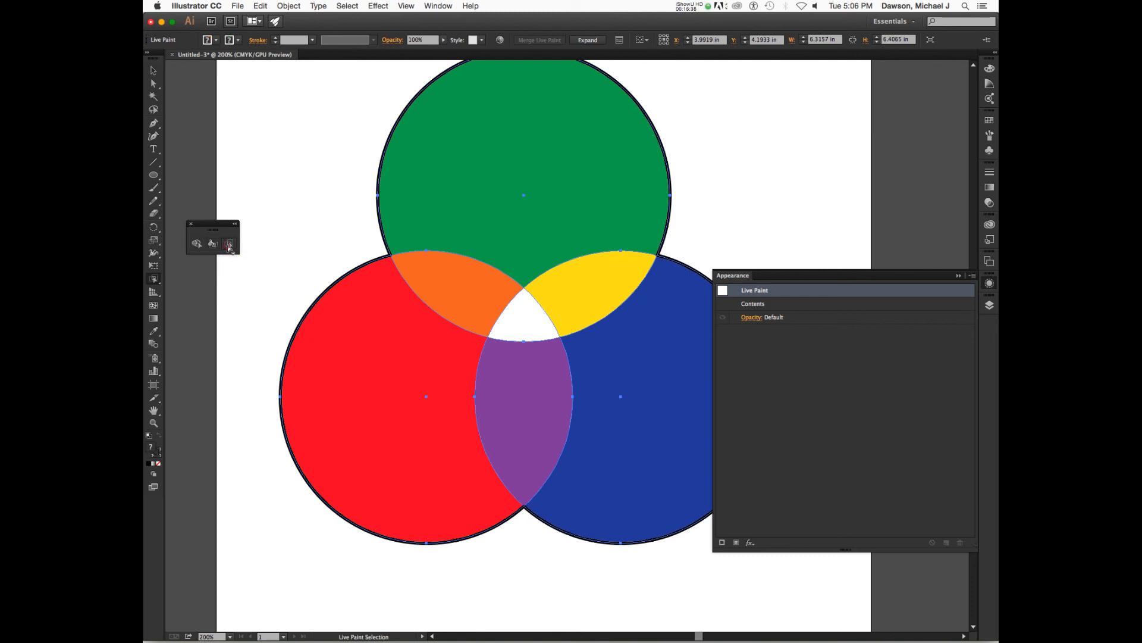
{"action": "left_click", "coordinate": [212, 244]}
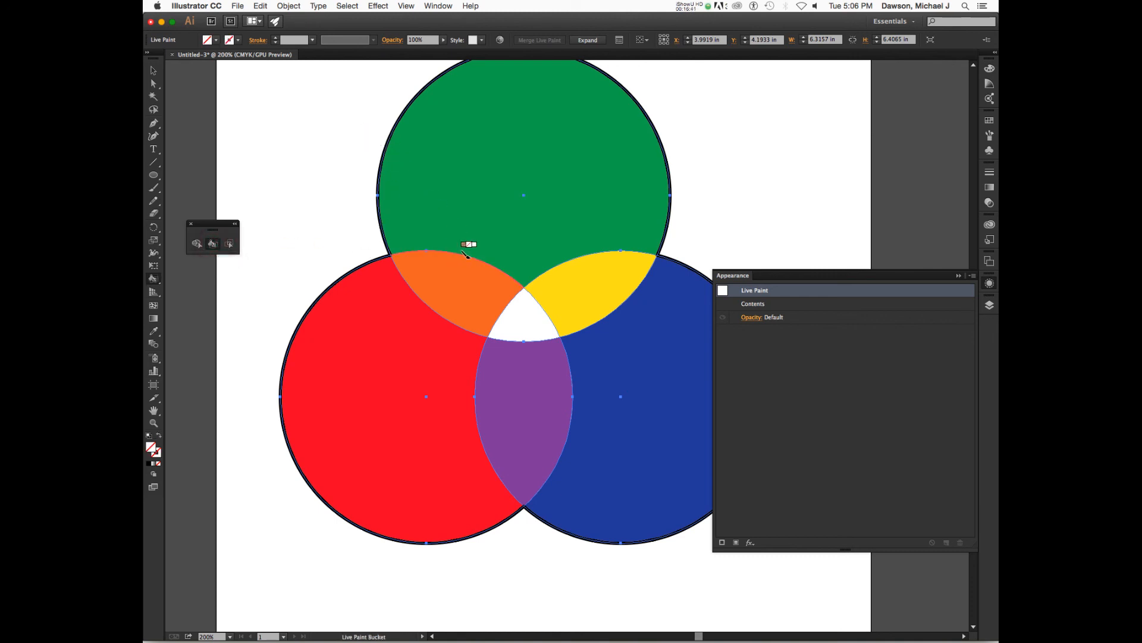
{"action": "key", "text": "Right"}
{"action": "key", "text": "Right"}
{"action": "key", "text": "Right"}
{"action": "key", "text": "Right"}
{"action": "key", "text": "Right"}
{"action": "key", "text": "Right"}
{"action": "key", "text": "Right"}
{"action": "key", "text": "Right"}
{"action": "key", "text": "Right"}
{"action": "key", "text": "Right"}
{"action": "key", "text": "Right"}
{"action": "key", "text": "Right"}
{"action": "key", "text": "Left"}
{"action": "key", "text": "Left"}
{"action": "key", "text": "Right"}
{"action": "key", "text": "Right"}
{"action": "left_click", "coordinate": [650, 121]}
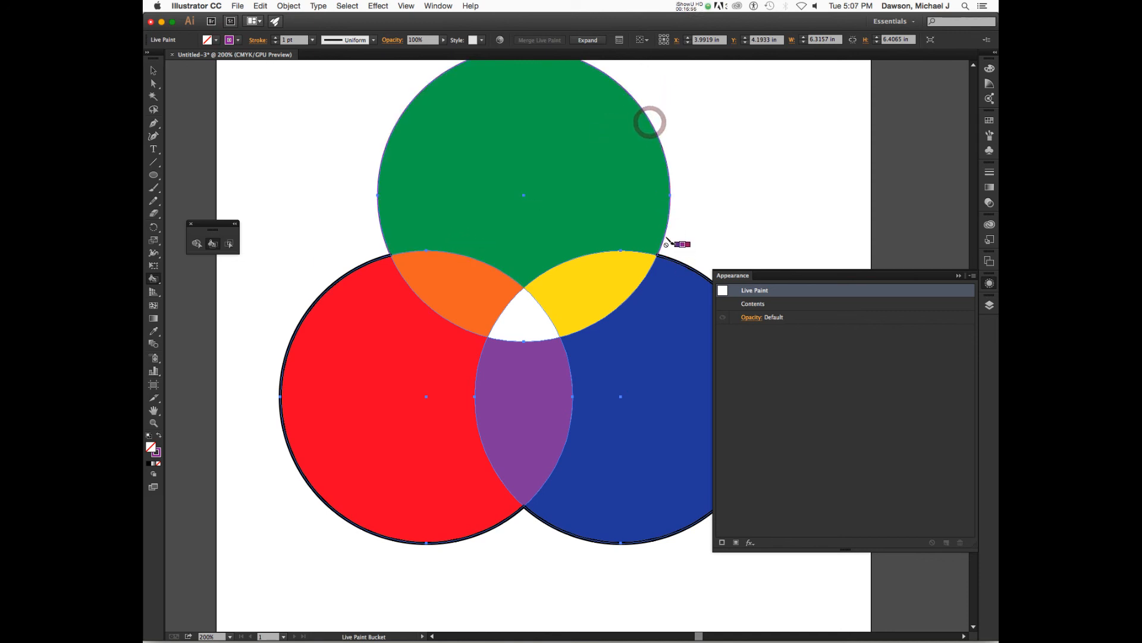
Select the green circle's purple upper outer edge with Live Paint Selection and set its stroke weight to 20 pt
{"action": "left_click", "coordinate": [312, 40]}
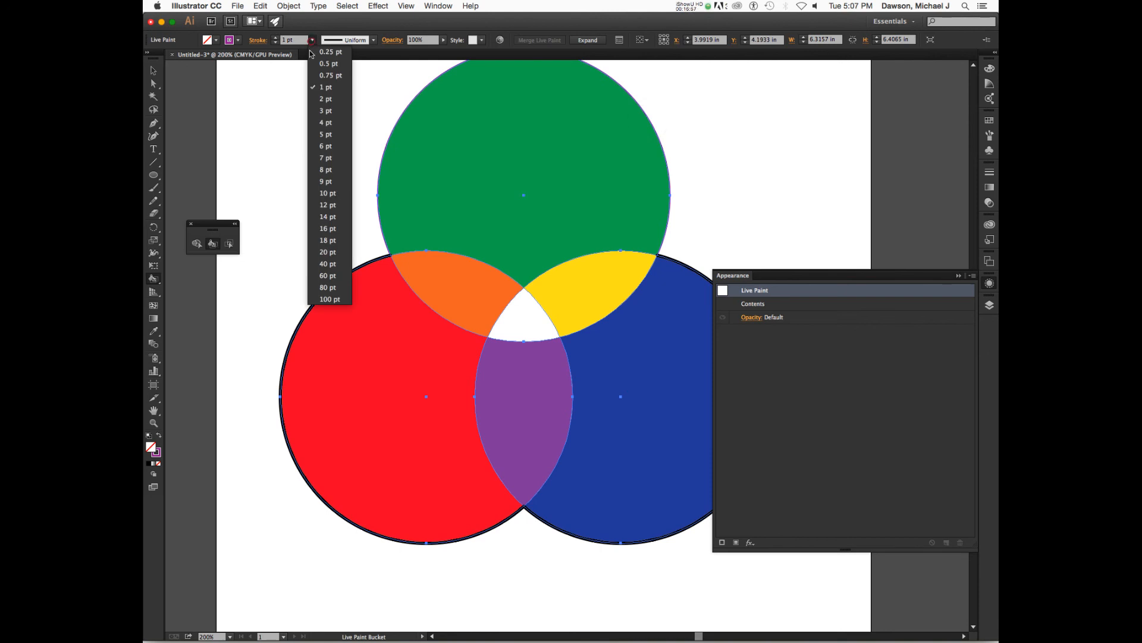
{"action": "left_click", "coordinate": [332, 219]}
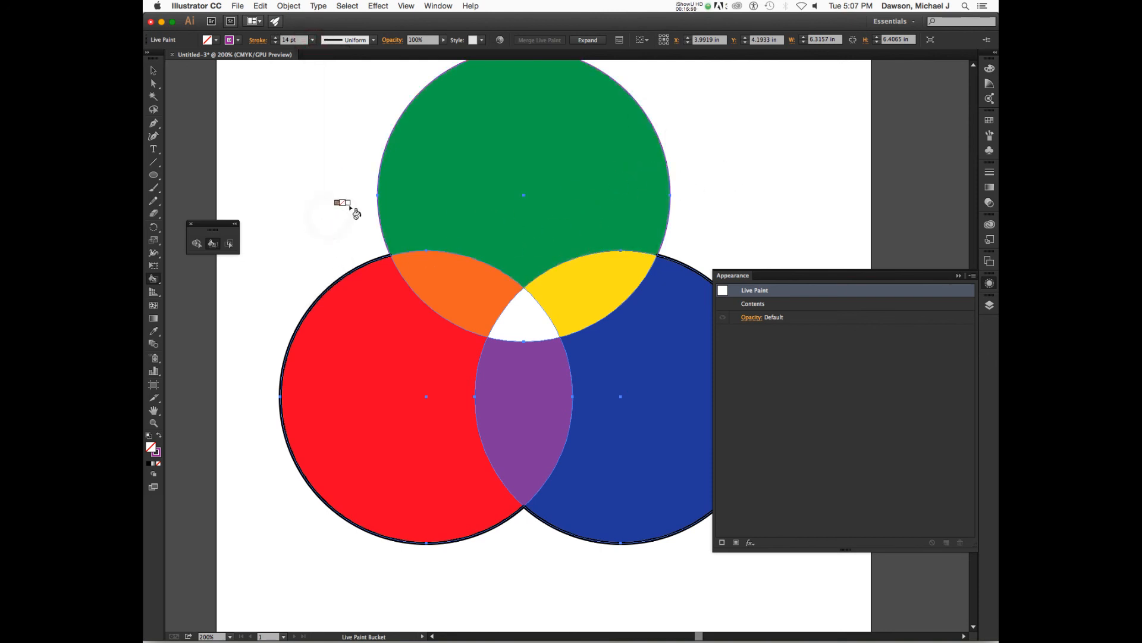
{"action": "left_click", "coordinate": [229, 245]}
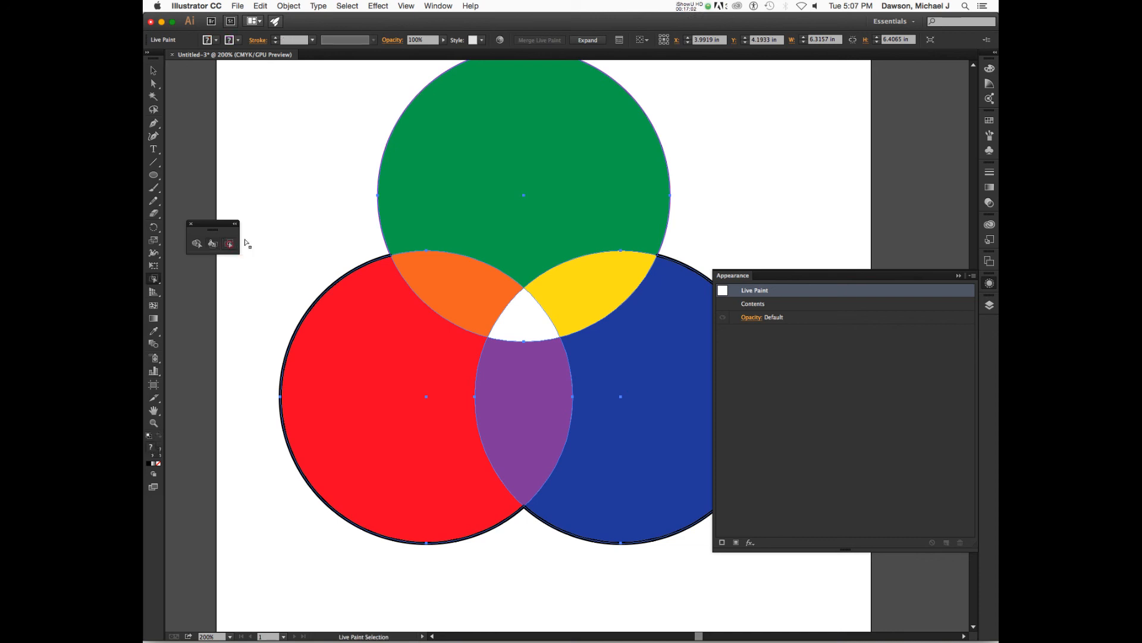
{"action": "left_click", "coordinate": [398, 120]}
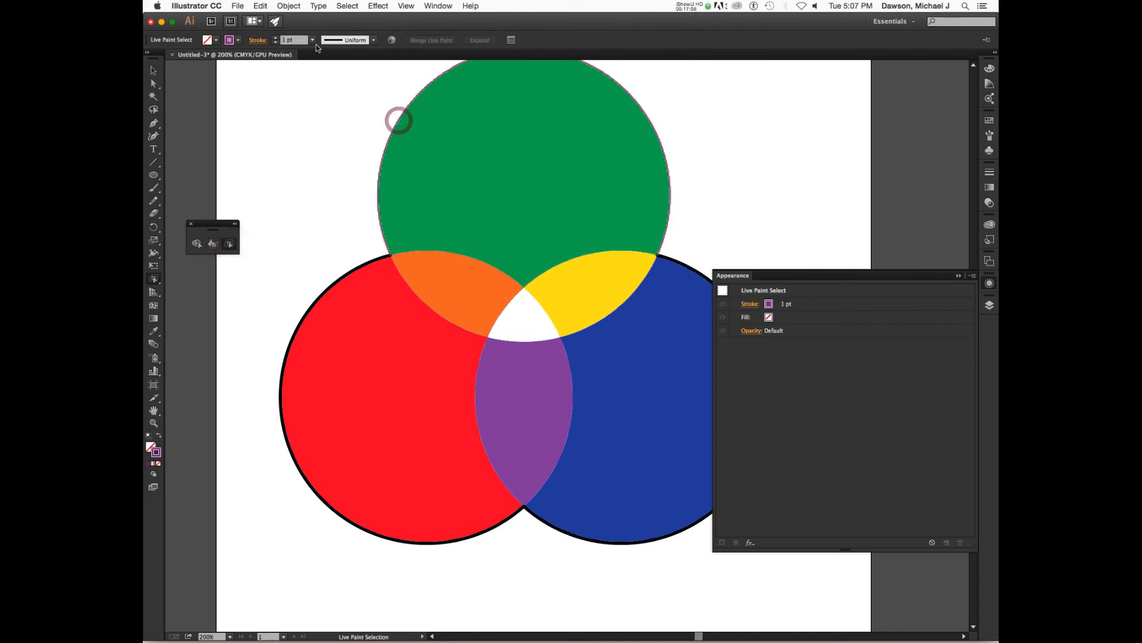
{"action": "left_click", "coordinate": [313, 41]}
{"action": "left_click", "coordinate": [326, 252]}
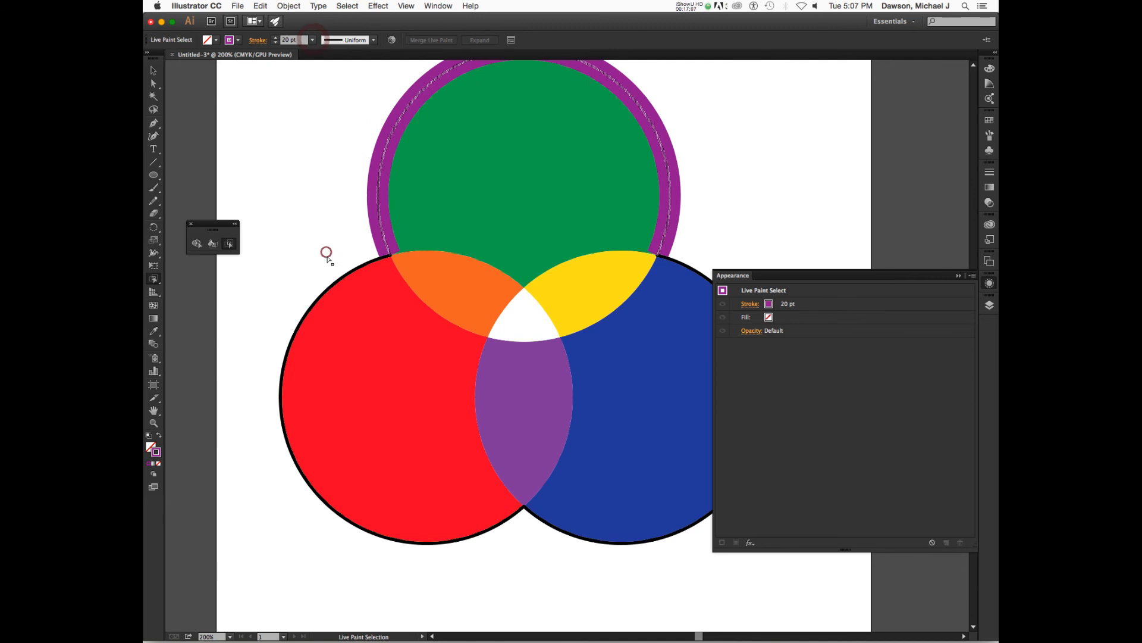
{"action": "left_click", "coordinate": [307, 167]}
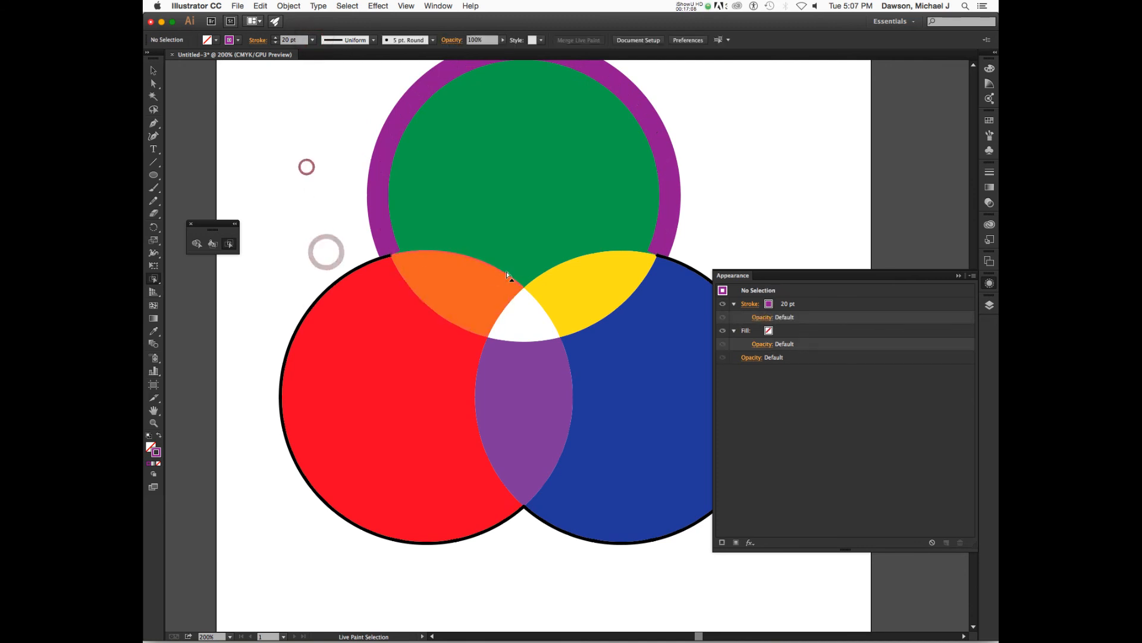
Reselect the thick purple upper edge and give its stroke round caps
{"action": "left_click", "coordinate": [662, 157]}
{"action": "left_click", "coordinate": [690, 157]}
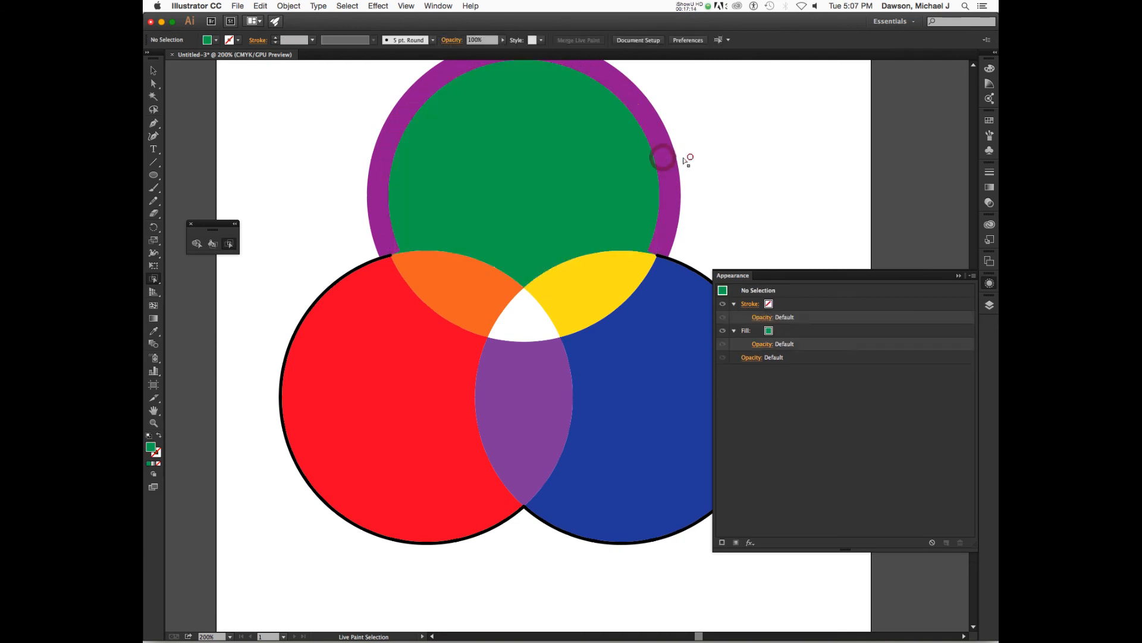
{"action": "left_click", "coordinate": [667, 165]}
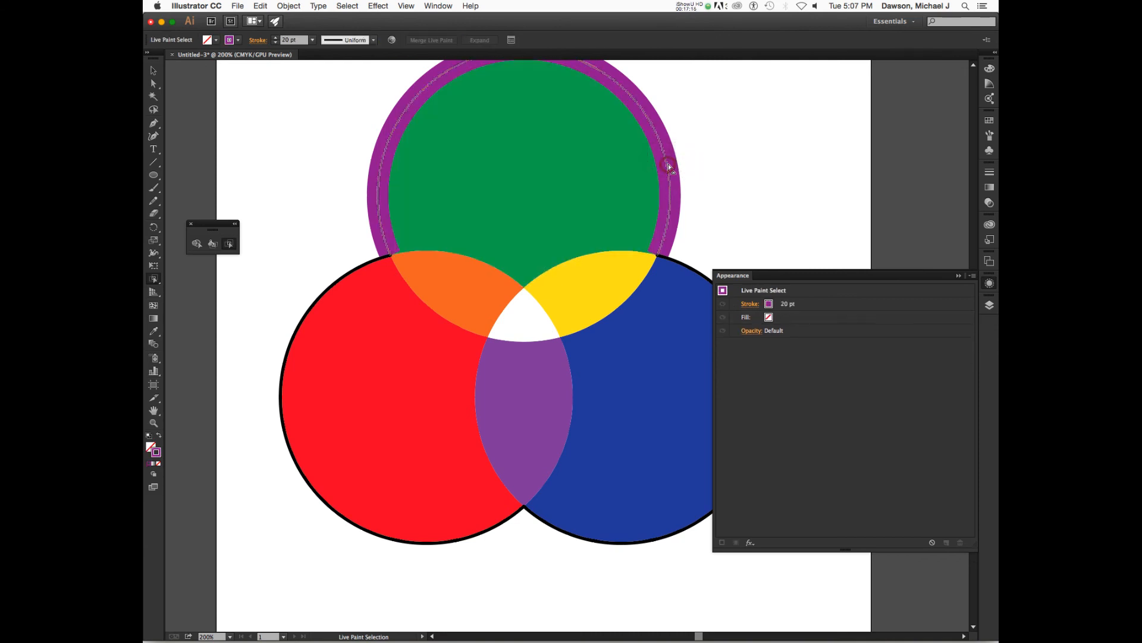
{"action": "left_click", "coordinate": [257, 39]}
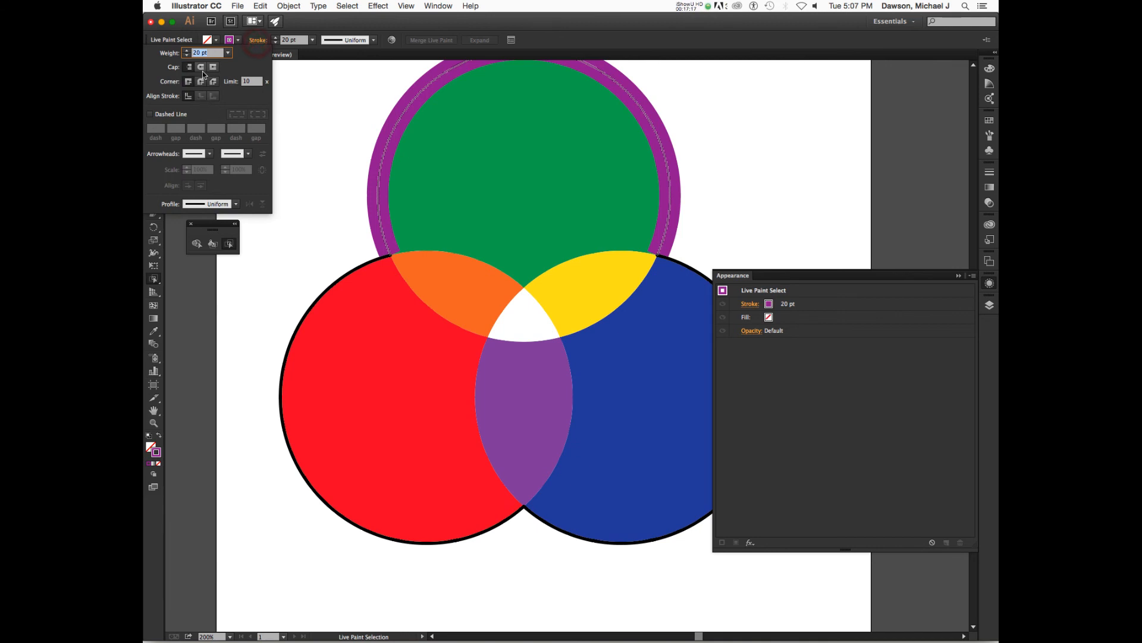
{"action": "left_click", "coordinate": [204, 69]}
{"action": "left_click", "coordinate": [340, 116]}
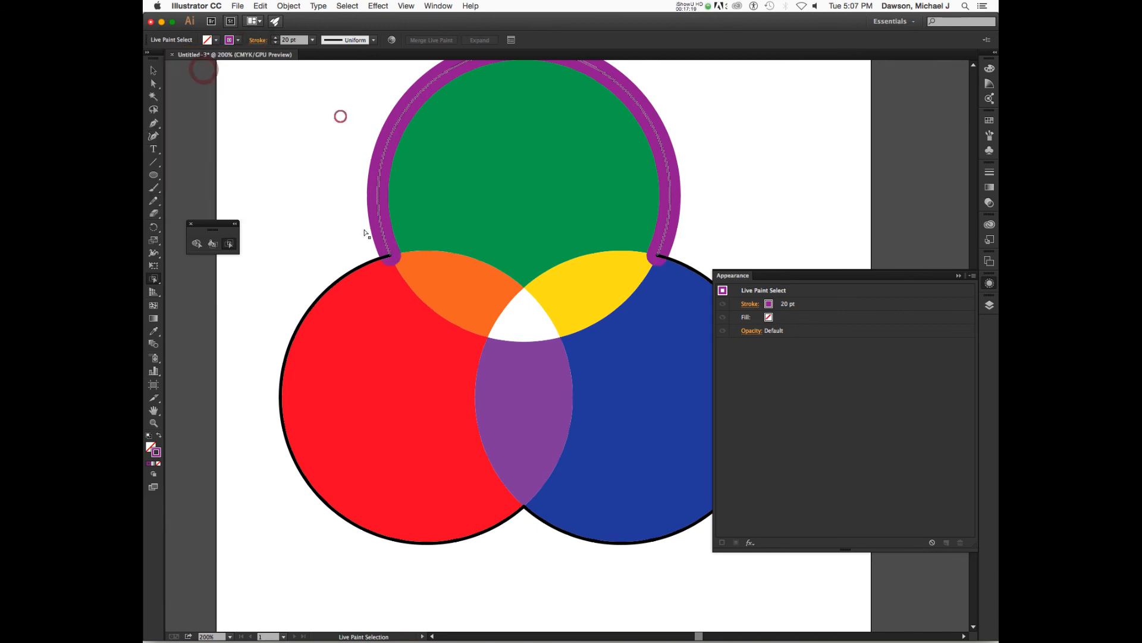
{"action": "left_click", "coordinate": [318, 275]}
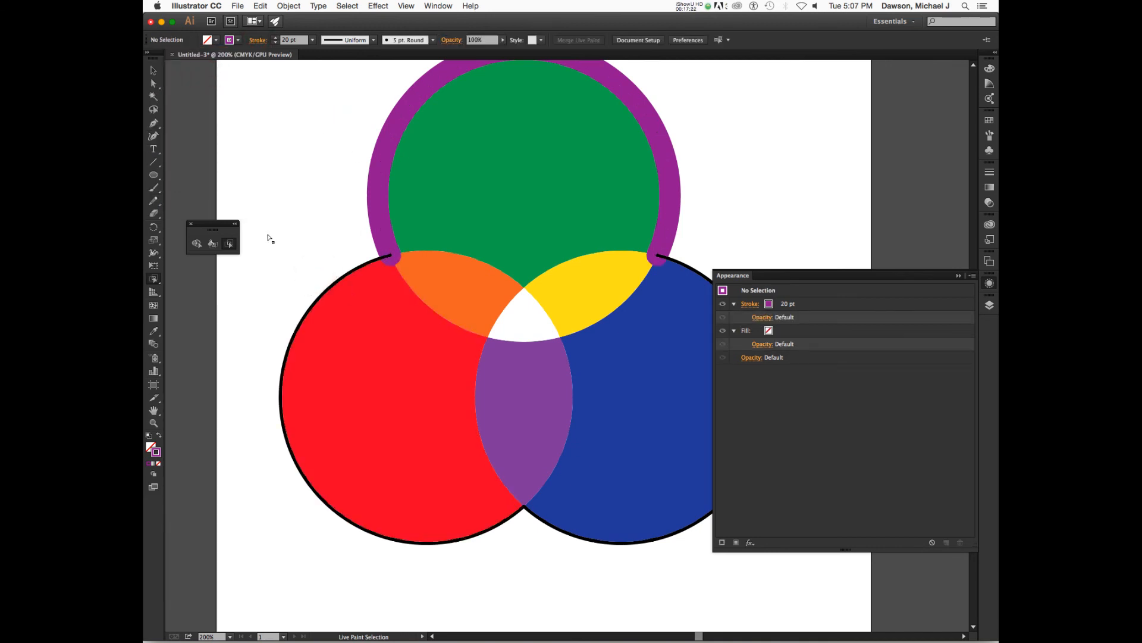